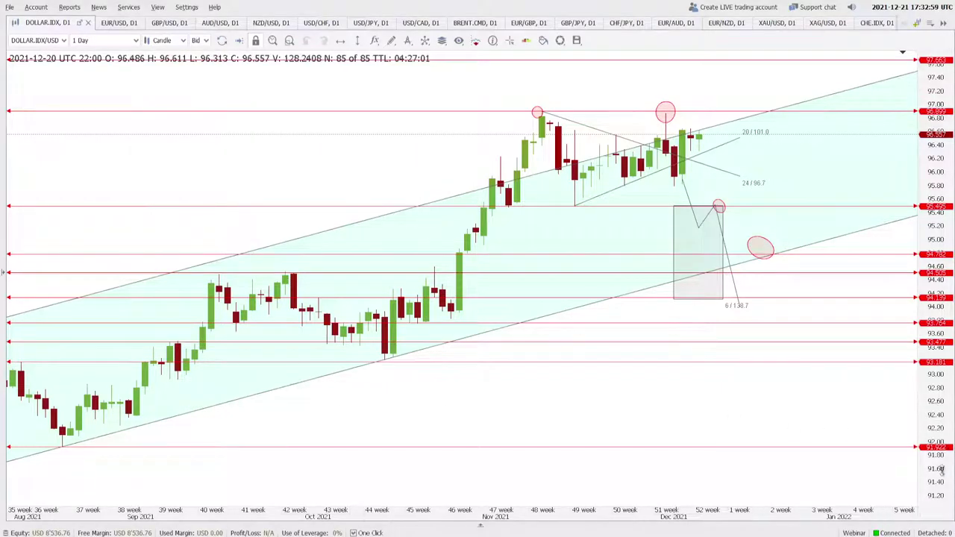
Step: Stretch the DOLLAR.IDX price scale and pan and zoom onto the October–December 2021 candles
left_click_drag(941, 470, 939, 422)
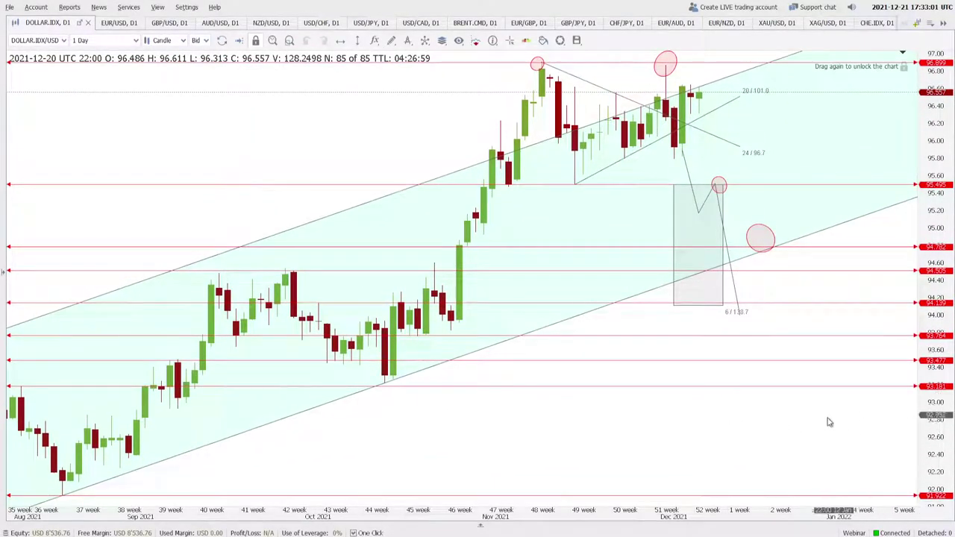
left_click_drag(795, 420, 729, 452)
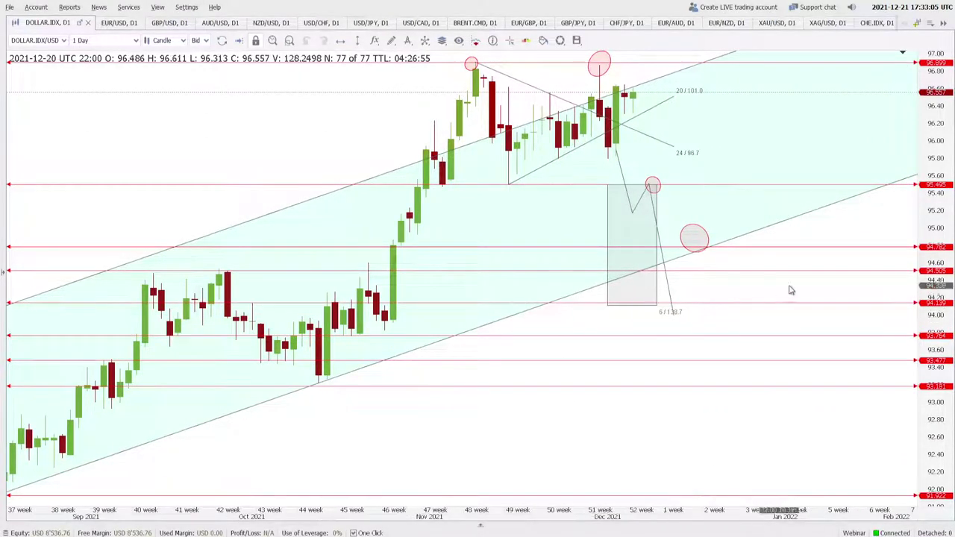
left_click_drag(886, 231, 838, 243)
scroll(716, 290, "down", 8)
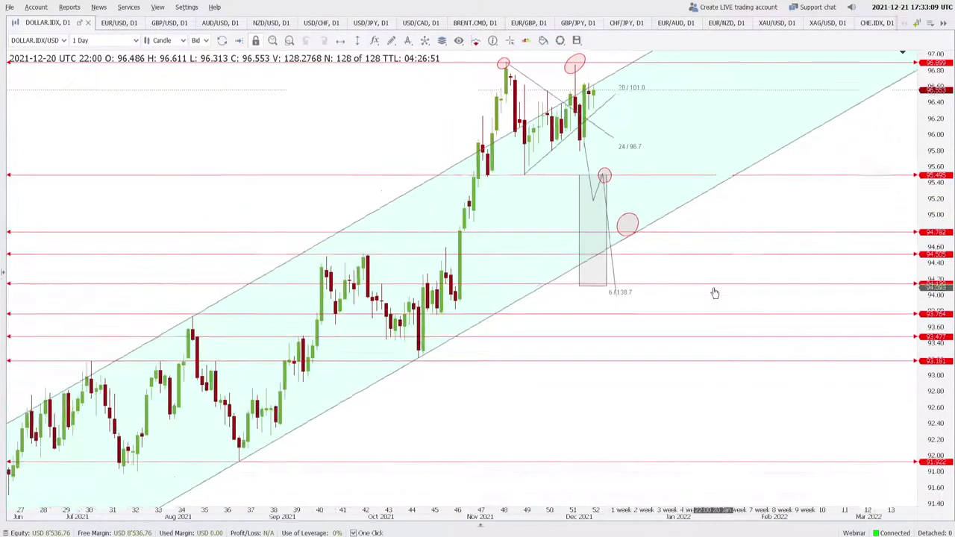
scroll(715, 292, "down", 2)
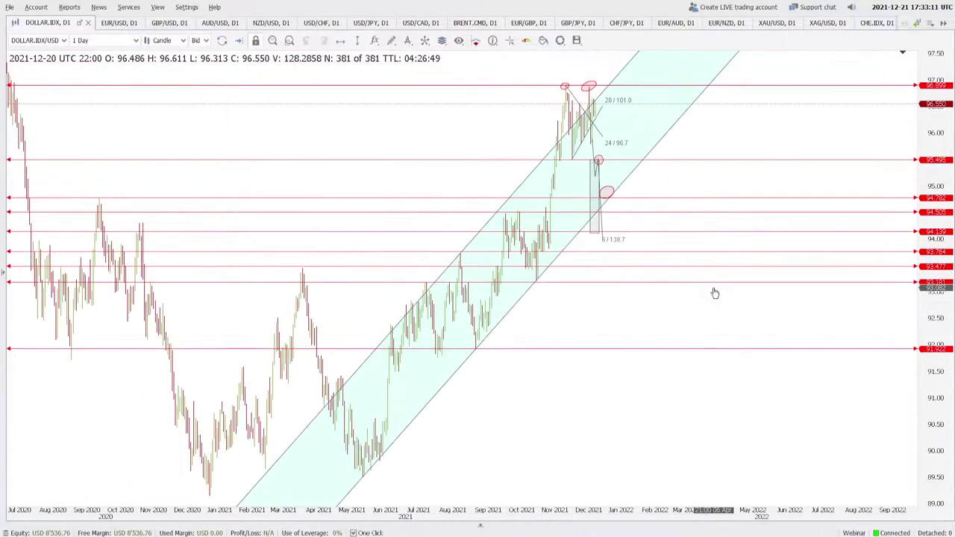
scroll(715, 292, "up", 5)
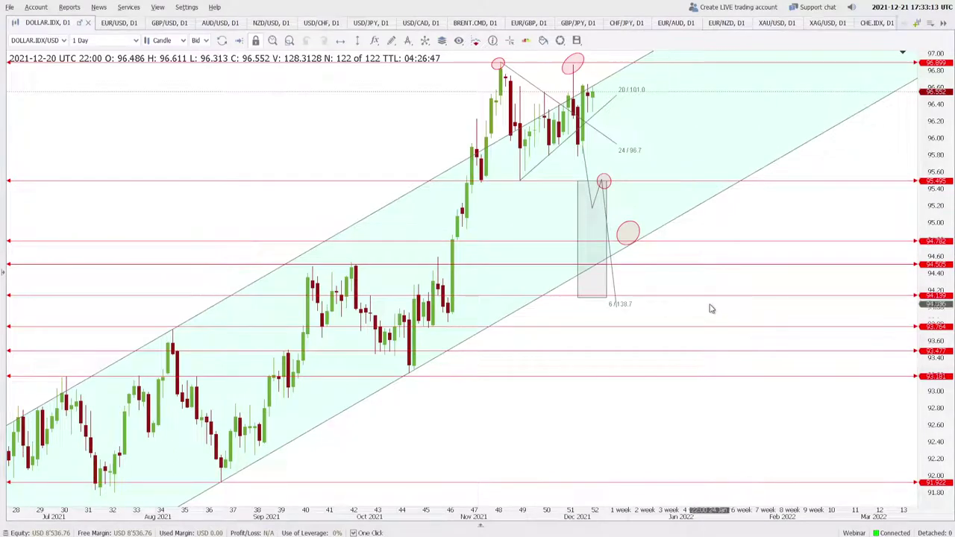
left_click_drag(658, 285, 723, 296)
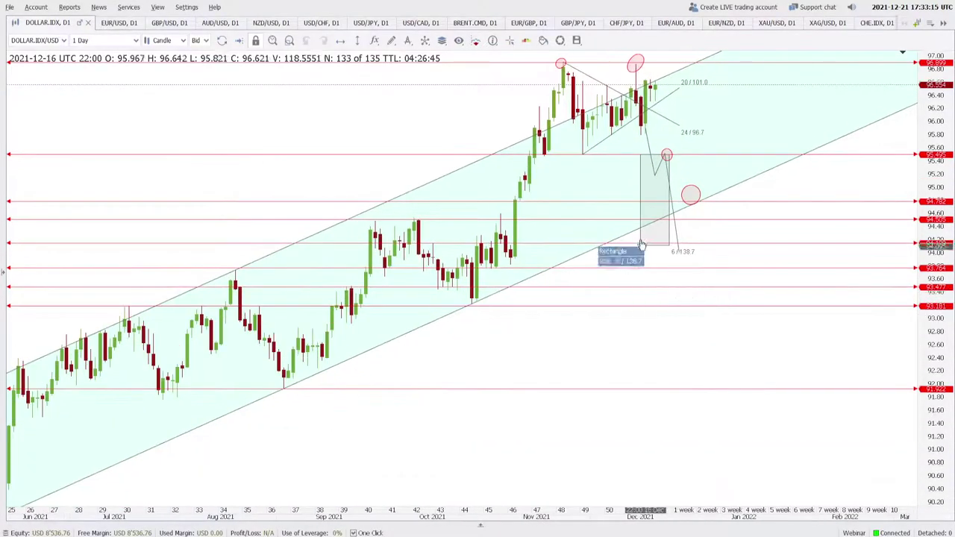
left_click_drag(599, 328, 666, 347)
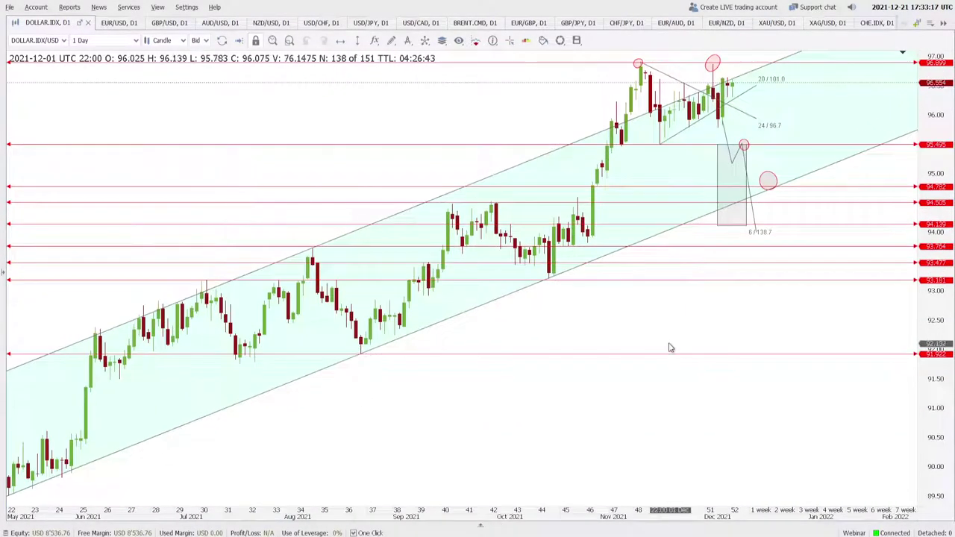
scroll(663, 341, "up", 2)
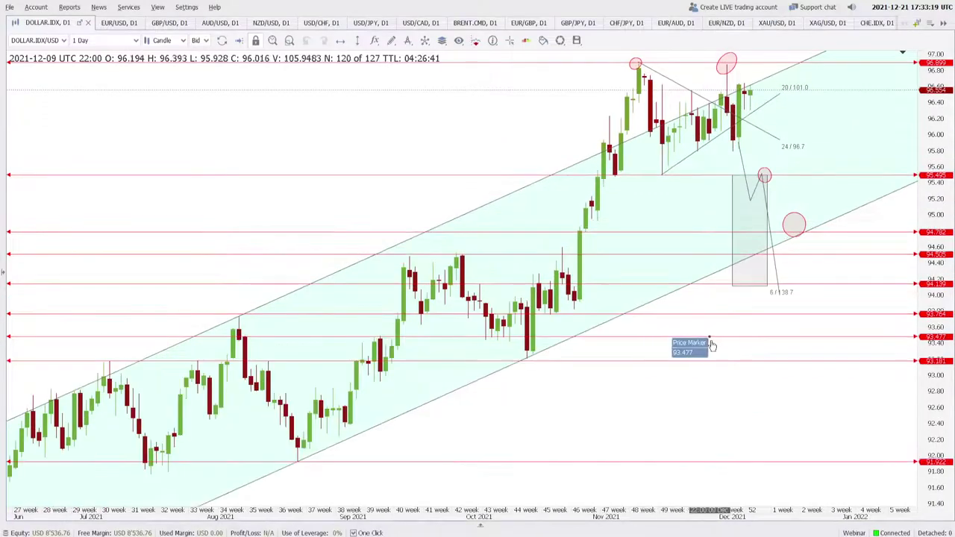
left_click_drag(798, 390, 735, 387)
scroll(767, 385, "down", 4)
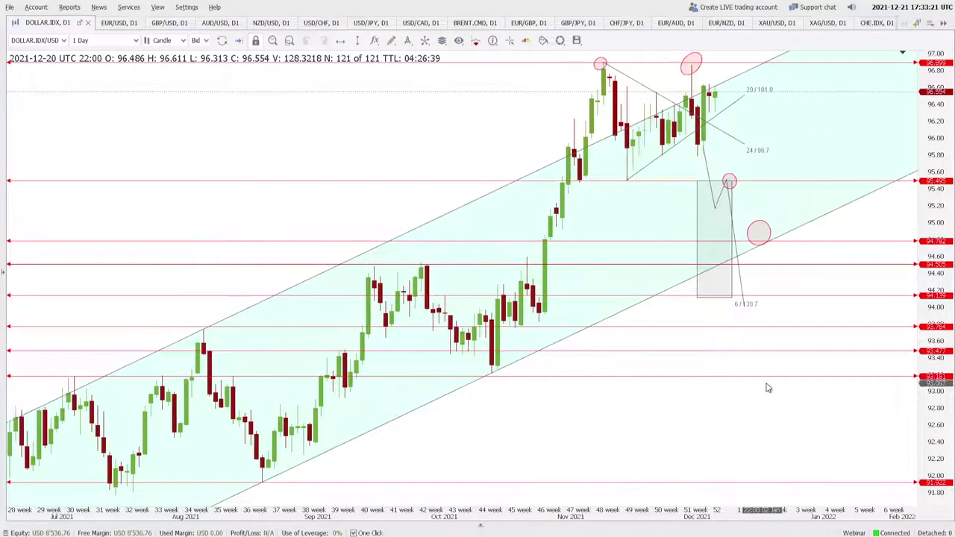
scroll(745, 373, "down", 2)
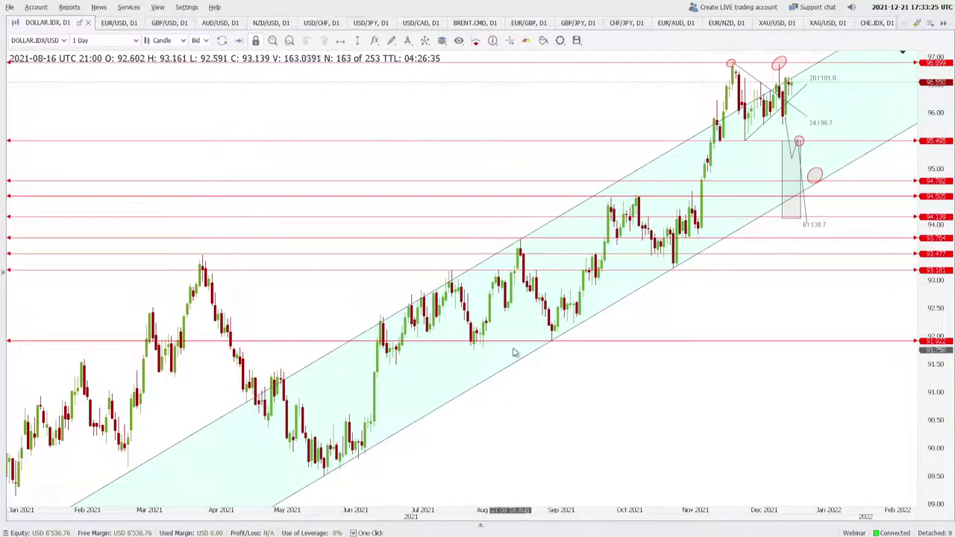
scroll(631, 386, "up", 1)
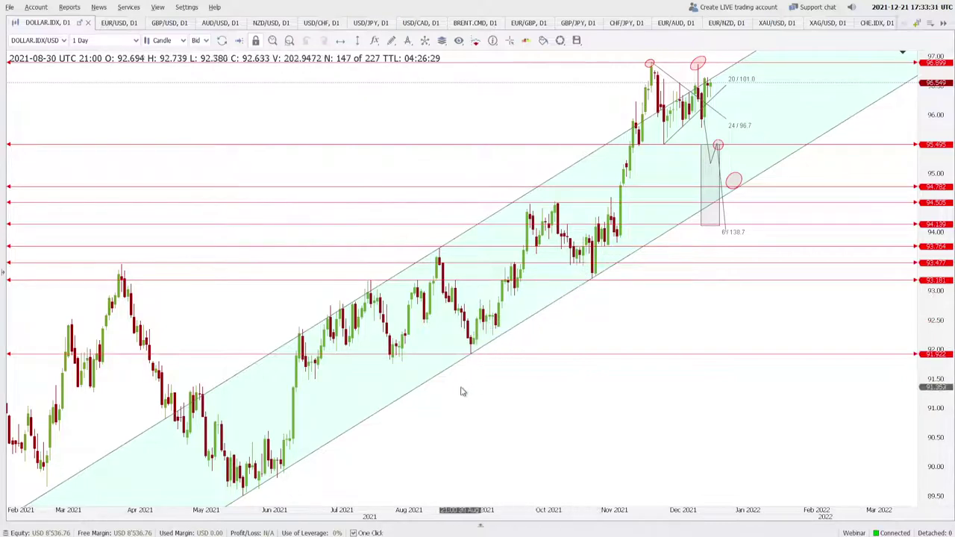
scroll(657, 335, "up", 4)
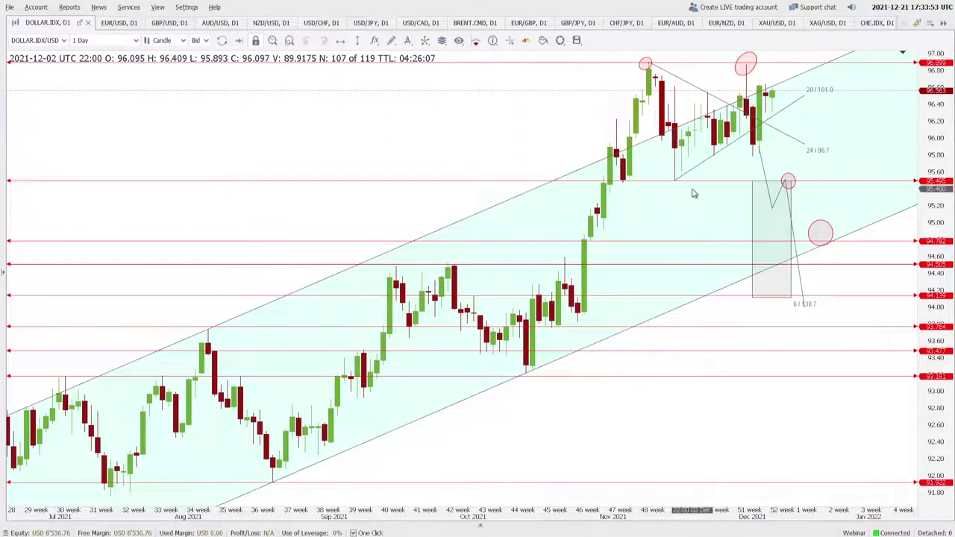
Step: Leave empty future space after the latest DOLLAR.IDX bar and zoom in closer
left_click_drag(699, 204, 518, 196)
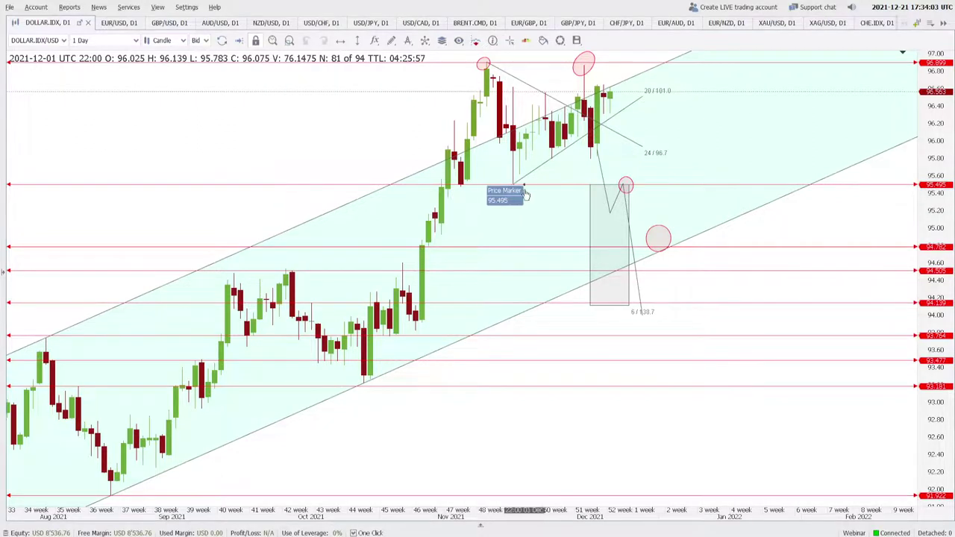
left_click_drag(539, 219, 480, 187)
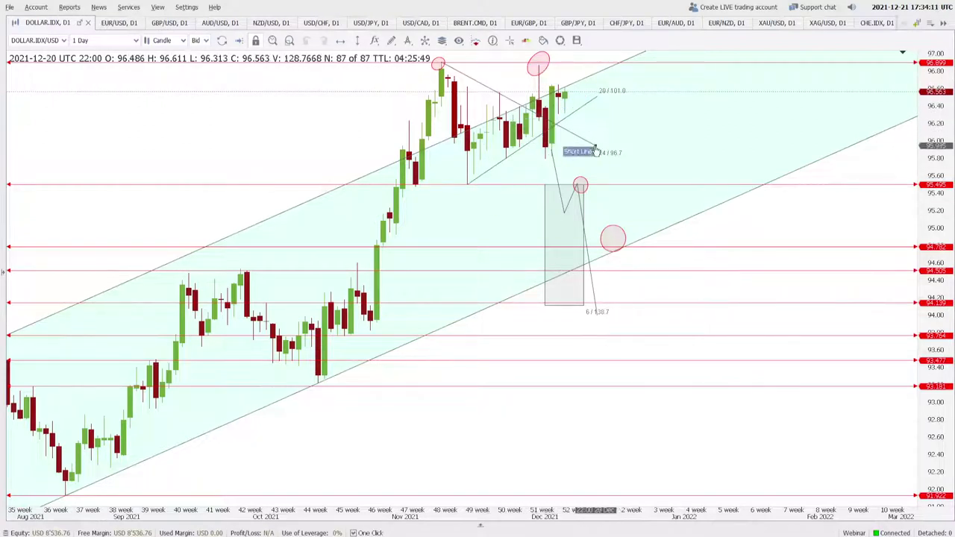
scroll(521, 223, "up", 2)
scroll(521, 228, "up", 3)
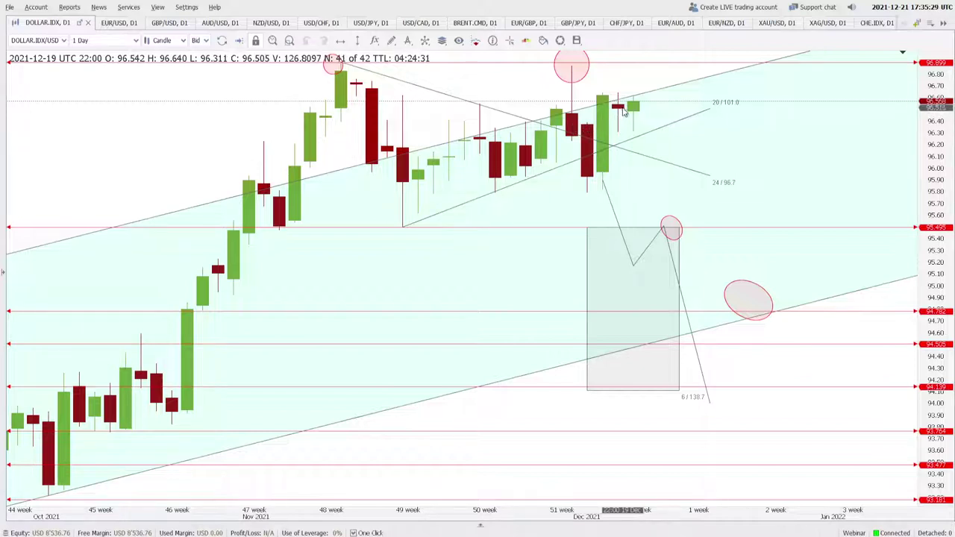
Step: Compress the price axis and zoom out so the 97.663 resistance line shows on DOLLAR.IDX
left_click_drag(929, 142, 901, 267)
scroll(891, 263, "down", 3)
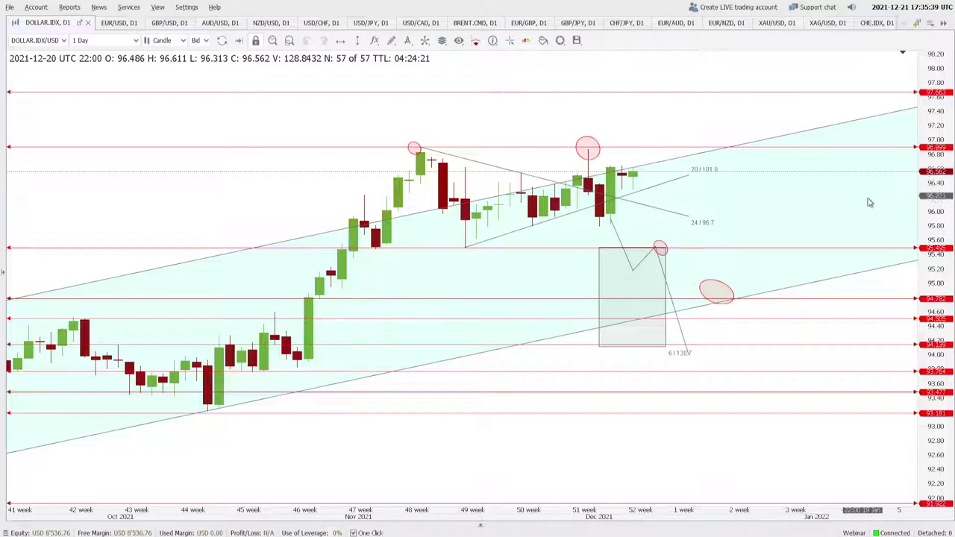
left_click_drag(938, 272, 933, 215)
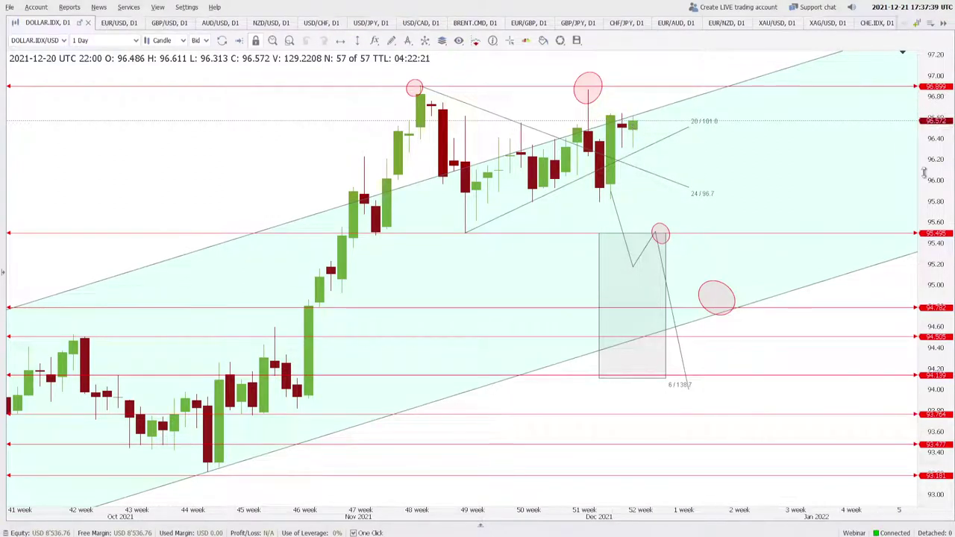
scroll(671, 190, "down", 3)
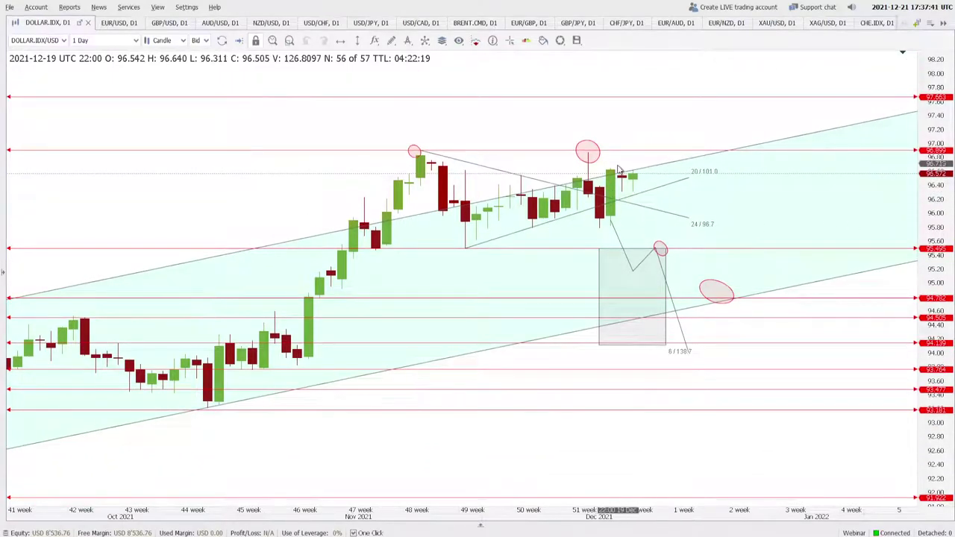
Step: Draw a Poly Line zigzag from the latest DOLLAR.IDX candle up toward the 97.663 level
left_click(393, 42)
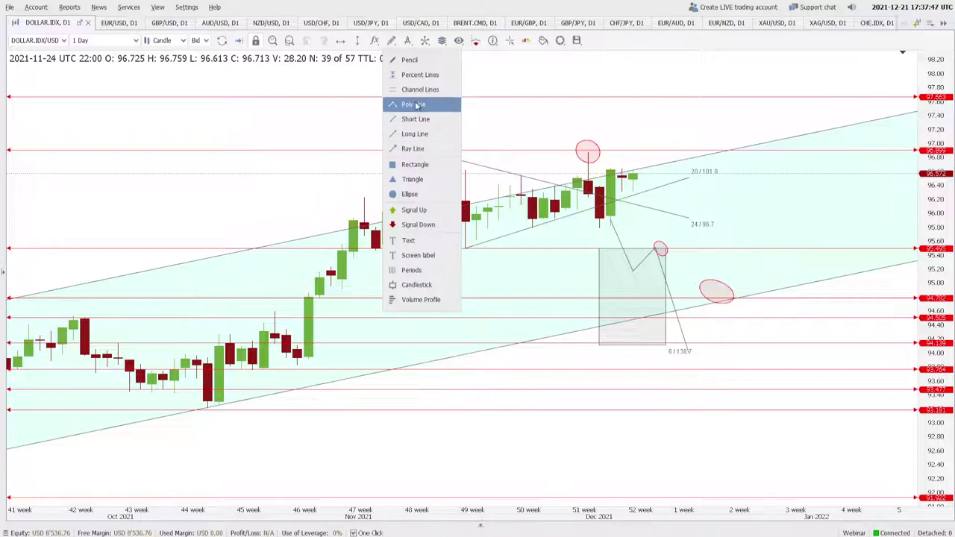
left_click(415, 105)
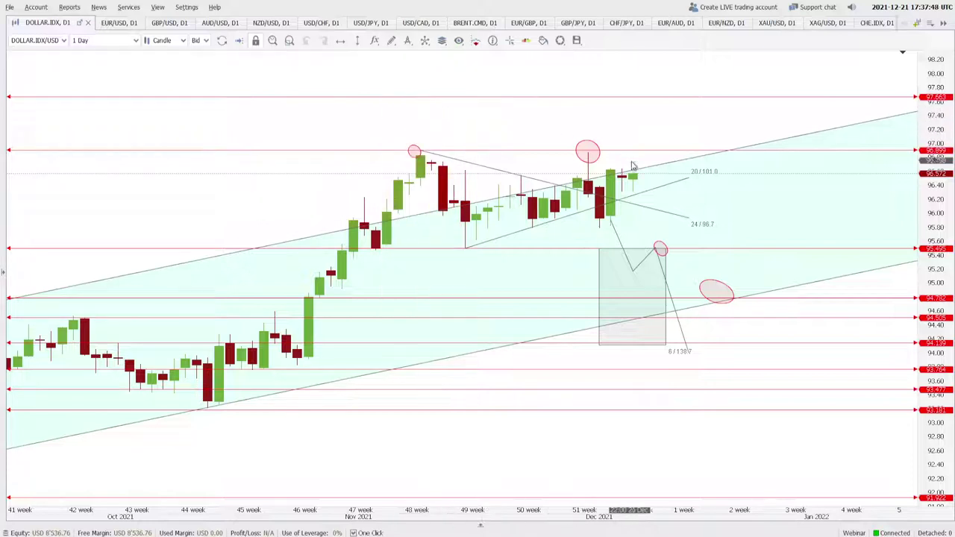
left_click(655, 126)
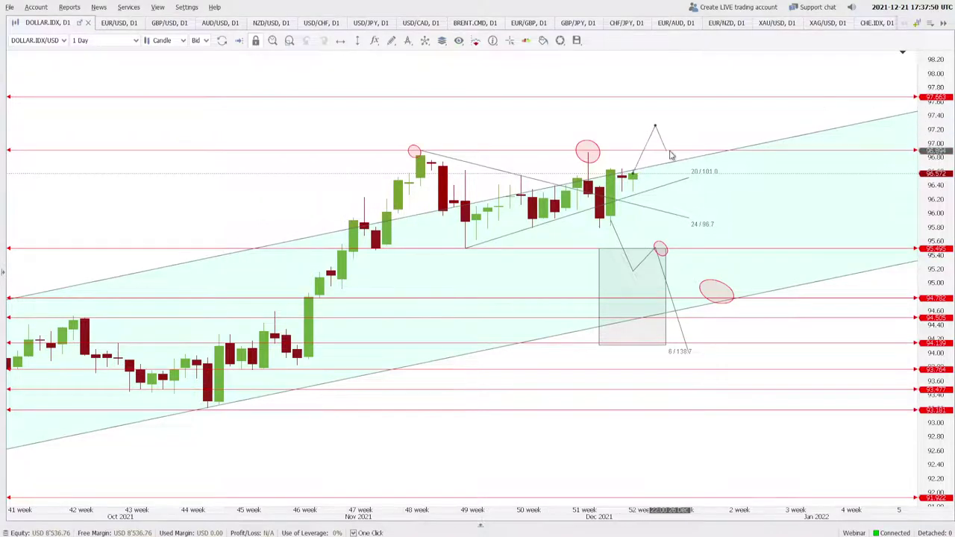
double_click(710, 97)
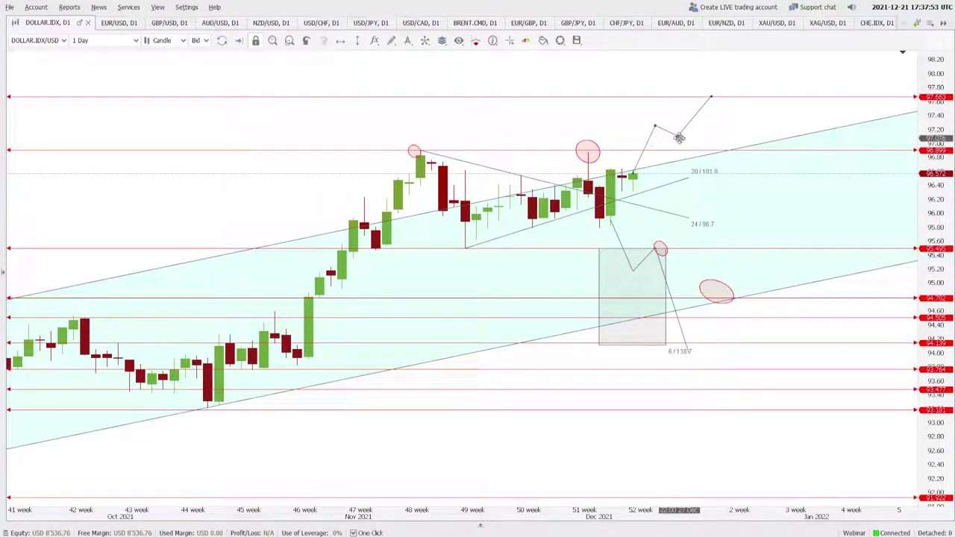
left_click(682, 146)
left_click(648, 173)
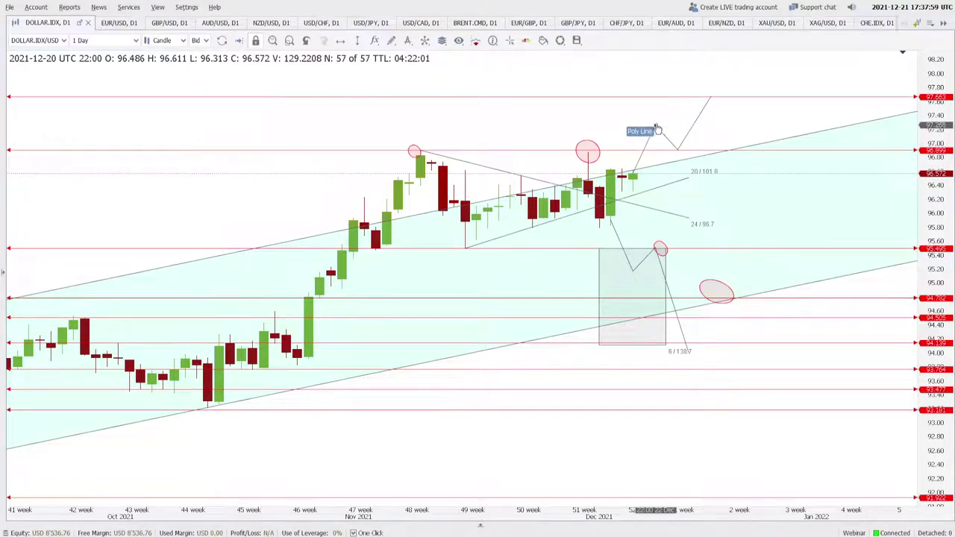
left_click_drag(938, 272, 941, 246)
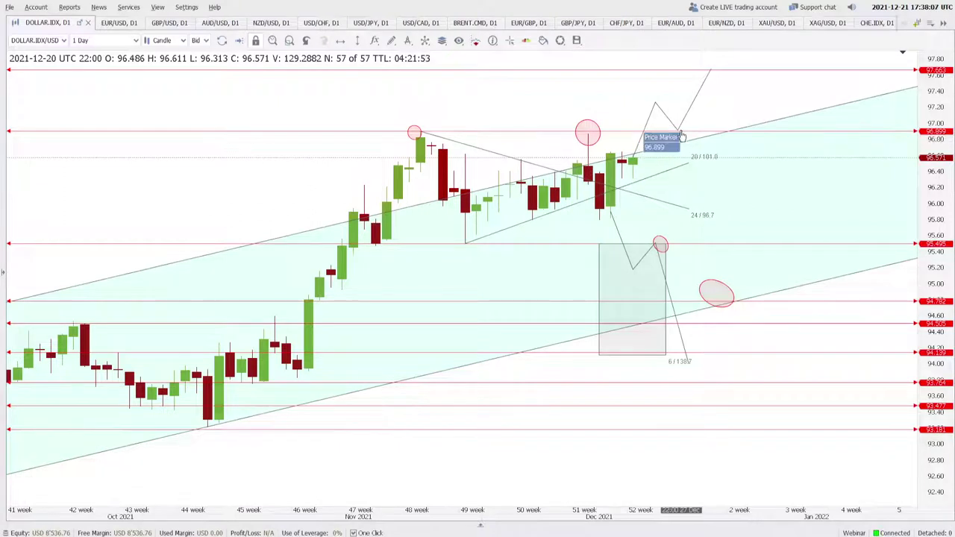
Step: Draw a red ellipse around the path's dip onto the 96.899 resistance line
left_click(389, 41)
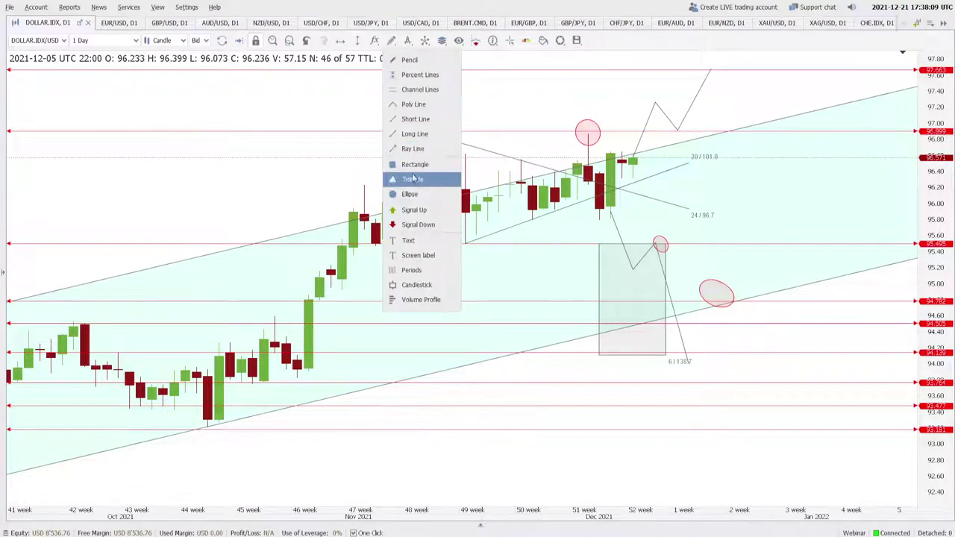
left_click(432, 196)
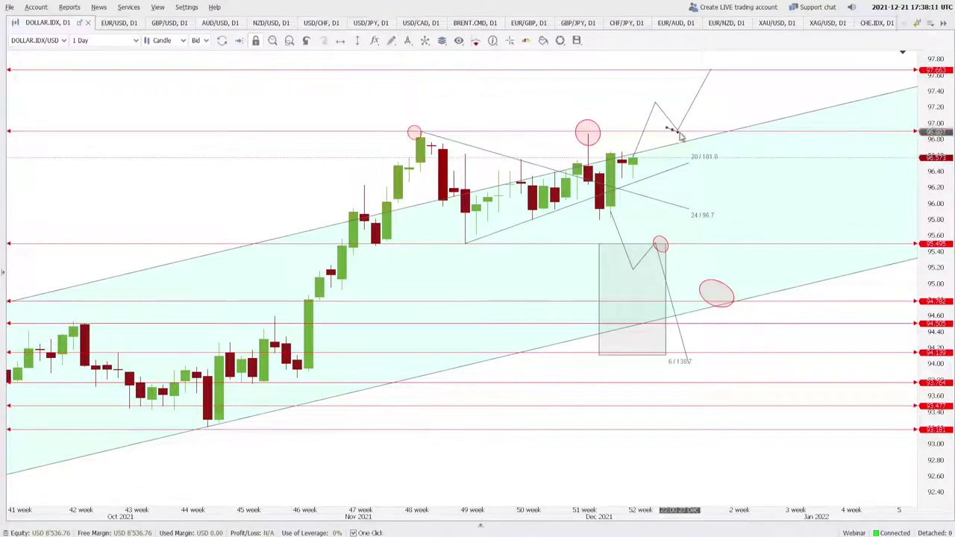
mouse_move(688, 139)
left_mouse_down()
mouse_move(697, 146)
mouse_move(679, 140)
left_mouse_up()
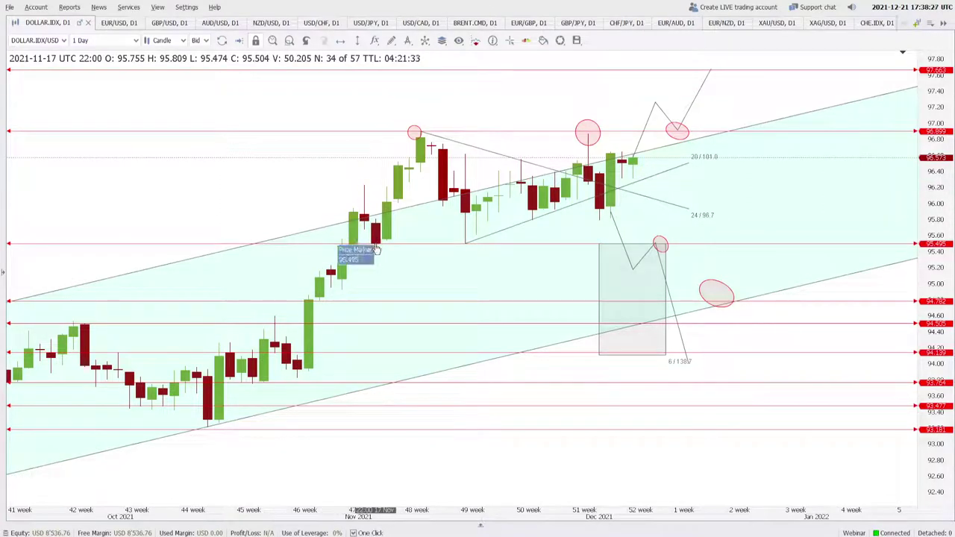
left_click(375, 203)
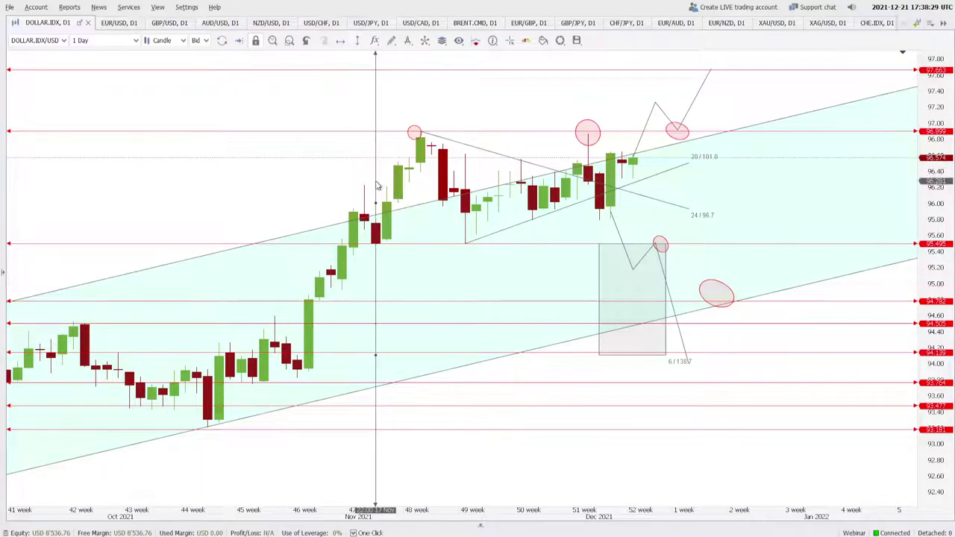
left_click(123, 40)
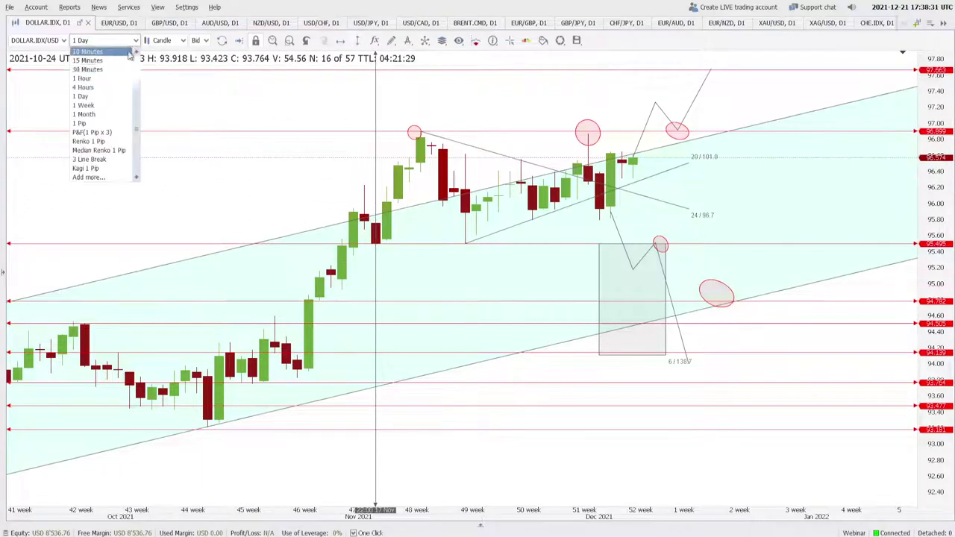
left_click(114, 88)
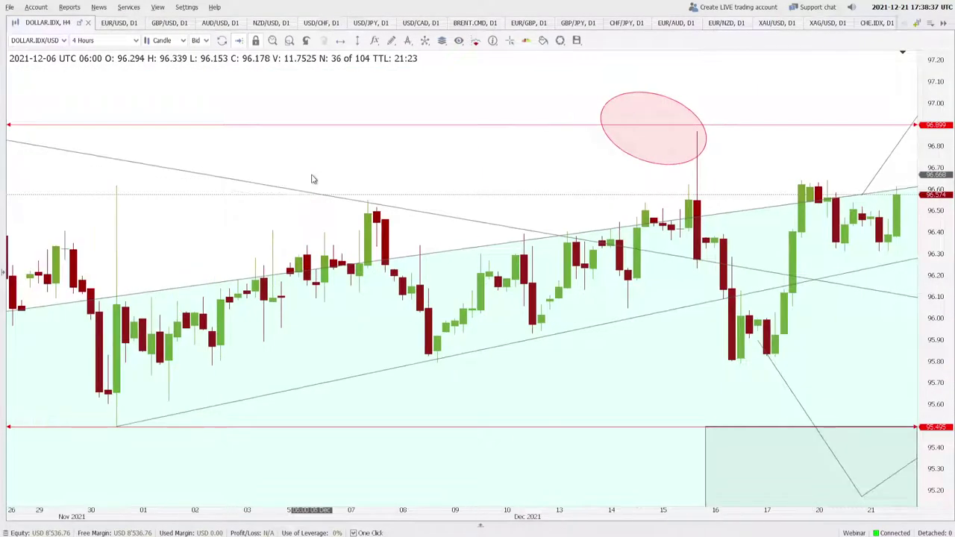
scroll(312, 179, "up", 5)
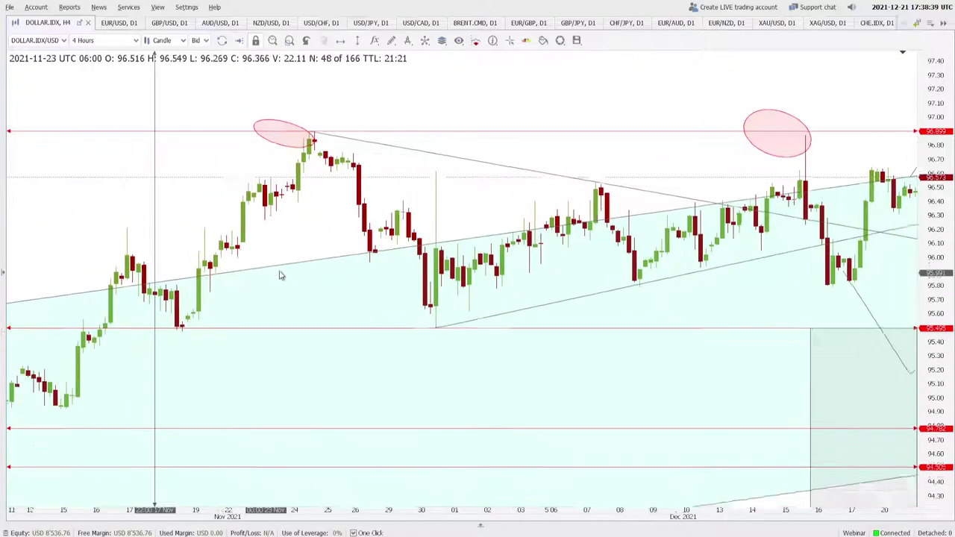
scroll(250, 262, "up", 3)
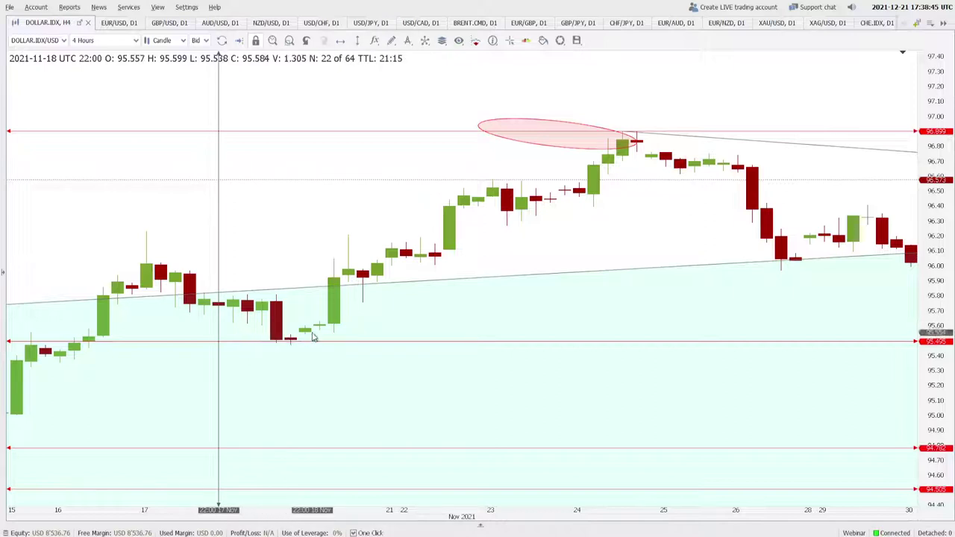
scroll(344, 276, "down", 3)
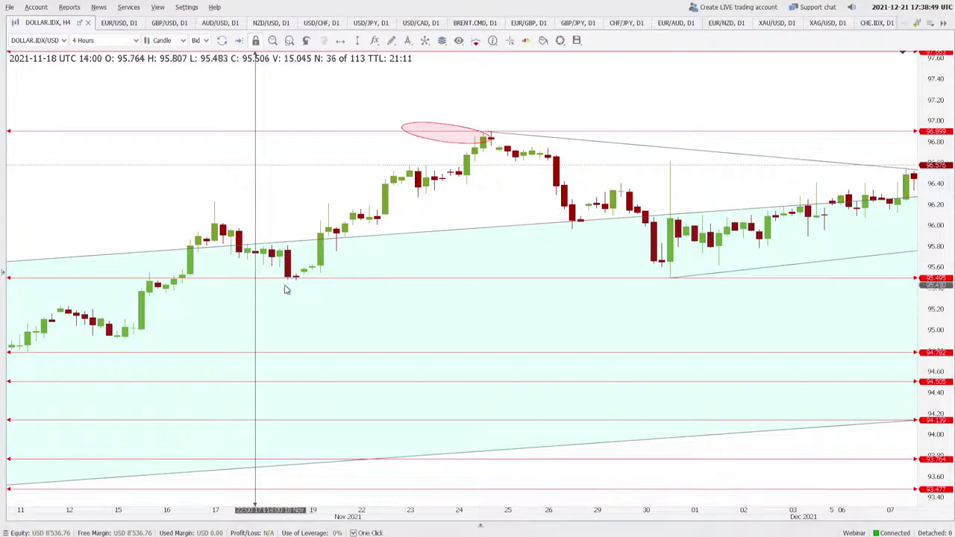
scroll(288, 291, "down", 2)
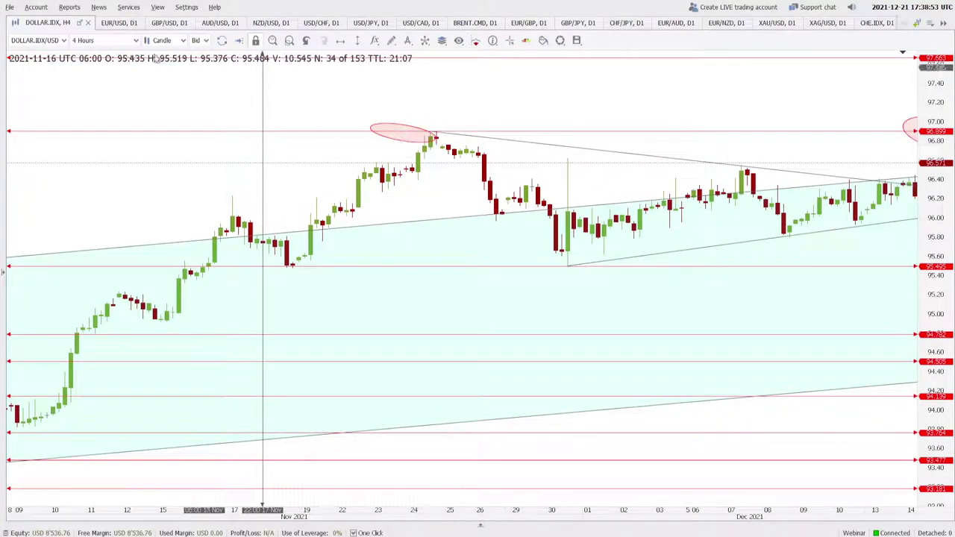
left_click(105, 40)
left_click(93, 96)
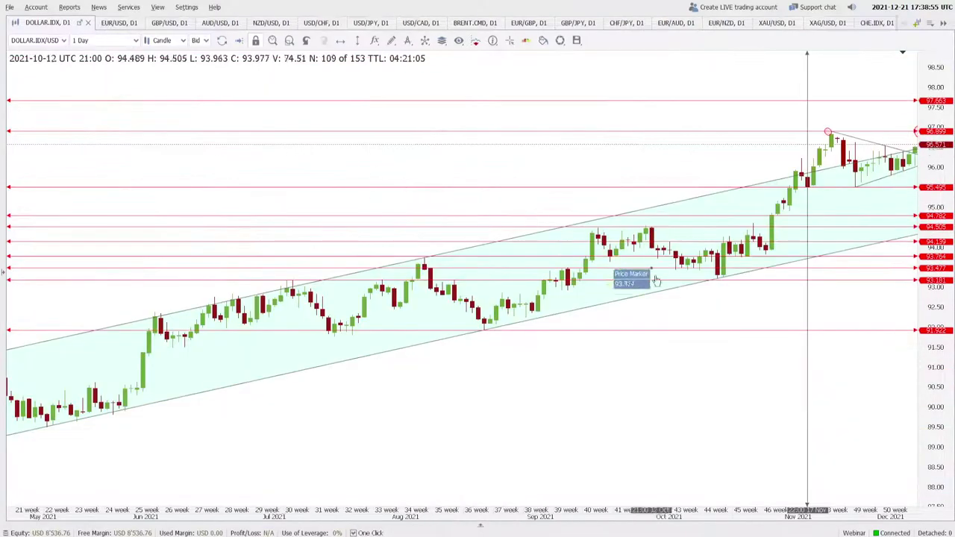
mouse_move(656, 279)
left_mouse_down()
mouse_move(458, 396)
mouse_move(405, 399)
left_mouse_up()
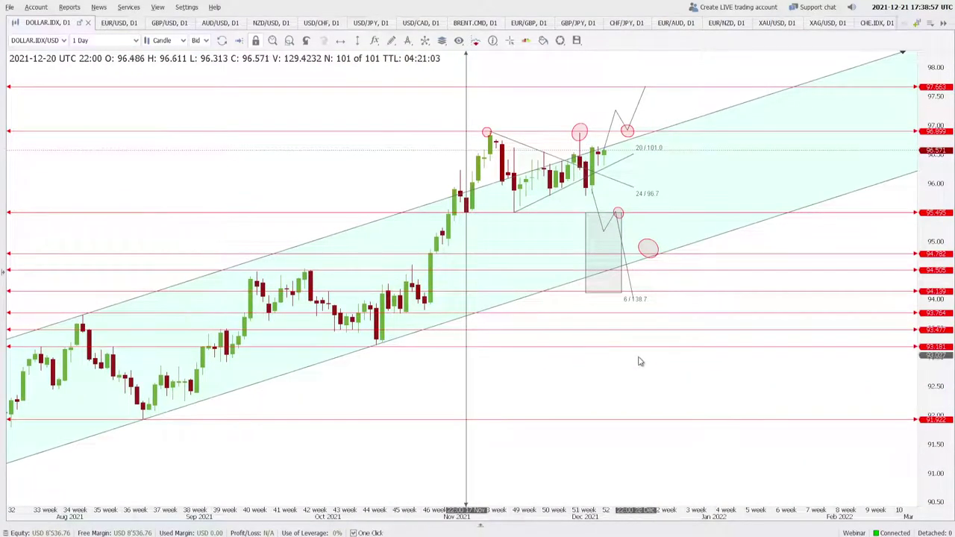
scroll(641, 358, "up", 3)
left_click_drag(927, 401, 928, 371)
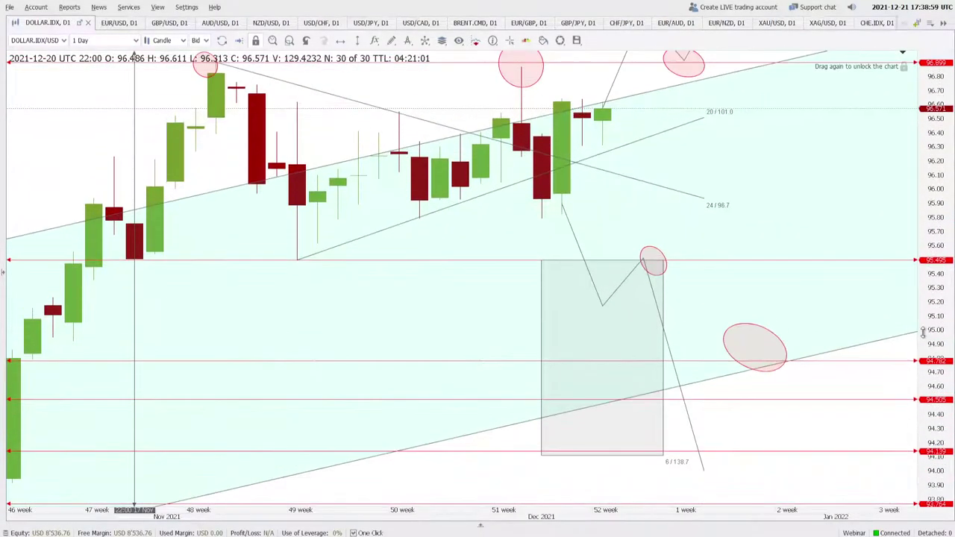
left_click_drag(858, 380, 810, 495)
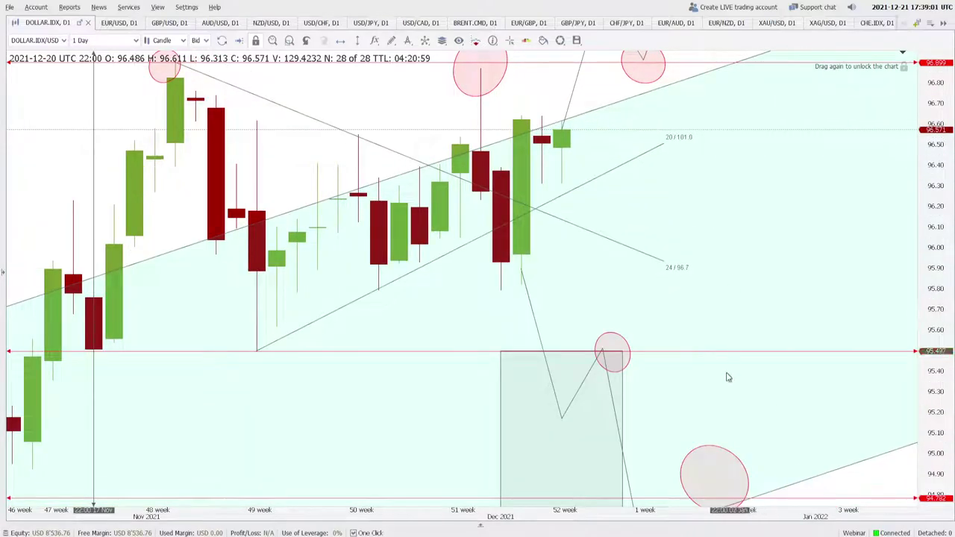
left_click_drag(716, 239, 760, 276)
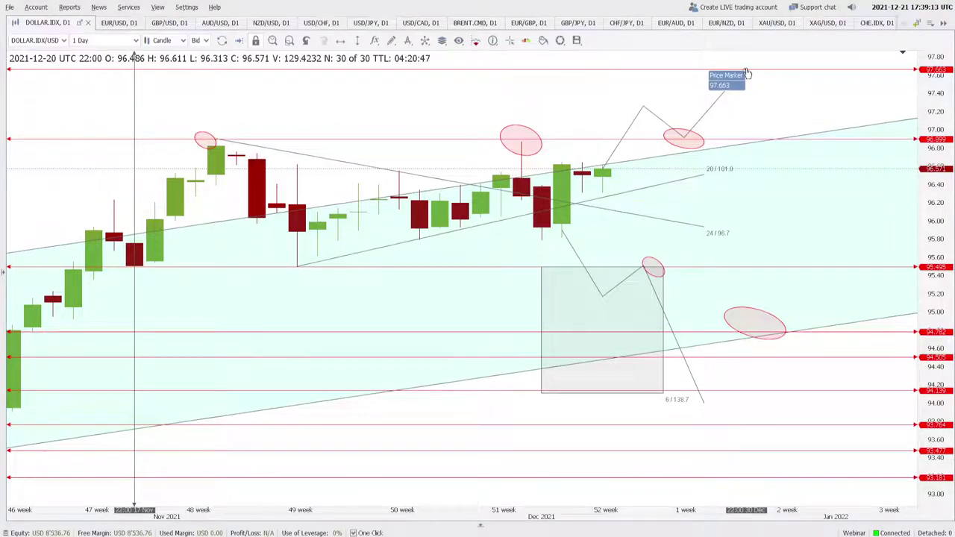
Step: Switch to the EUR/USD, D1 chart tab and zoom in on the recent candles
left_click(118, 24)
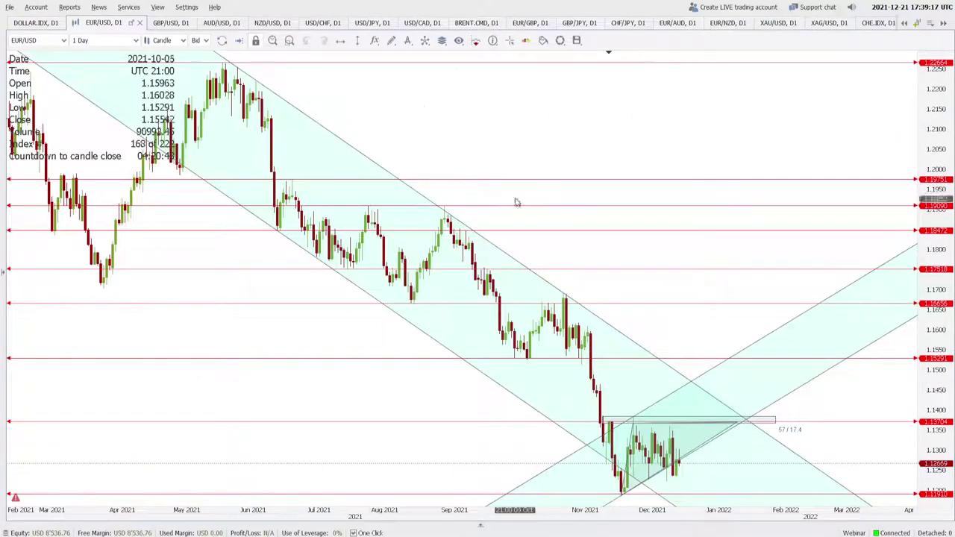
scroll(768, 440, "up", 4)
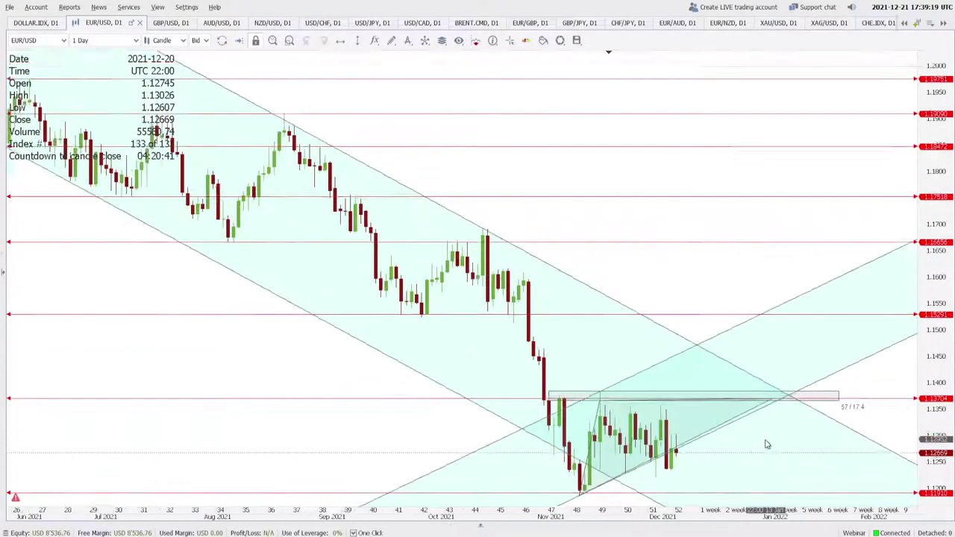
scroll(681, 453, "up", 3)
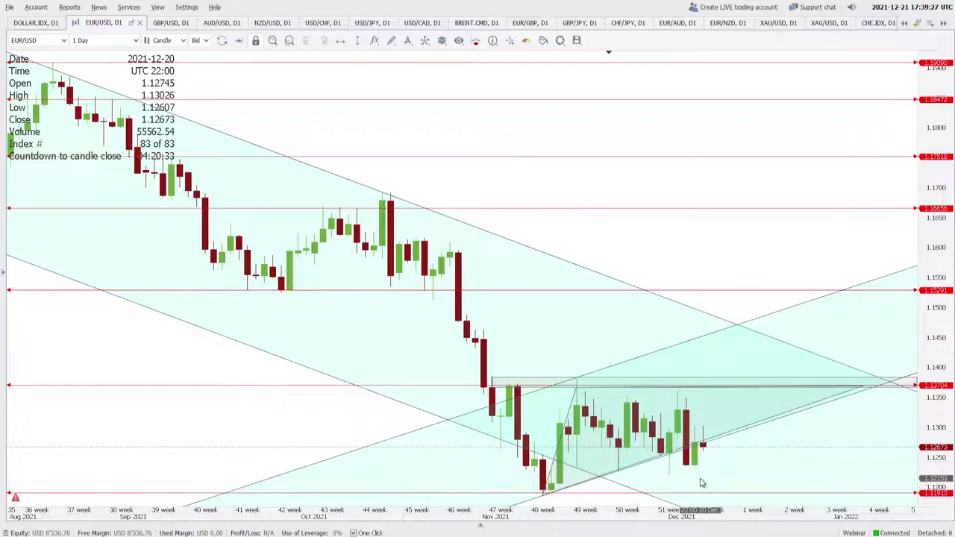
scroll(701, 482, "up", 2)
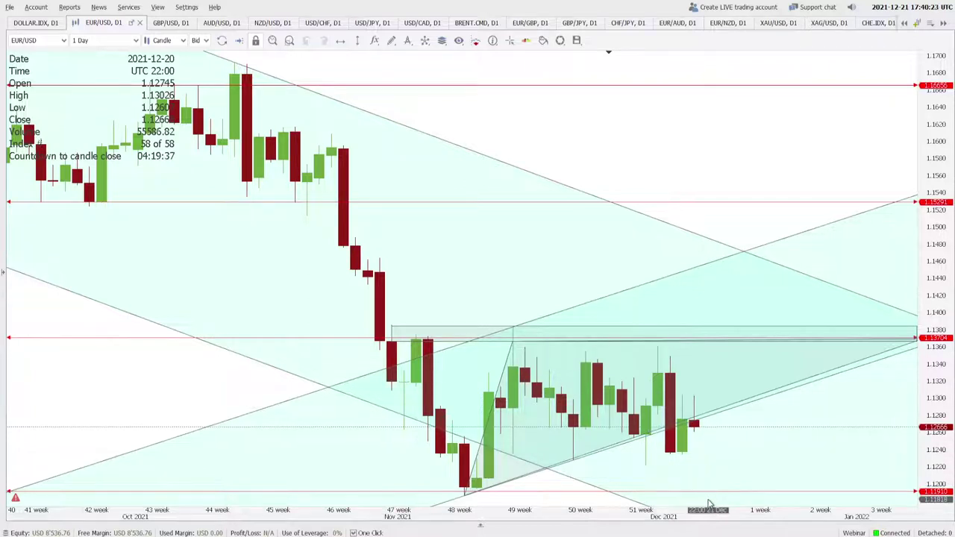
scroll(730, 473, "down", 2)
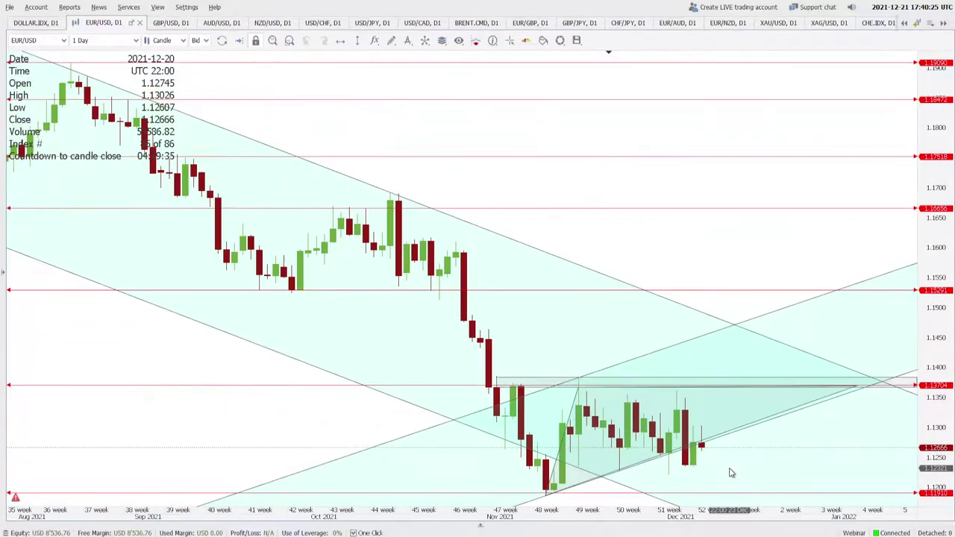
scroll(731, 473, "down", 2)
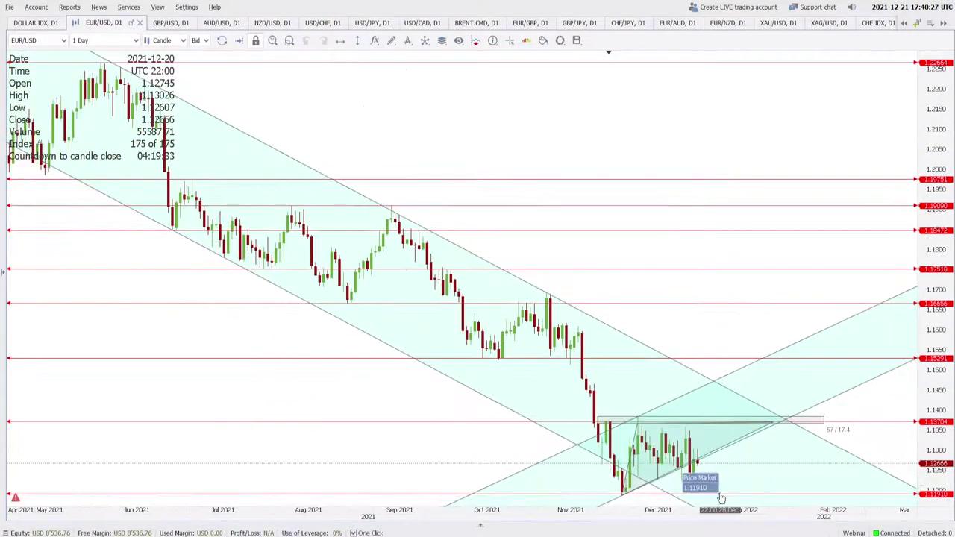
left_click_drag(935, 379, 935, 417)
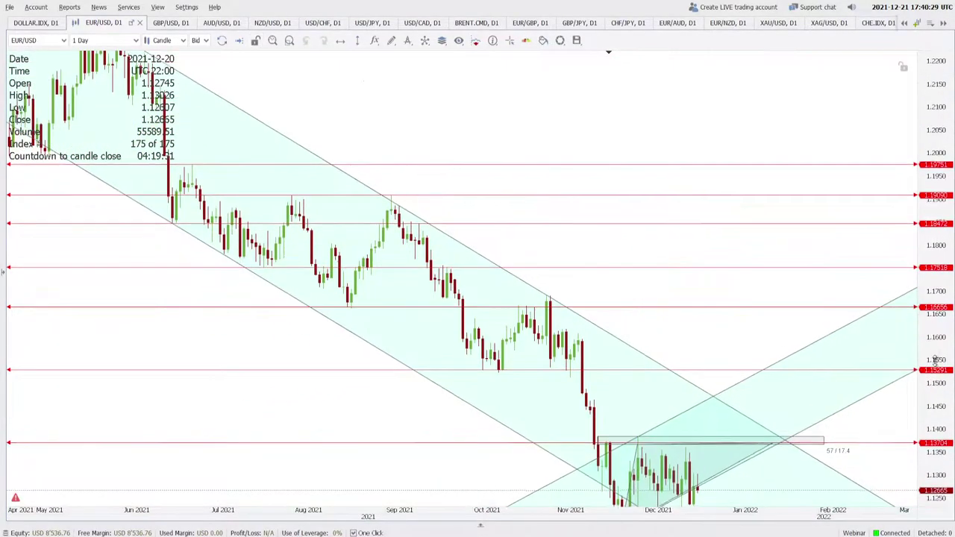
mouse_move(872, 415)
left_mouse_down()
mouse_move(850, 363)
mouse_move(805, 327)
left_mouse_up()
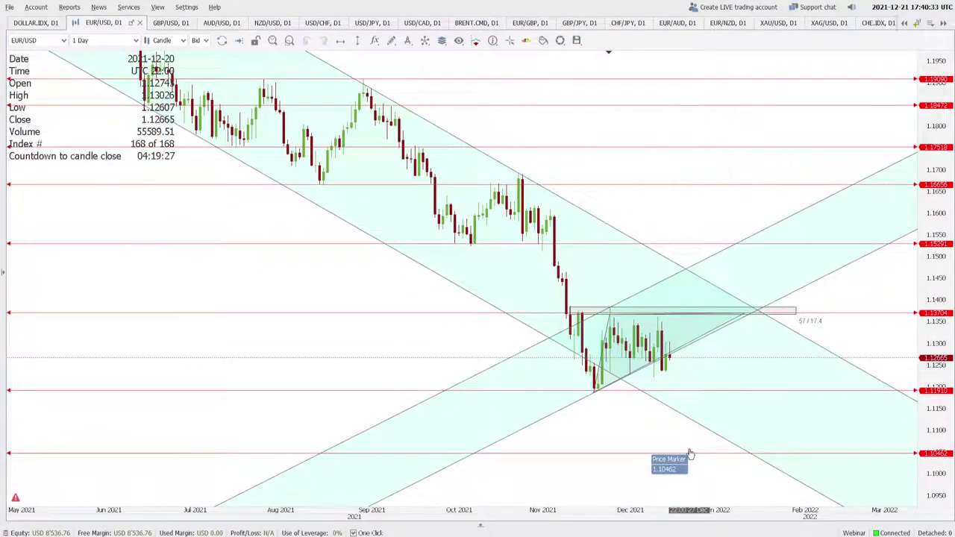
scroll(699, 406, "up", 2)
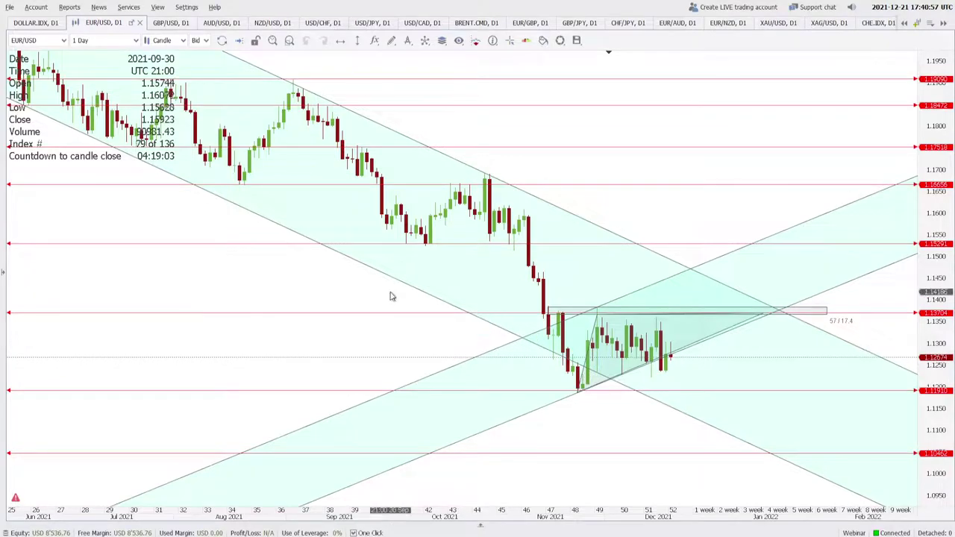
Step: Switch to the GBP/USD, D1 chart tab and zoom in on the latest weeks
left_click(171, 24)
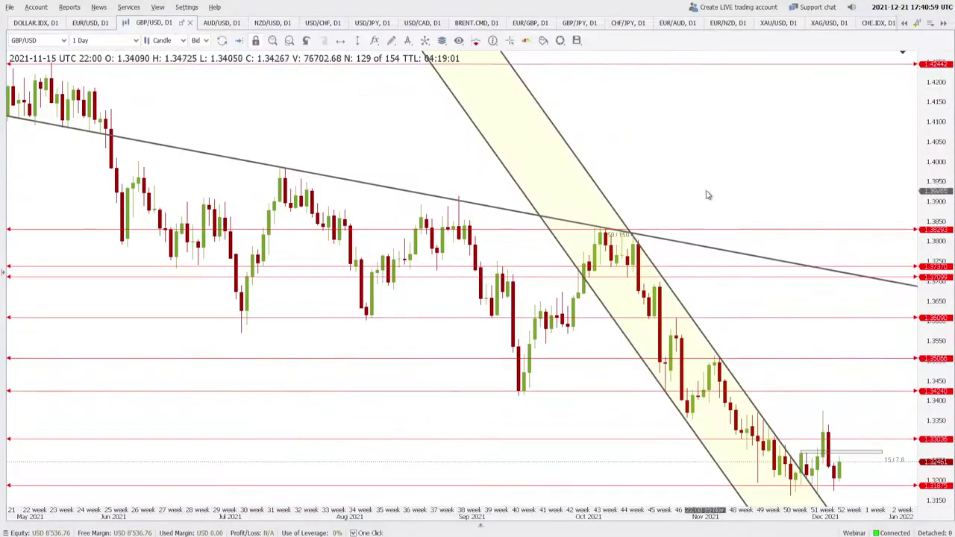
scroll(517, 162, "up", 3)
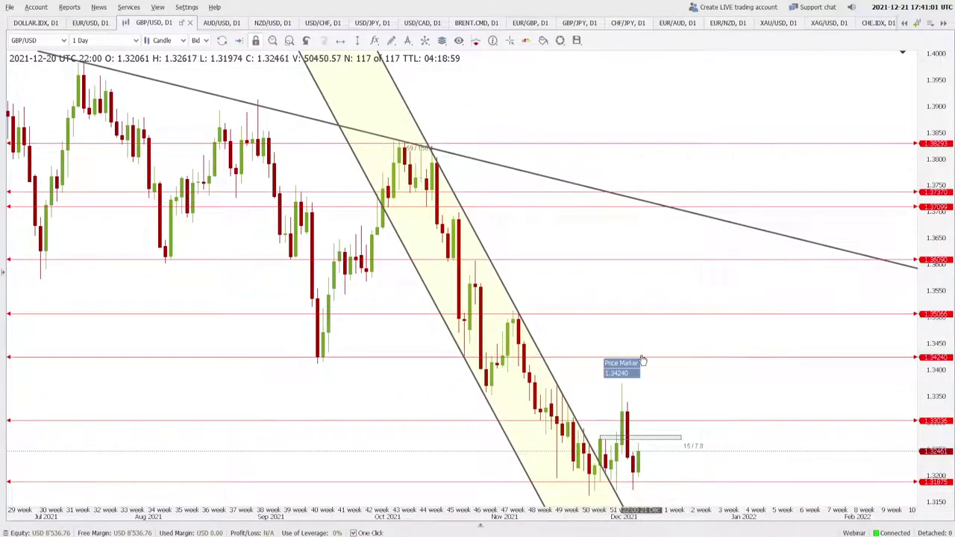
scroll(641, 360, "up", 2)
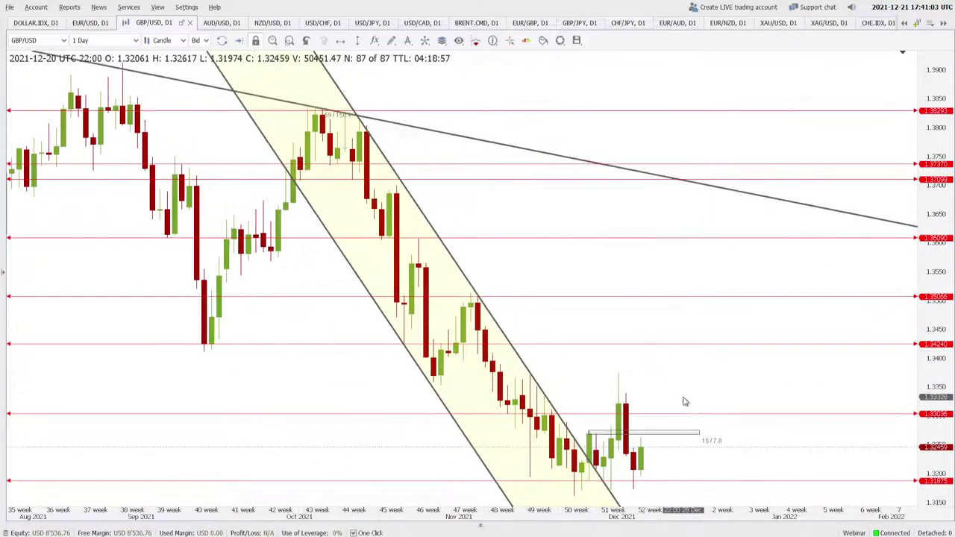
scroll(682, 396, "up", 3)
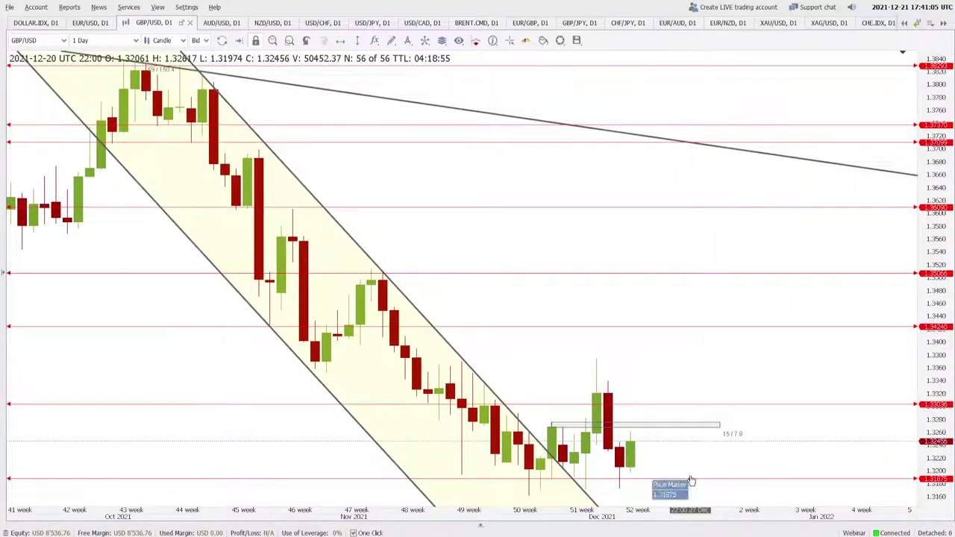
scroll(685, 500, "up", 1)
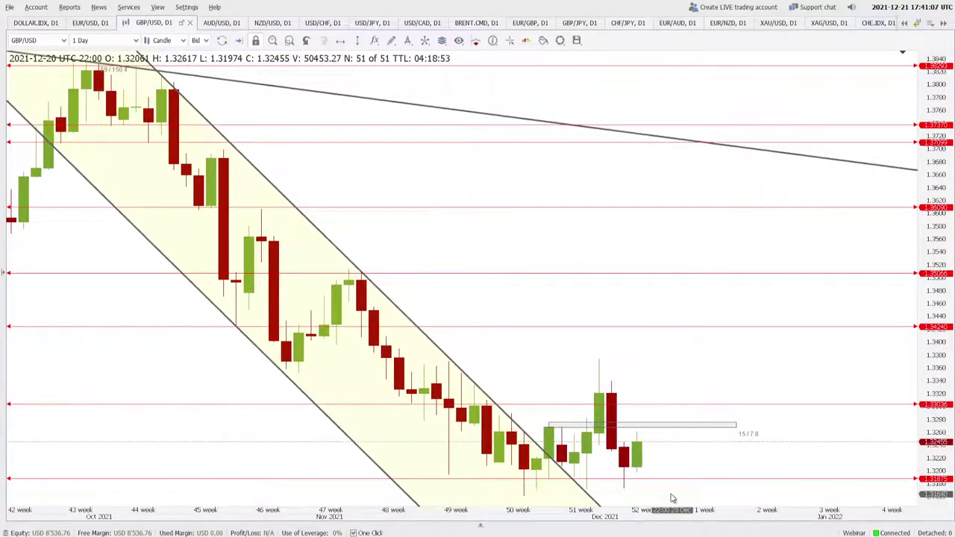
scroll(570, 481, "down", 1)
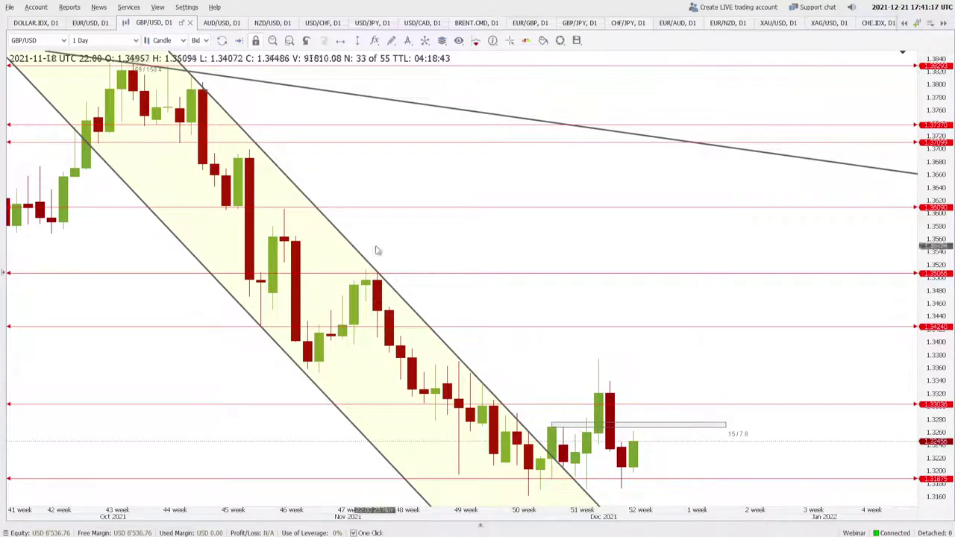
left_click(124, 41)
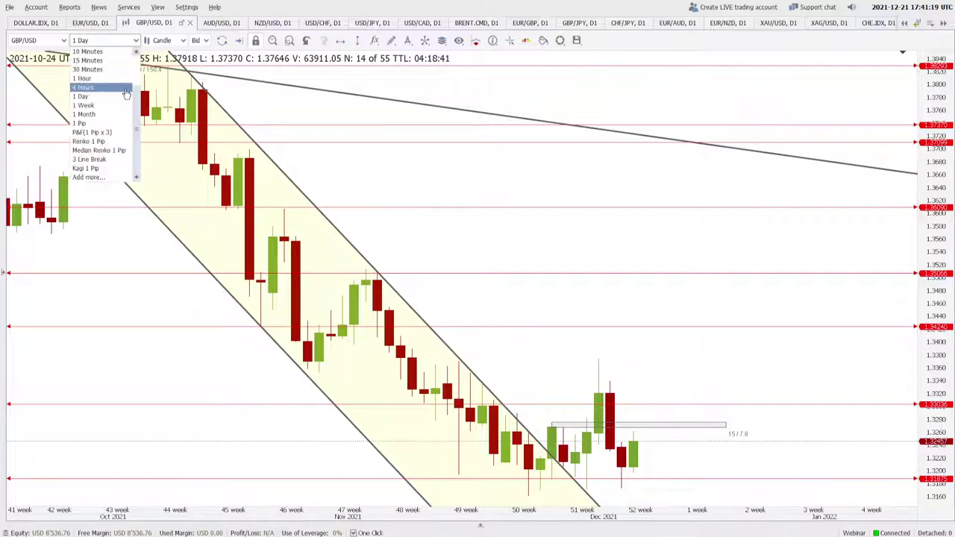
Step: Set GBP/USD to 4 Hours candles with empty space right of the latest December bars
left_click(125, 89)
scroll(666, 327, "up", 3)
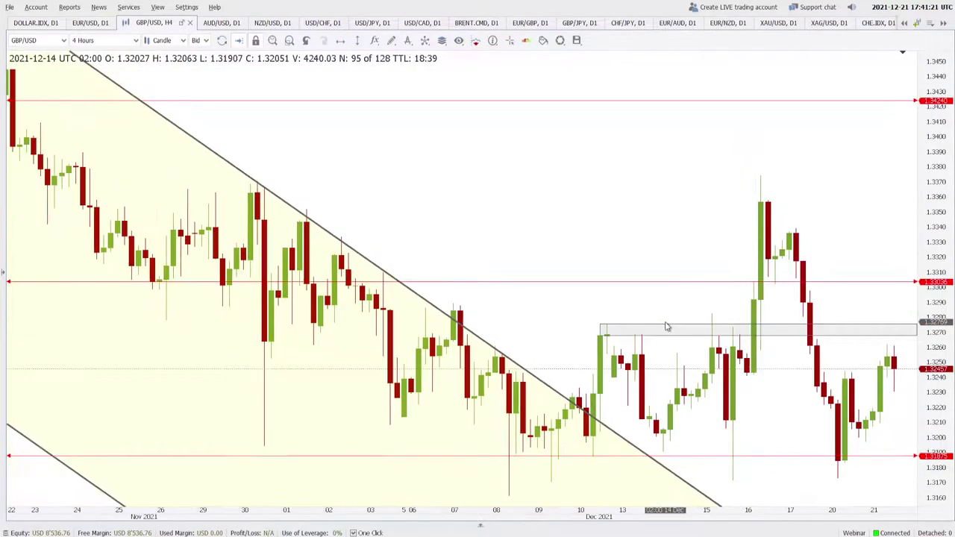
left_click_drag(750, 390, 539, 390)
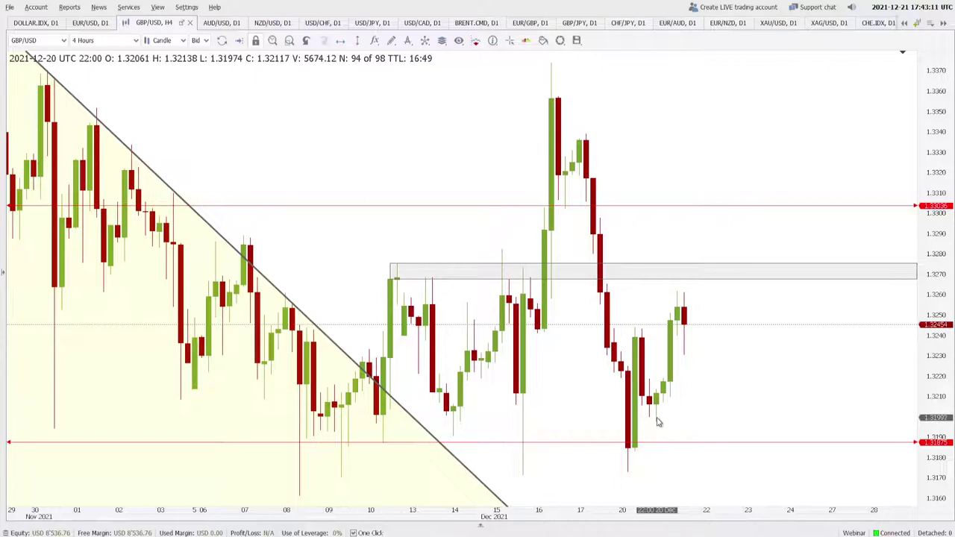
scroll(315, 421, "up", 2)
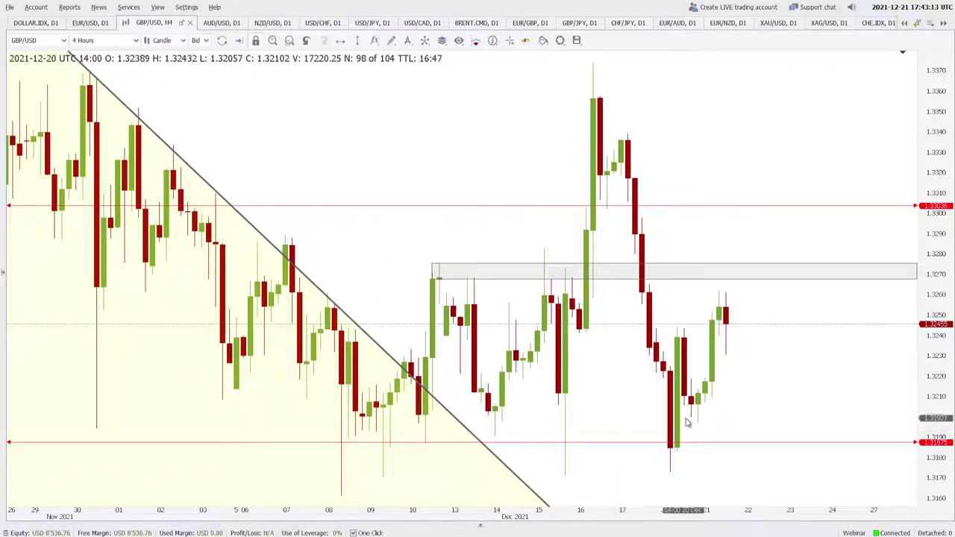
scroll(694, 421, "down", 2)
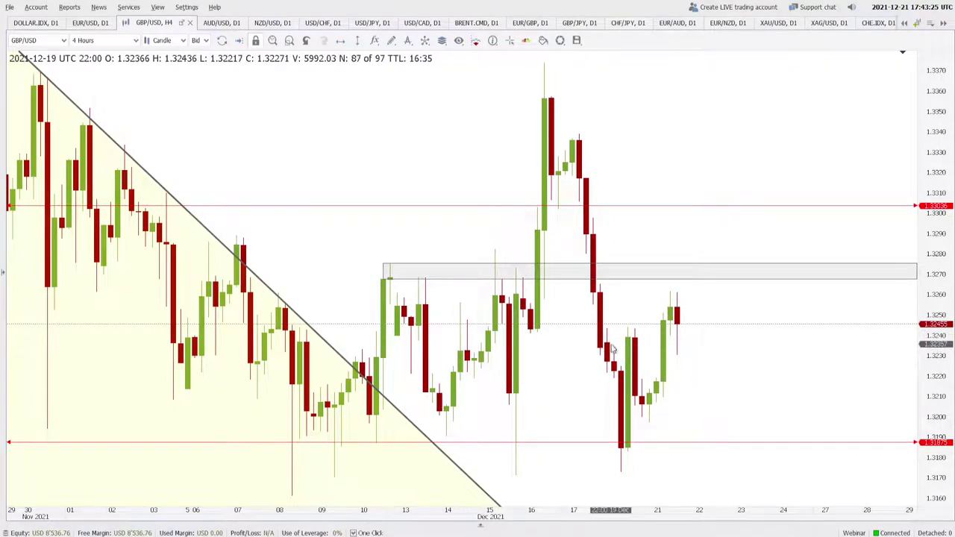
Step: Set GBP/USD to 1 Hour candles and pan around the grey 1.3270 resistance band
left_click(125, 41)
left_click(120, 80)
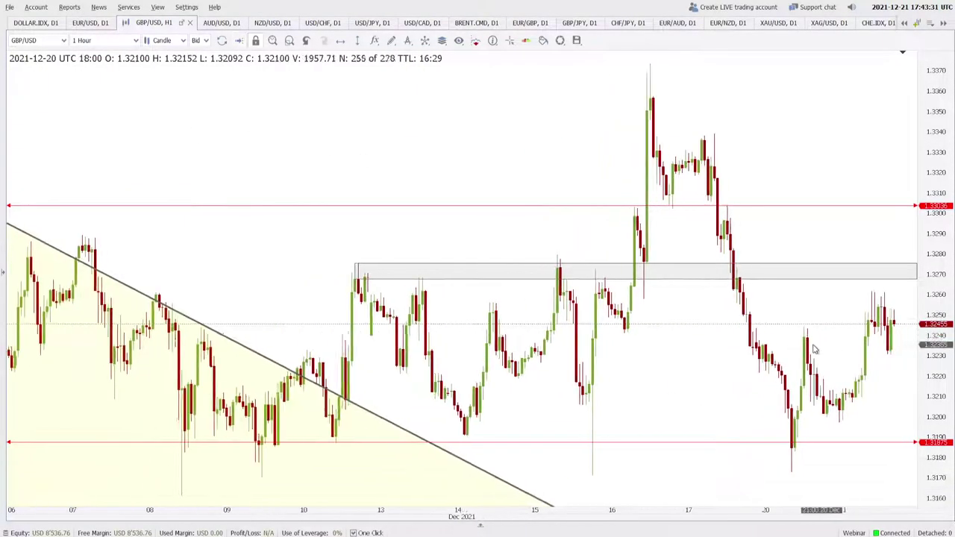
left_click_drag(813, 341, 571, 341)
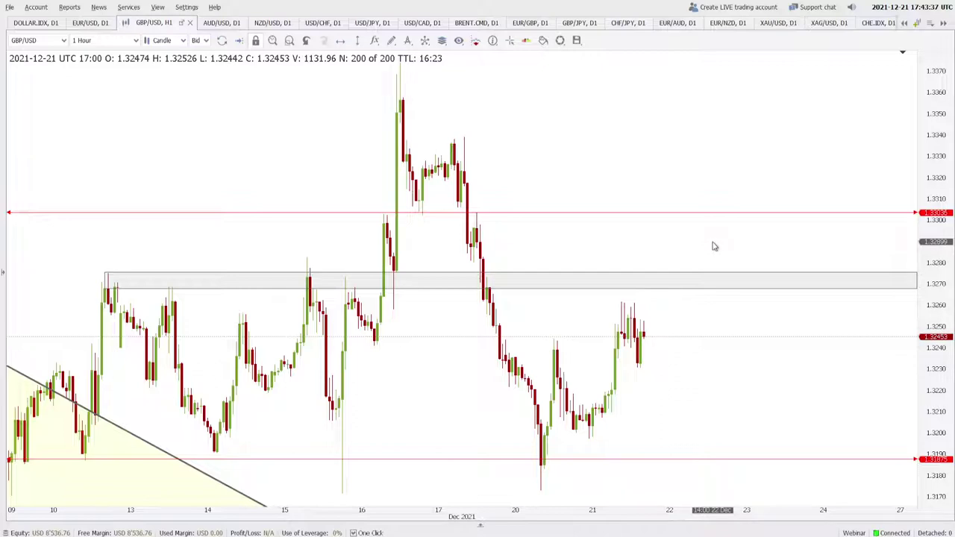
scroll(737, 282, "down", 3)
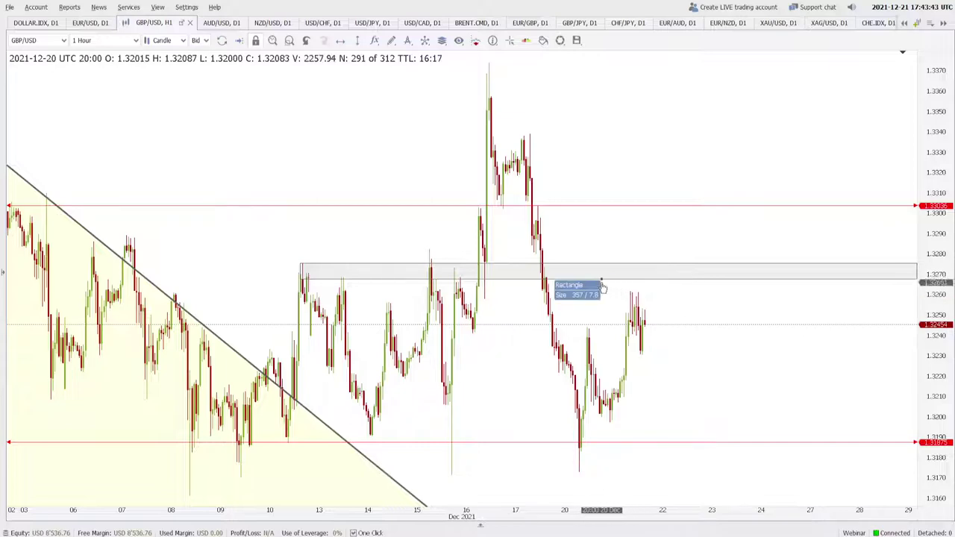
left_click_drag(352, 273, 536, 268)
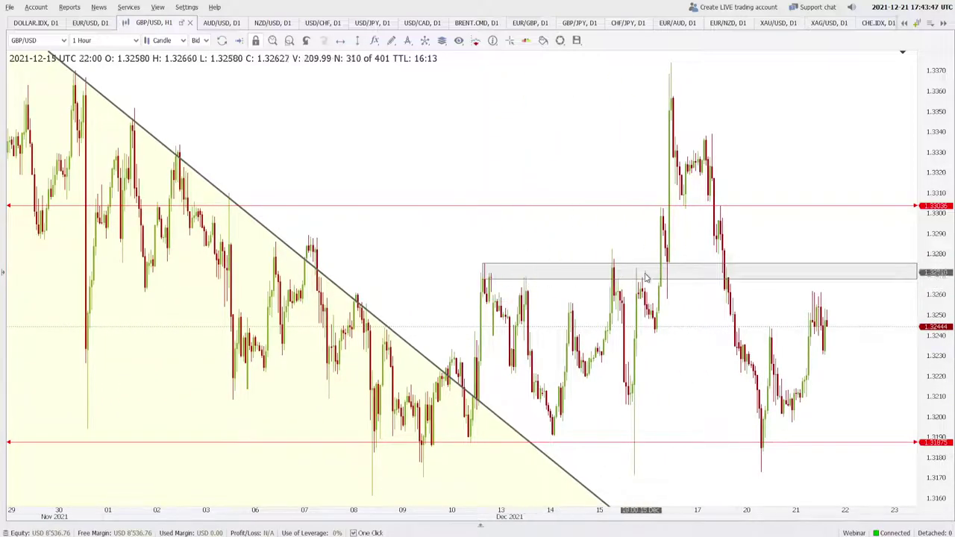
scroll(619, 287, "down", 5)
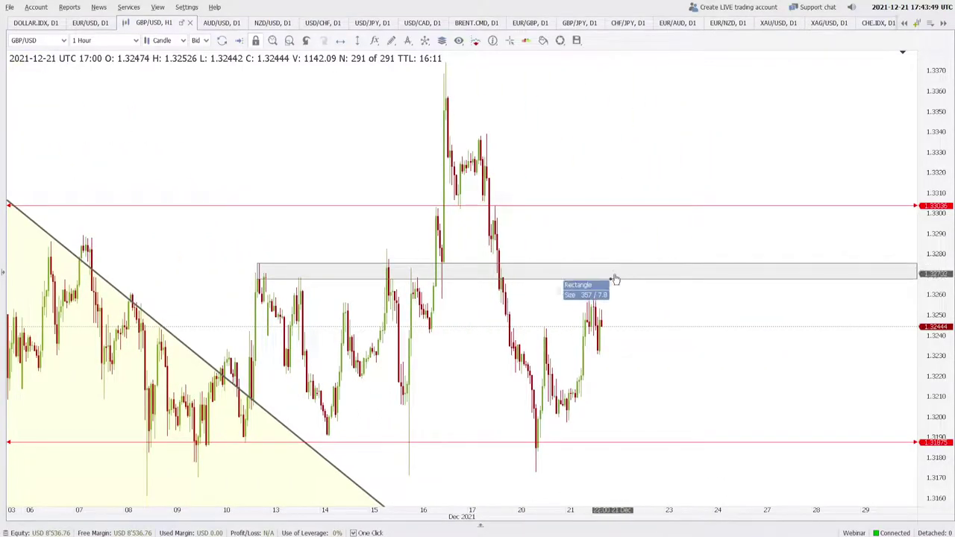
left_click_drag(707, 304, 528, 300)
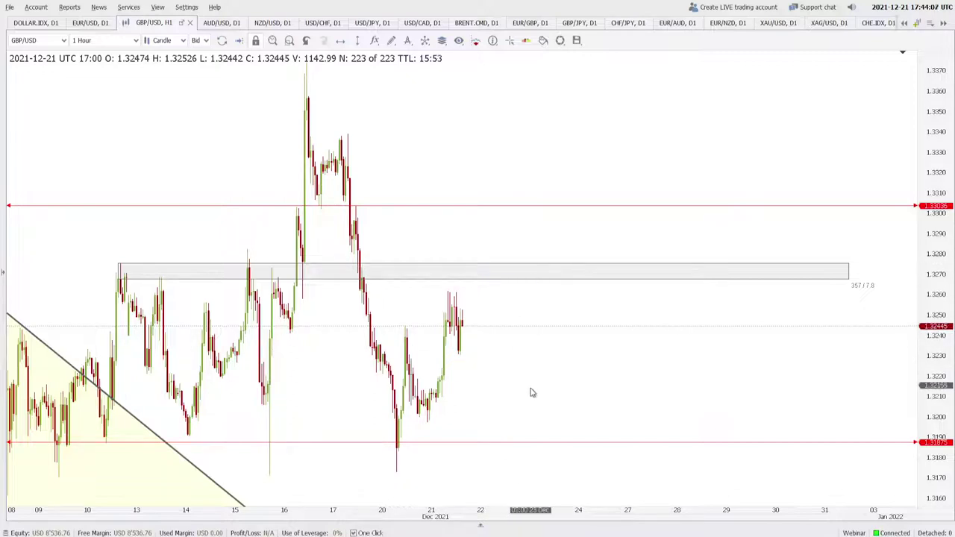
Step: Set GBP/USD back to 1 Day candles and zoom in on the recent months
left_click(103, 40)
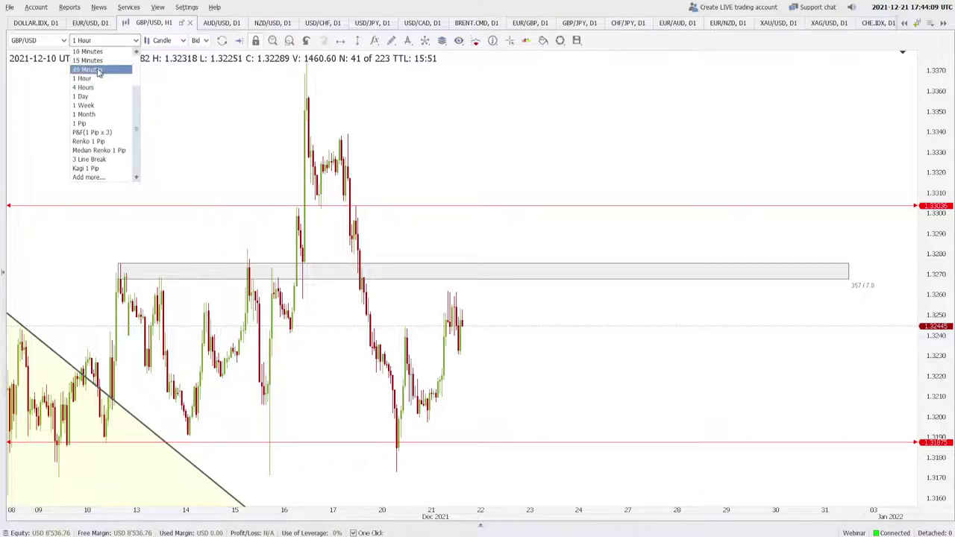
left_click(83, 96)
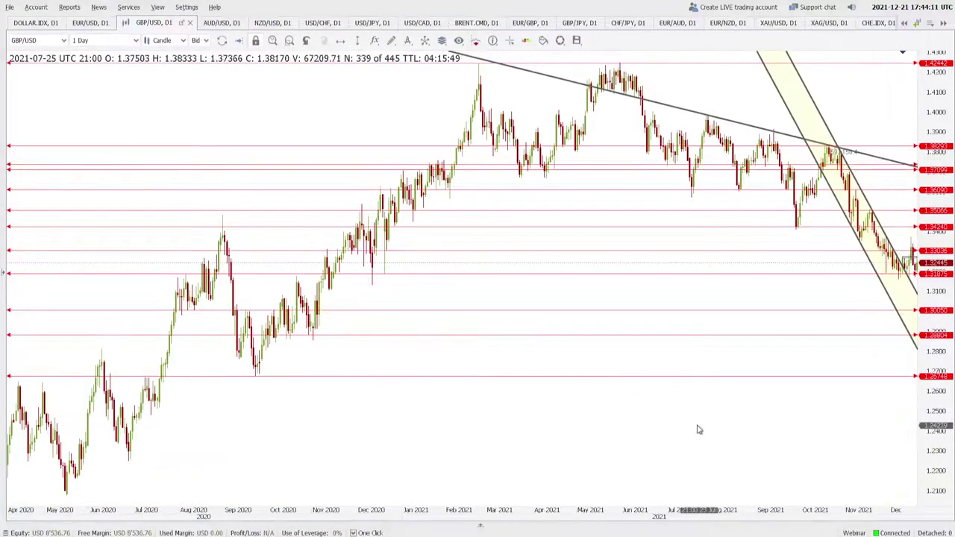
scroll(550, 419, "up", 3)
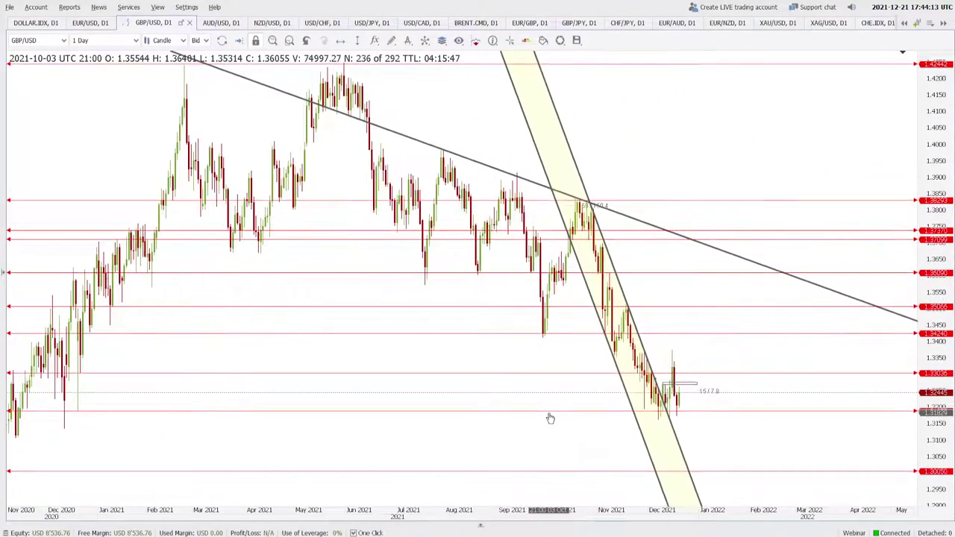
scroll(549, 419, "up", 4)
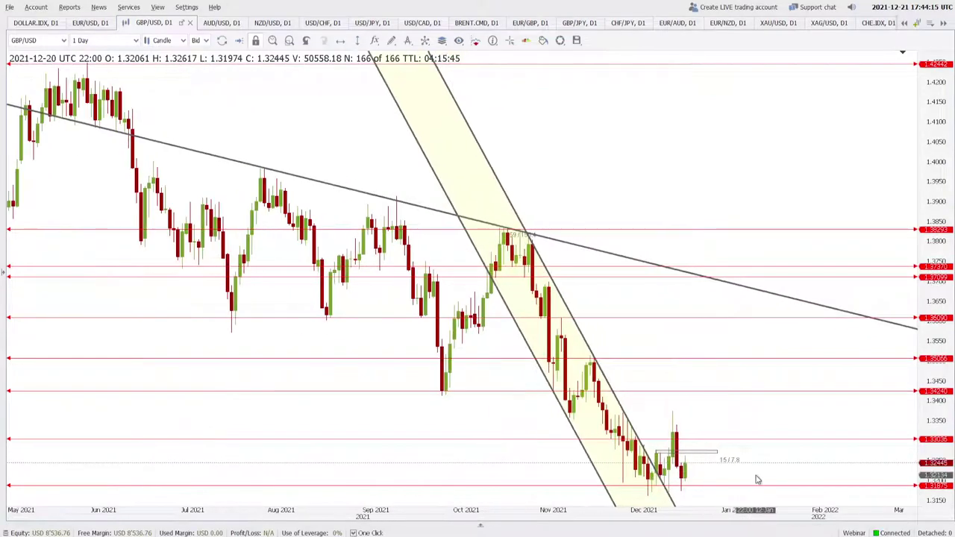
scroll(756, 479, "up", 4)
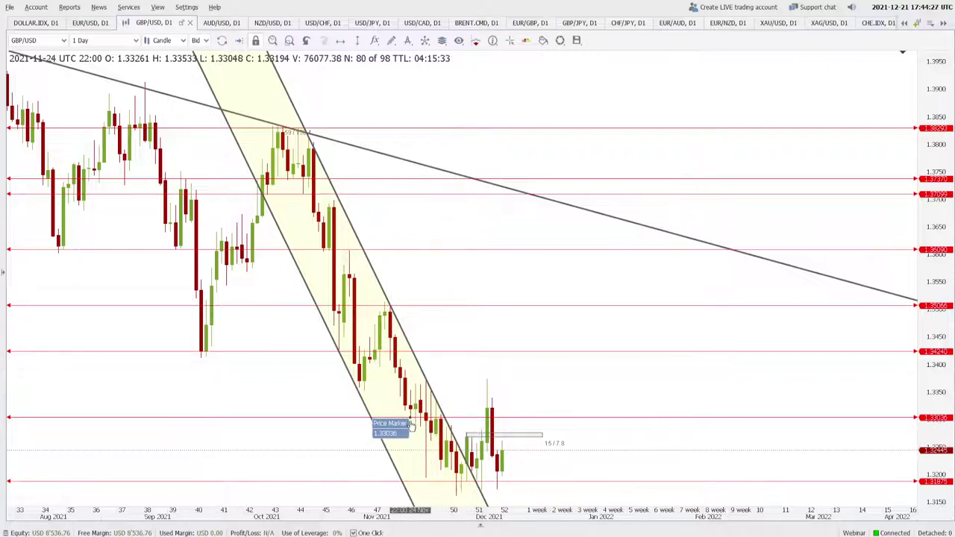
Step: Move the 1.33036 horizontal level up to 1.33335, in line with the recent highs
left_click(524, 420)
left_click_drag(523, 421, 492, 401)
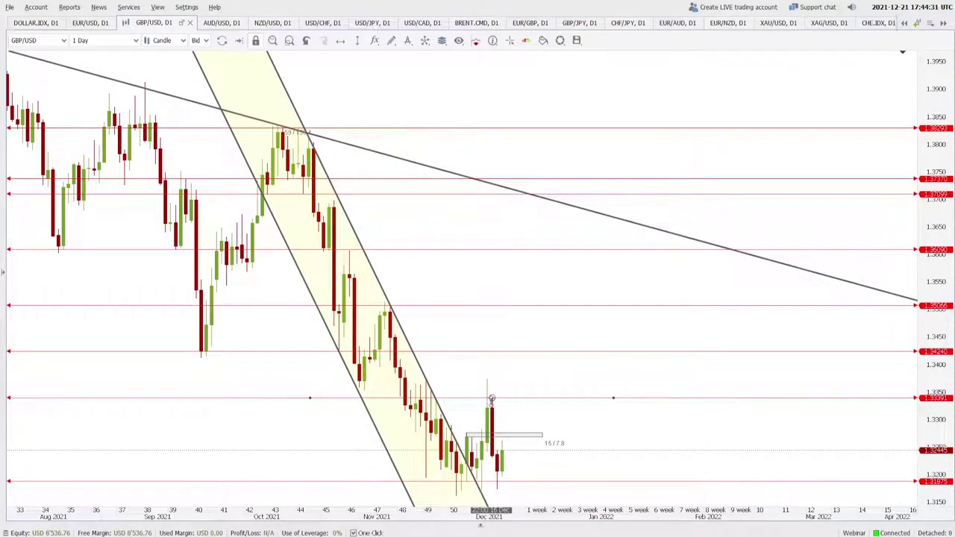
left_click(526, 421)
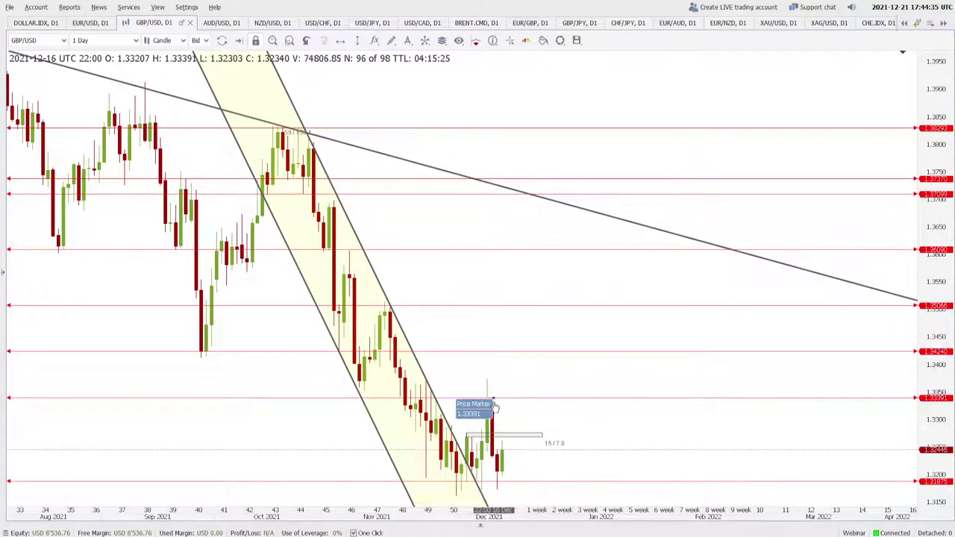
left_click_drag(437, 398, 440, 405)
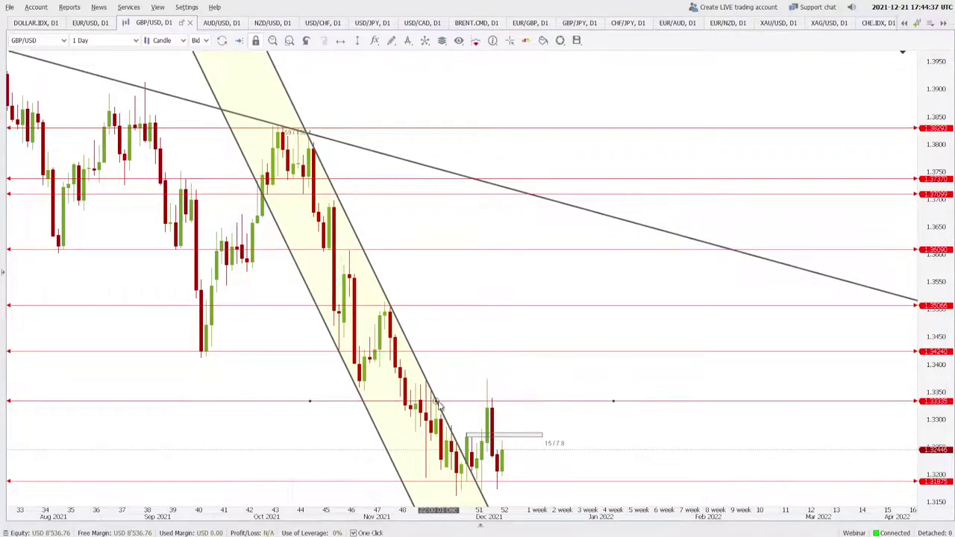
left_click(610, 427)
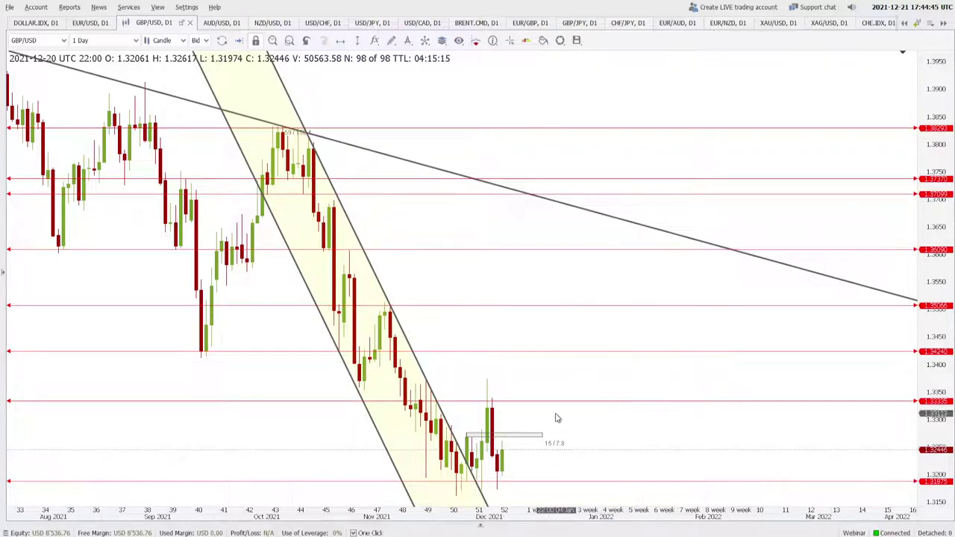
Step: Zoom and pan the daily chart to review December candles between 1.31875 and 1.33335
scroll(532, 420, "up", 3)
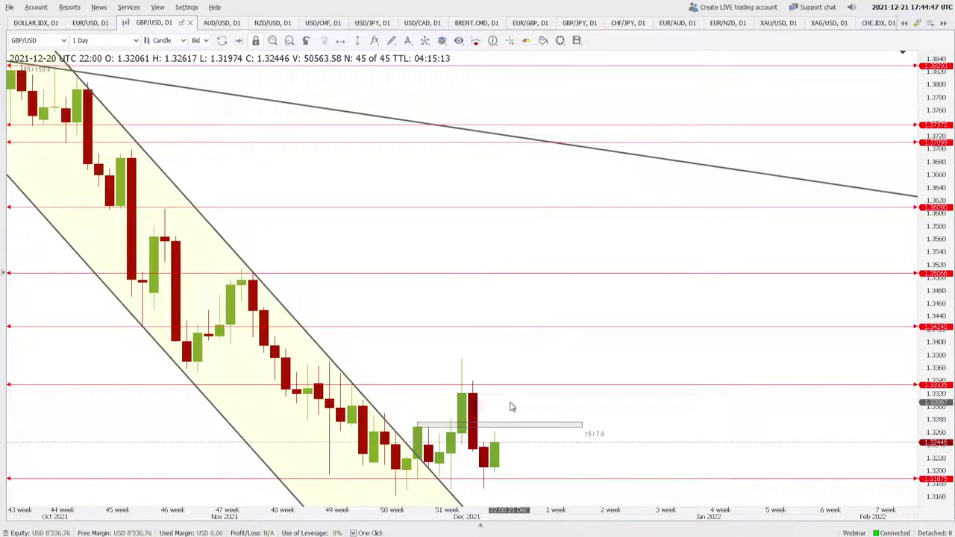
left_click_drag(501, 414, 597, 400)
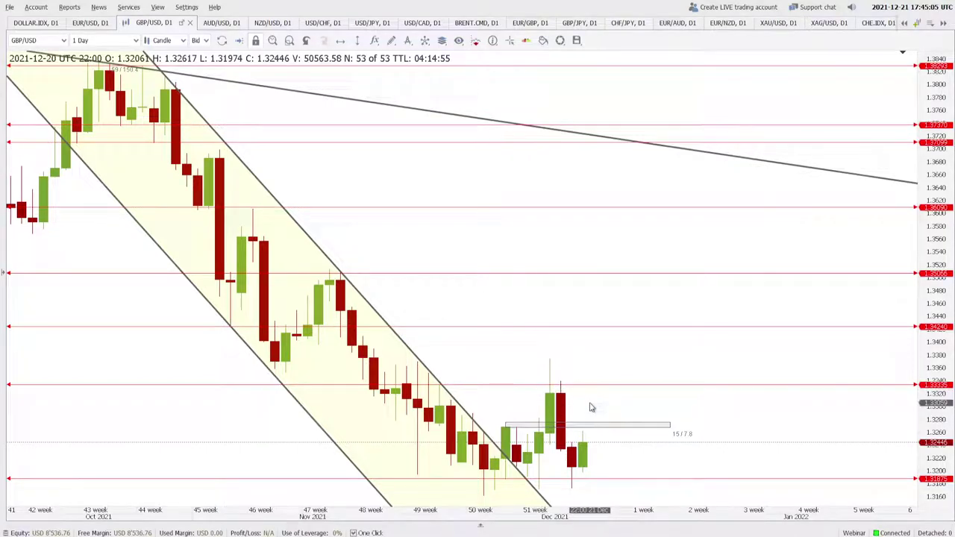
scroll(587, 420, "down", 5)
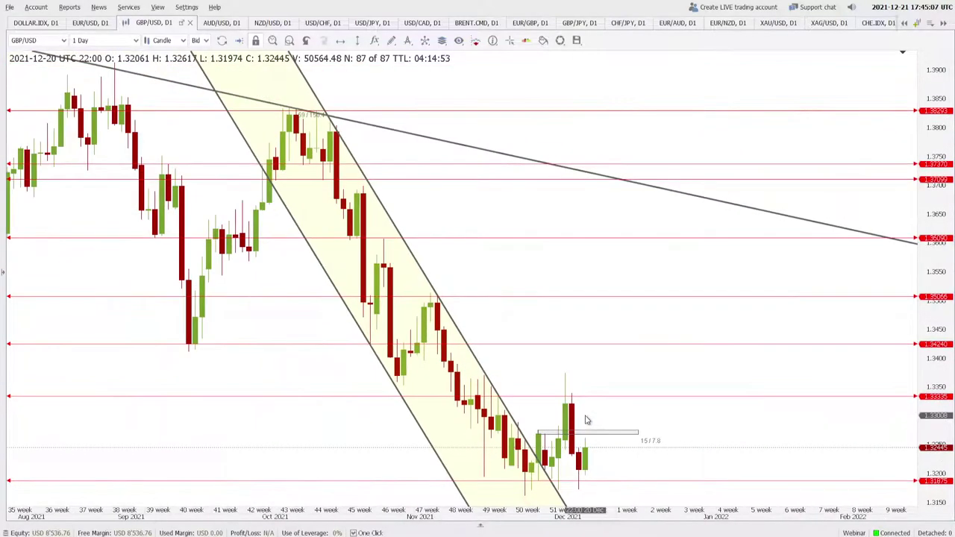
scroll(661, 454, "up", 2)
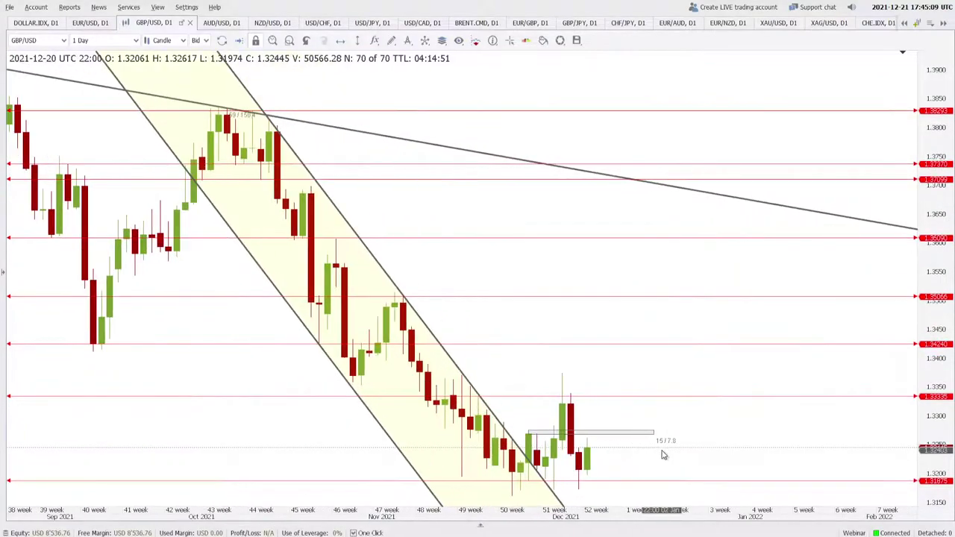
scroll(661, 448, "down", 8)
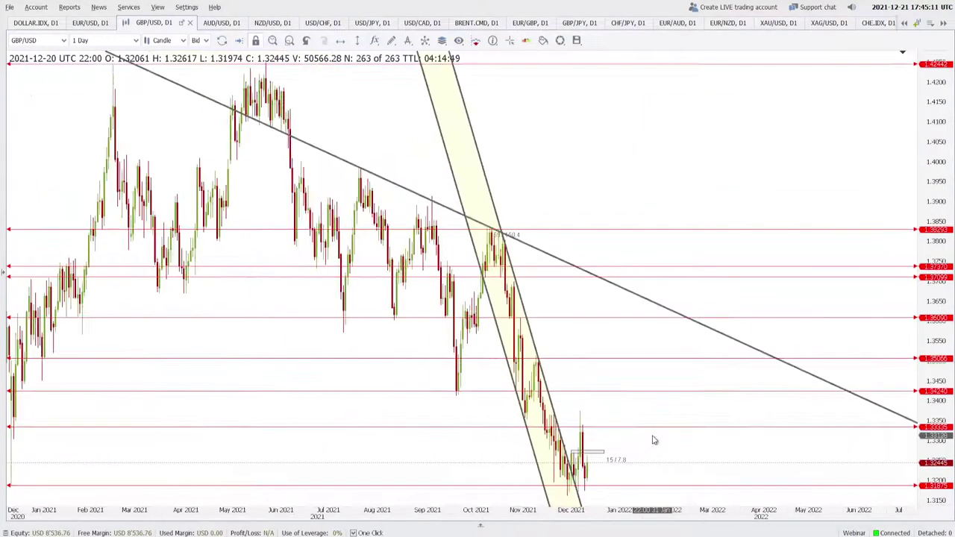
scroll(650, 436, "down", 4)
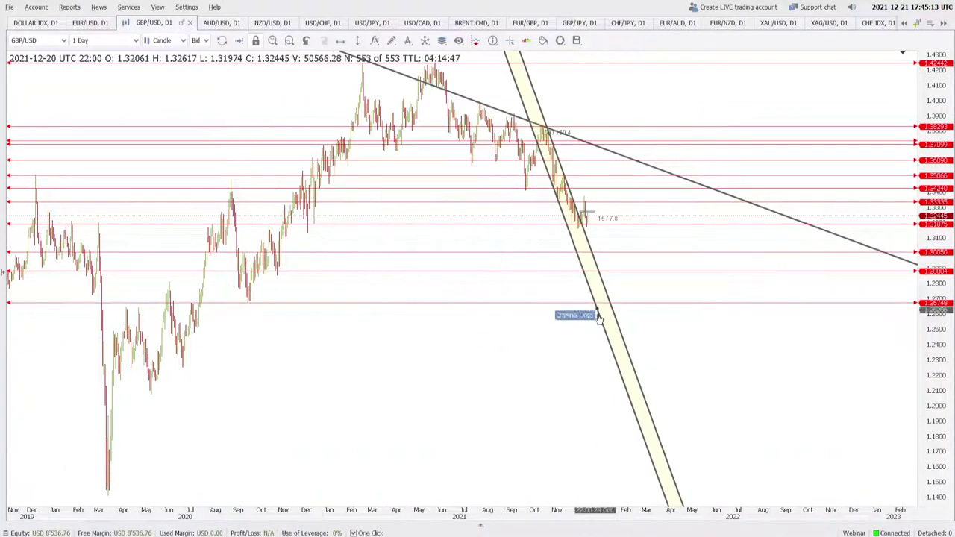
scroll(640, 389, "up", 2)
scroll(639, 390, "up", 4)
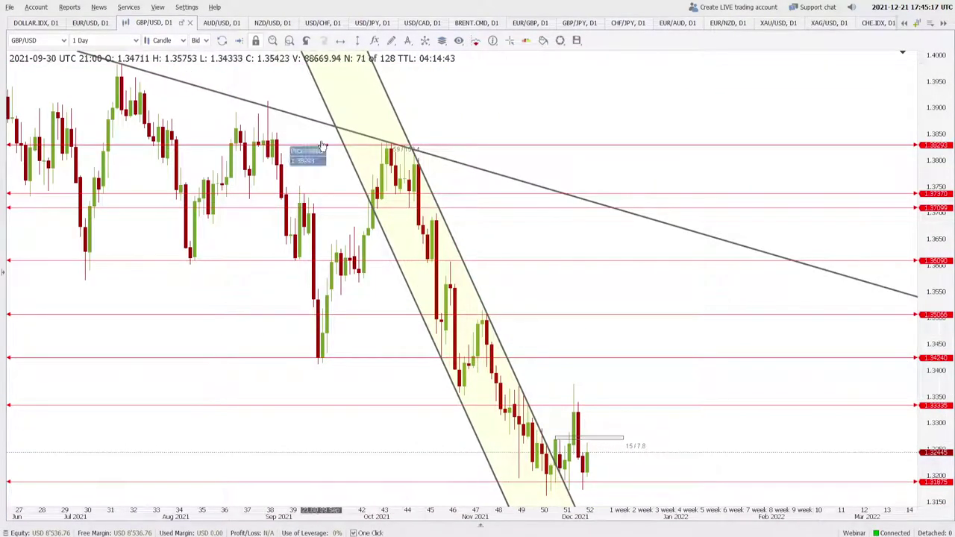
Step: Bring up the AUD/USD chart and zoom in on the recent decline and its Fibonacci levels
left_click(221, 24)
scroll(656, 292, "up", 3)
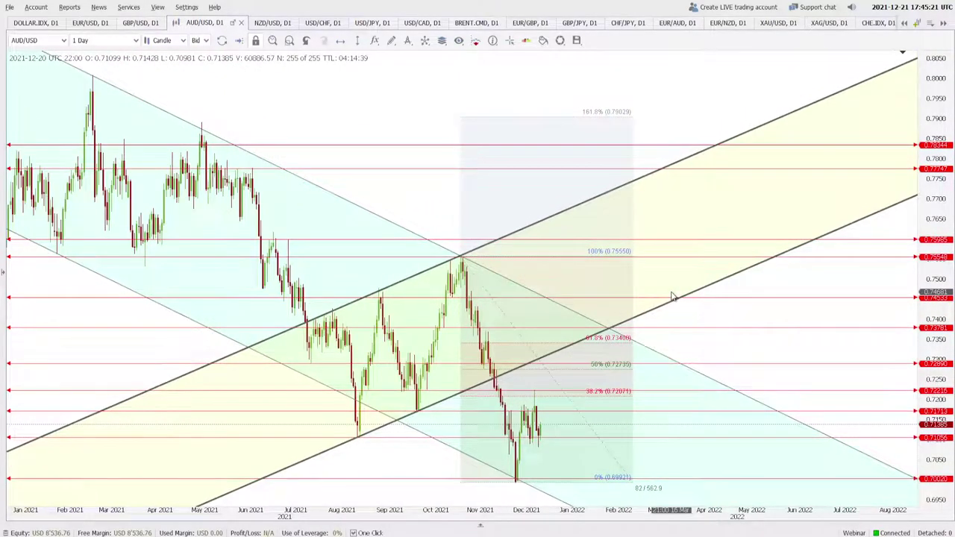
scroll(671, 296, "down", 4)
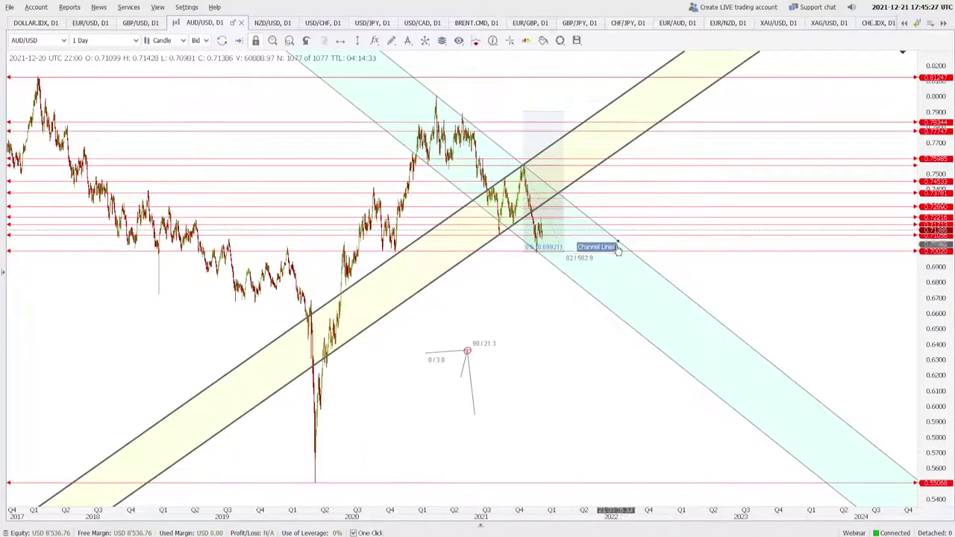
scroll(528, 294, "up", 3)
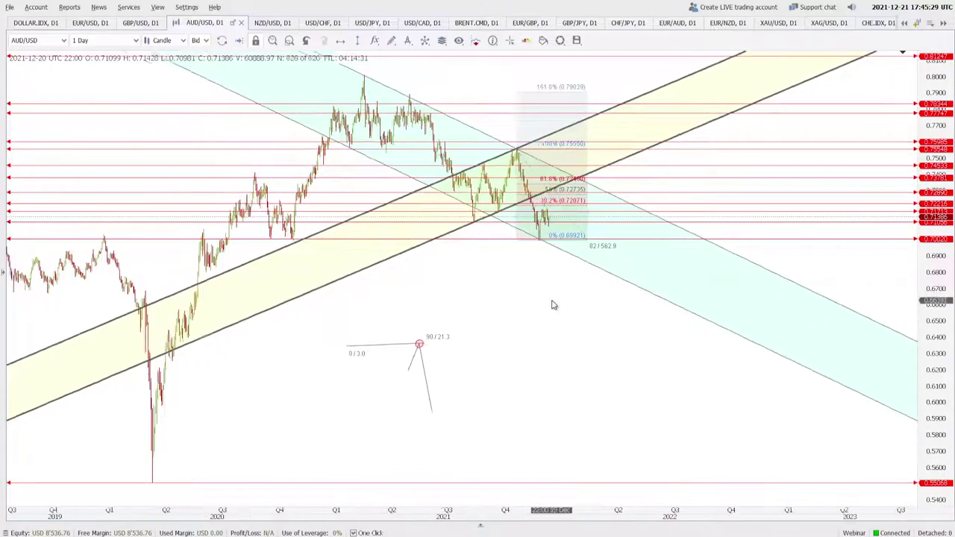
scroll(555, 306, "up", 6)
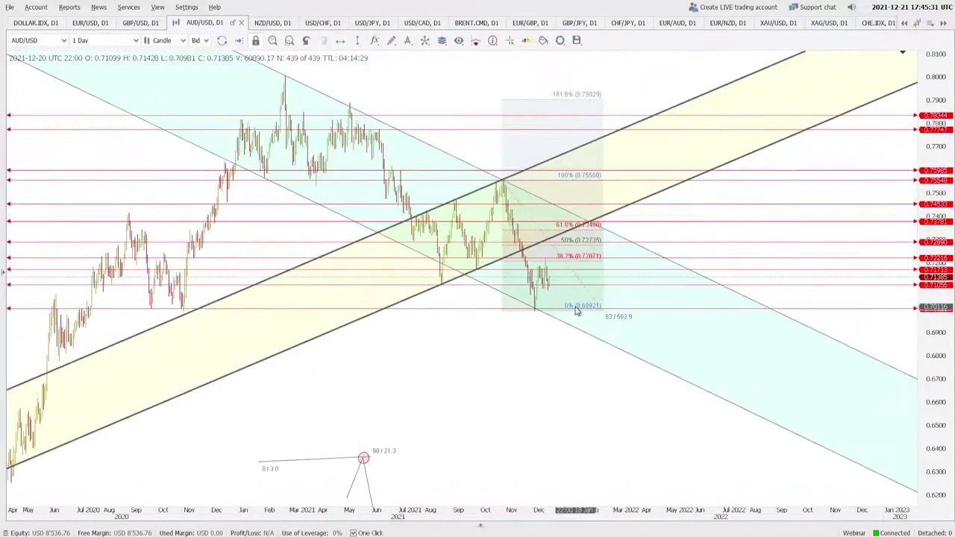
scroll(575, 312, "up", 4)
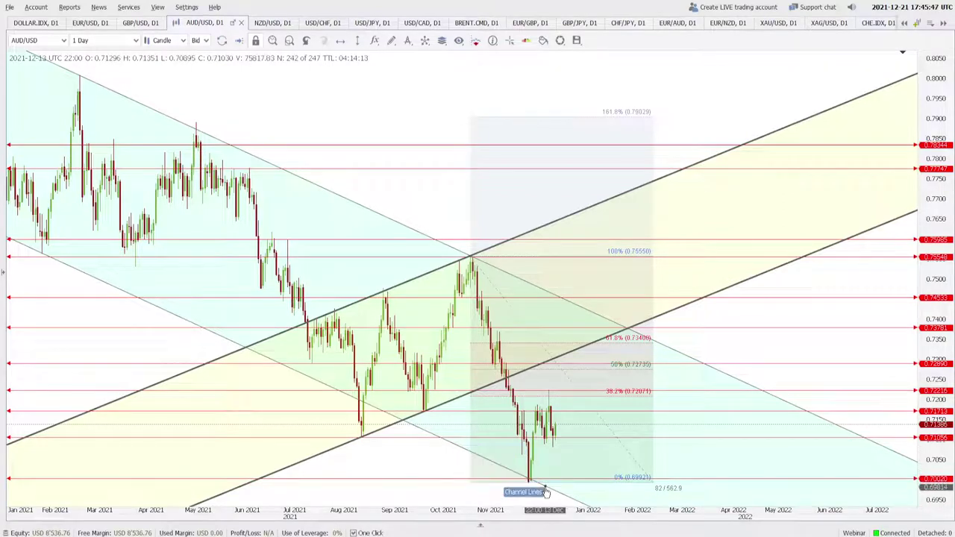
scroll(571, 491, "up", 2)
scroll(570, 491, "up", 3)
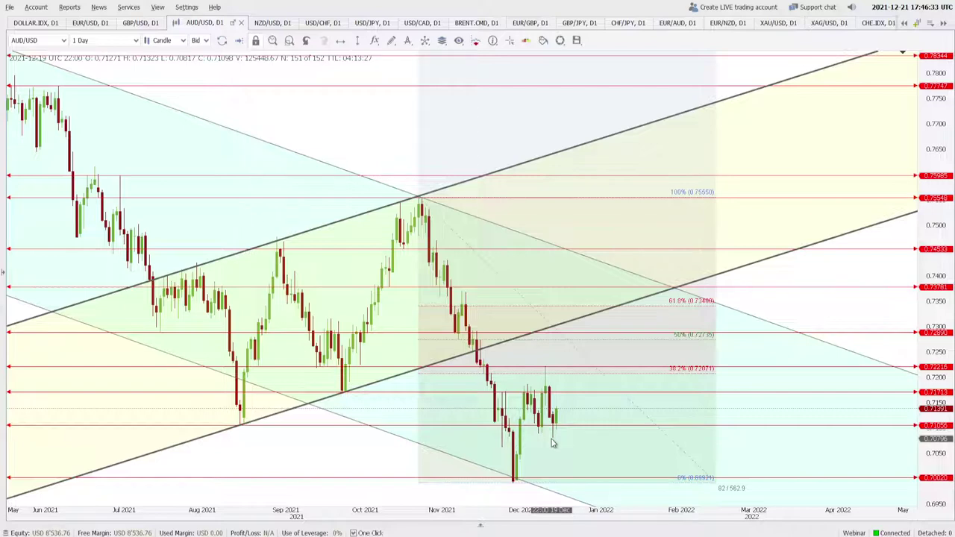
scroll(552, 443, "up", 5)
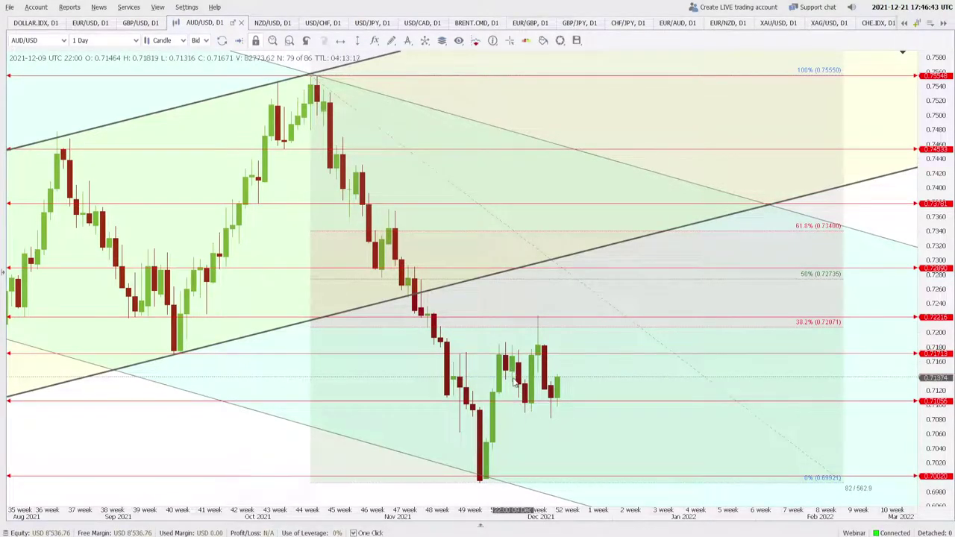
Step: Measure the AUD/USD drop from 0.7187 down to 0.7103, about 84.5 points over two periods
left_click(509, 40)
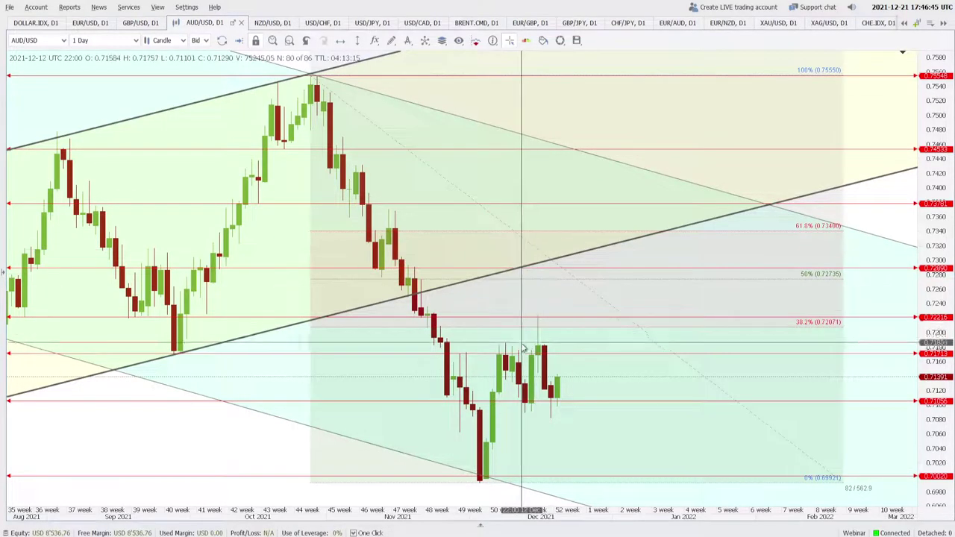
mouse_move(518, 345)
left_mouse_down()
mouse_move(537, 419)
mouse_move(556, 323)
mouse_move(577, 420)
left_mouse_up()
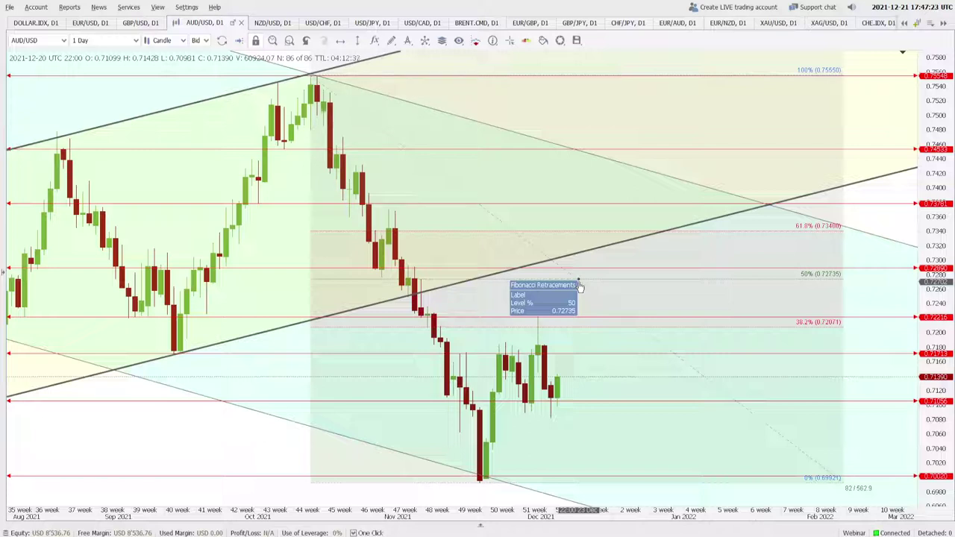
Step: Draw a Channel Lines channel rising from the December low, setting its direction and width
left_click(391, 42)
left_click(422, 91)
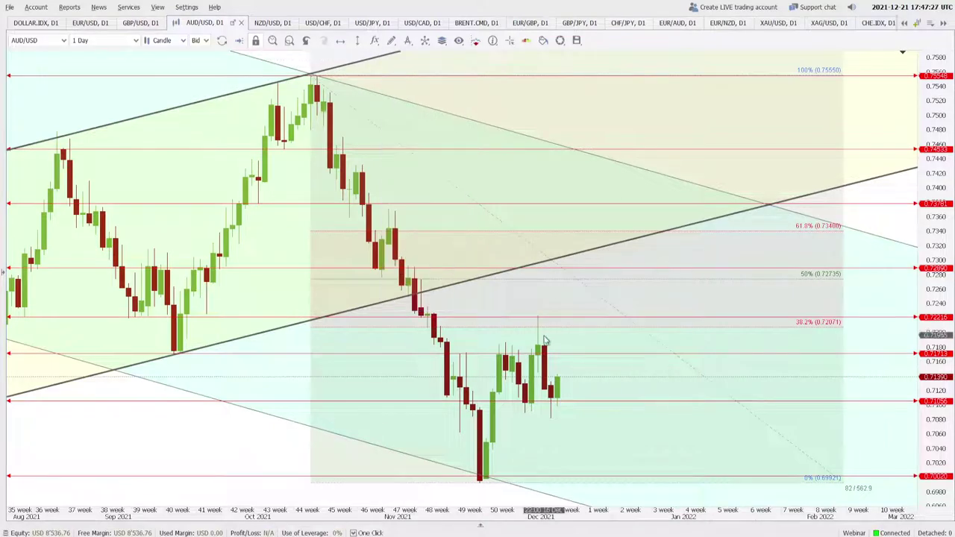
left_click(481, 481)
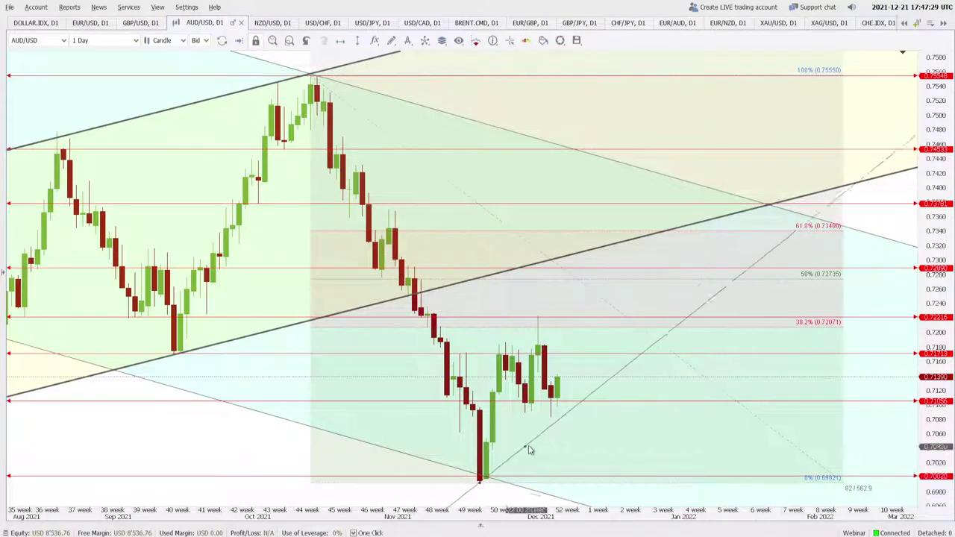
left_click(549, 417)
left_click(505, 345)
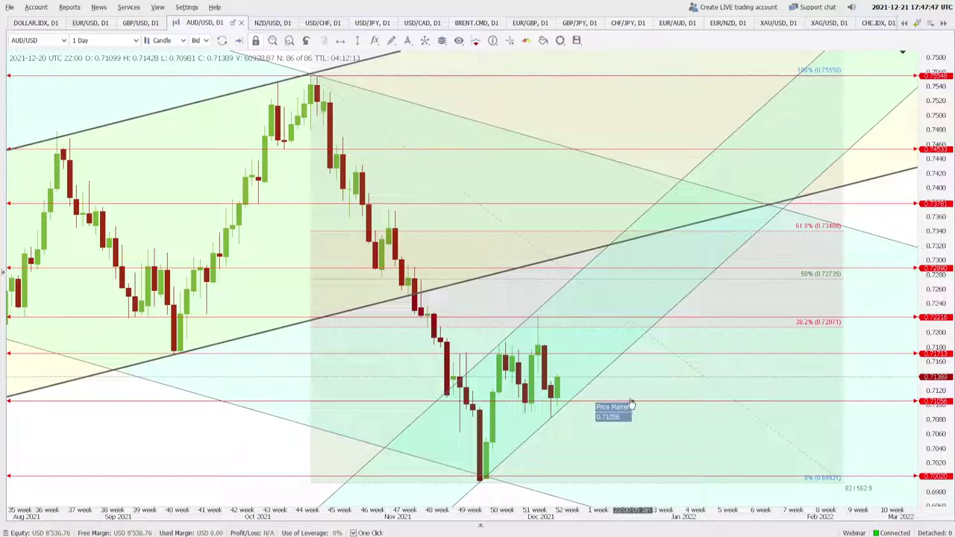
scroll(689, 387, "down", 1)
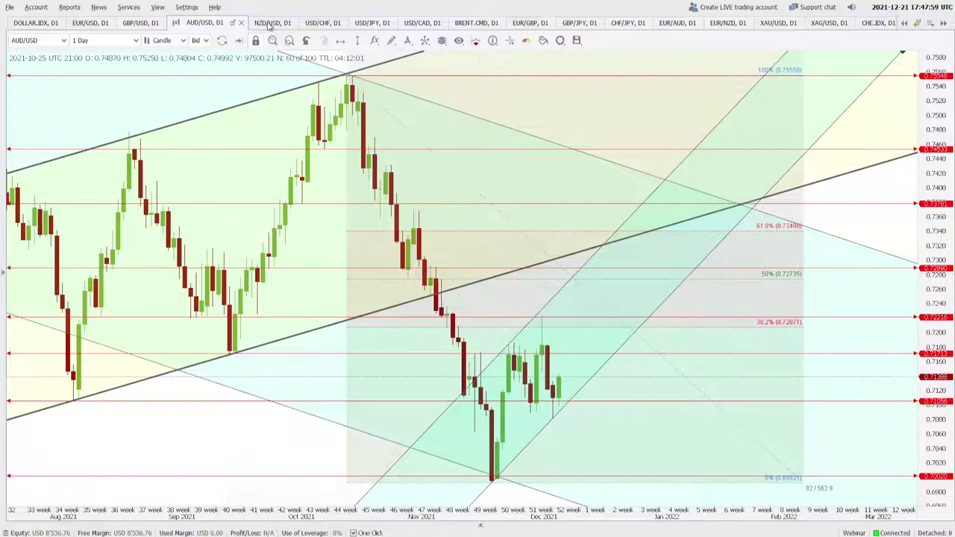
Step: On NZD/USD, zoom out and delete the red descending channel and the rising light-blue channel
left_click(271, 23)
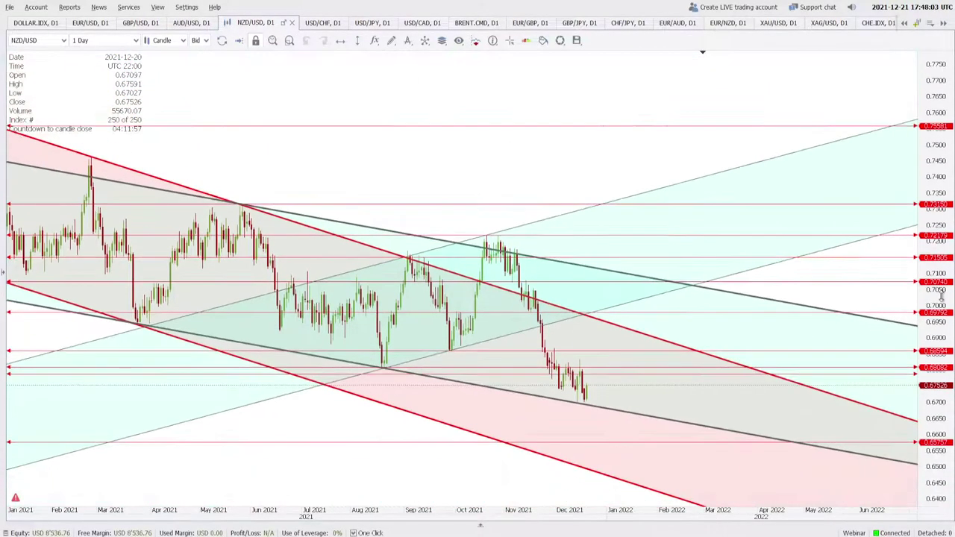
scroll(578, 409, "down", 2)
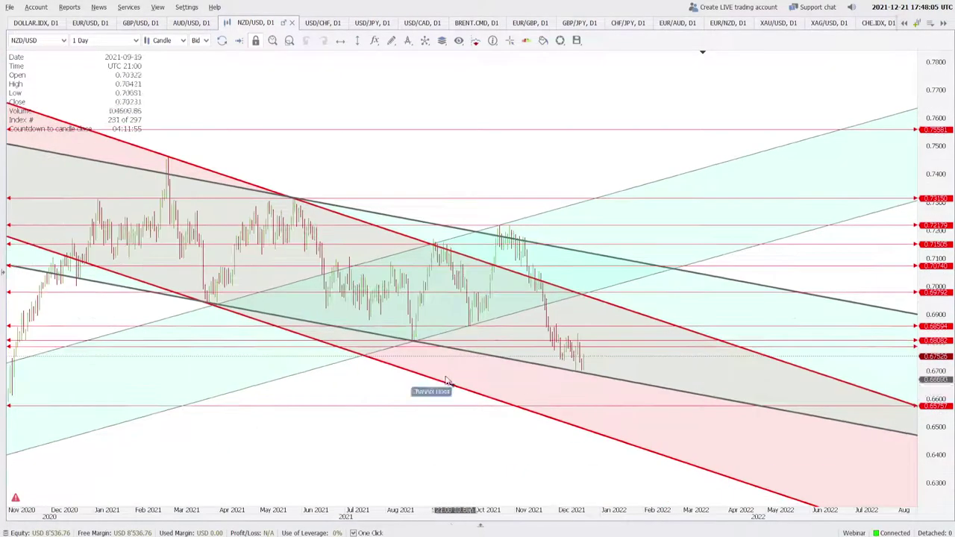
scroll(483, 356, "down", 3)
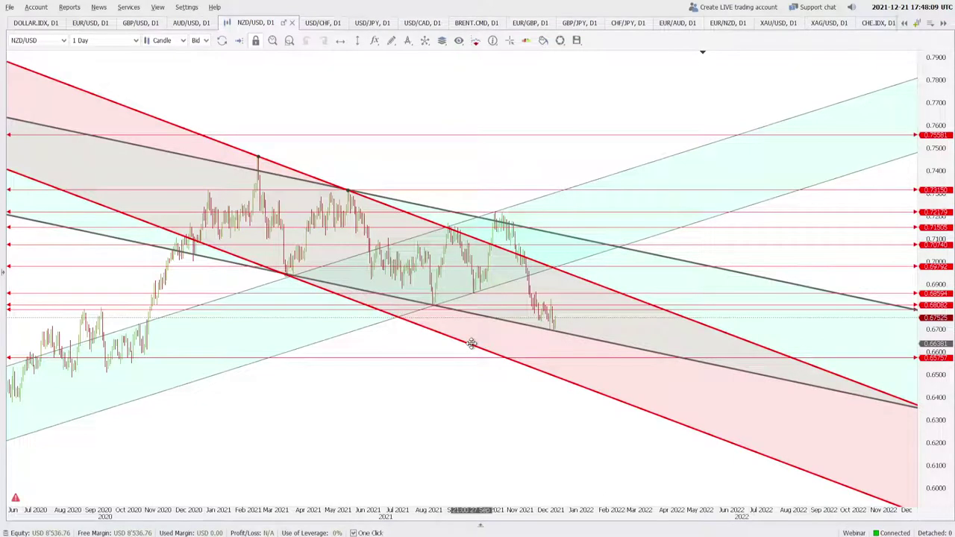
key("Delete")
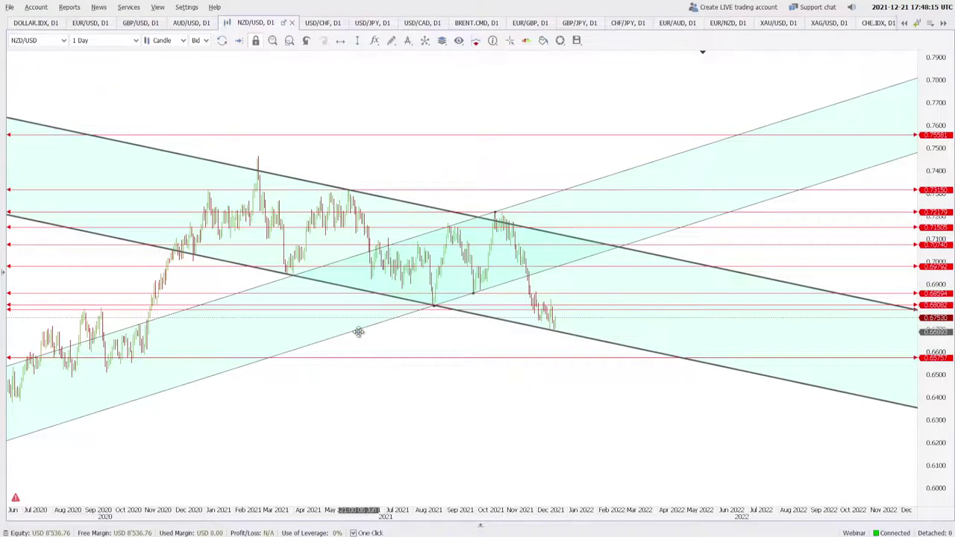
key("Delete")
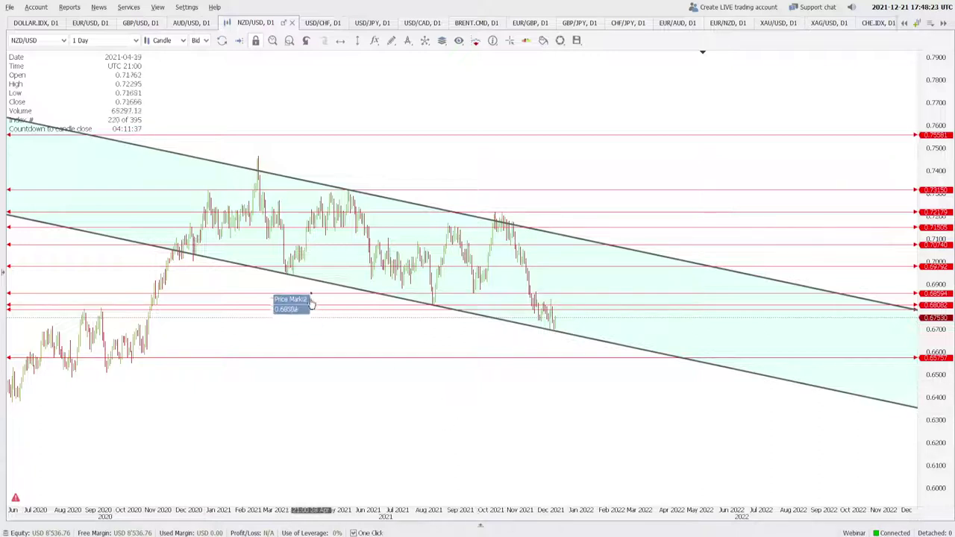
Step: Zoom the NZD/USD chart around the latest candles near 0.67545 at the channel's lower edge
scroll(582, 361, "up", 3)
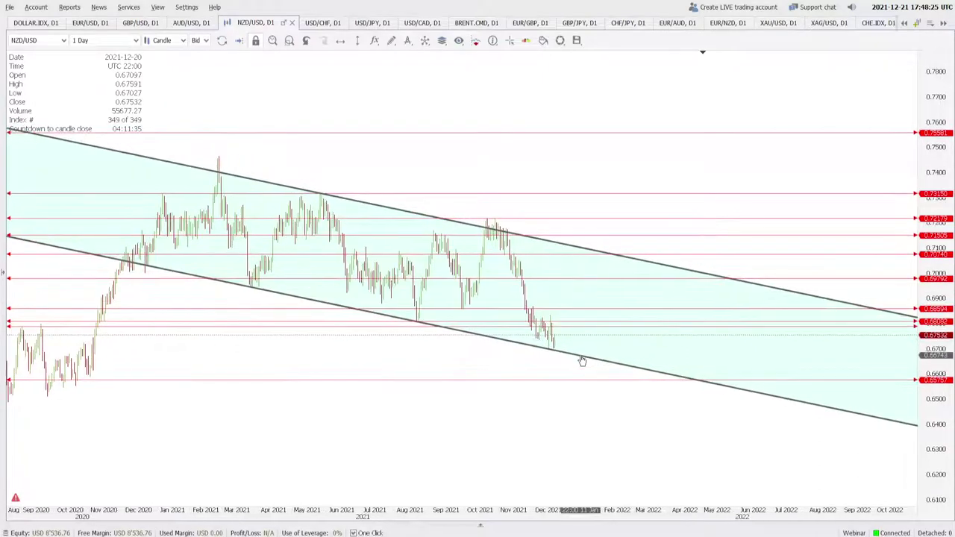
scroll(584, 417, "up", 1)
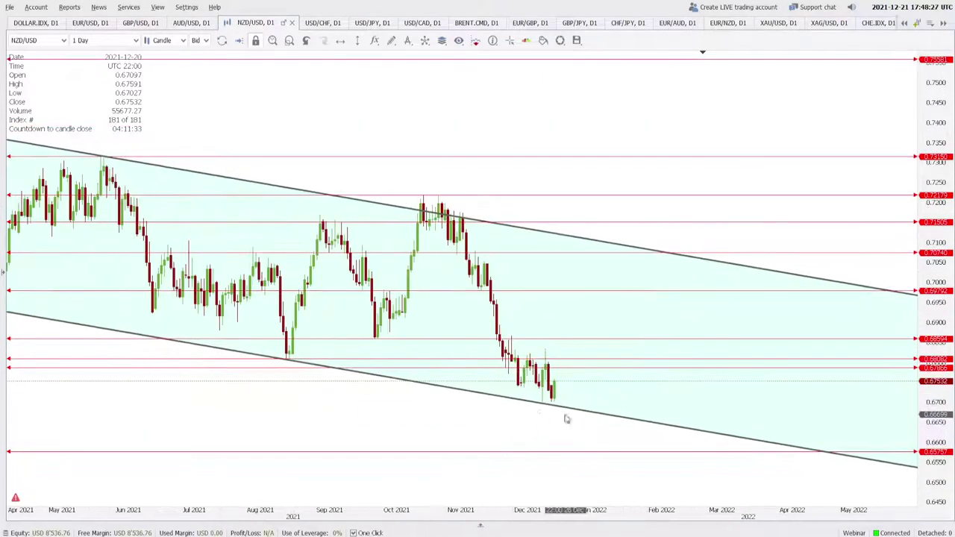
scroll(556, 409, "up", 4)
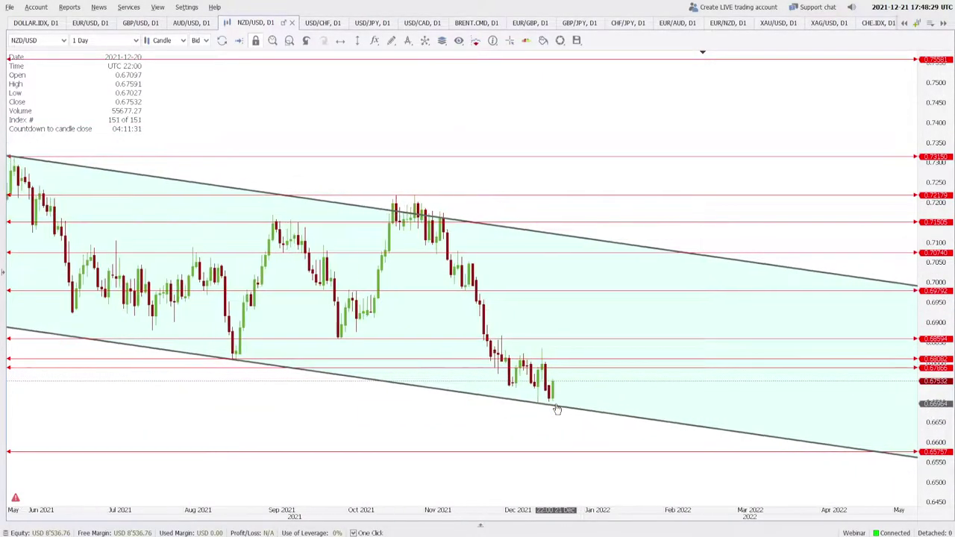
scroll(556, 409, "up", 1)
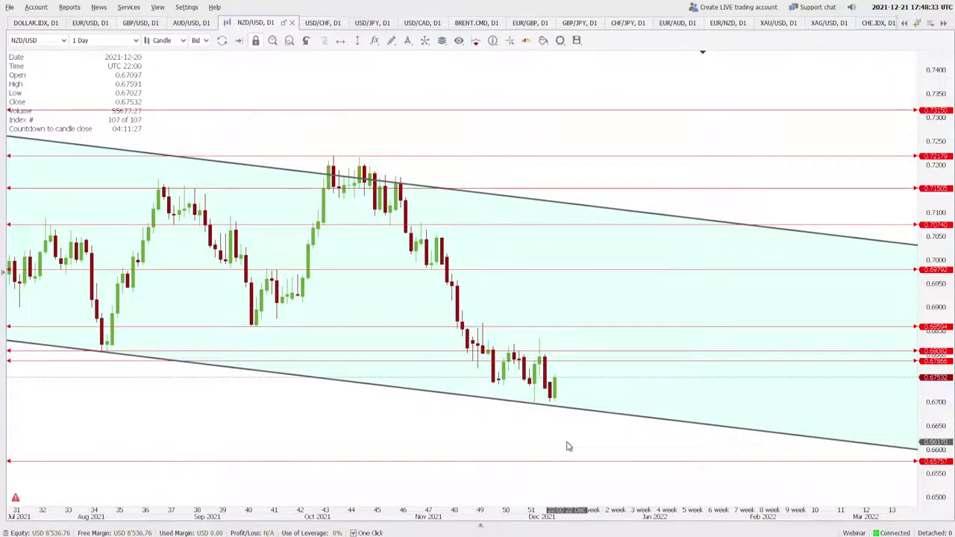
scroll(537, 418, "down", 2)
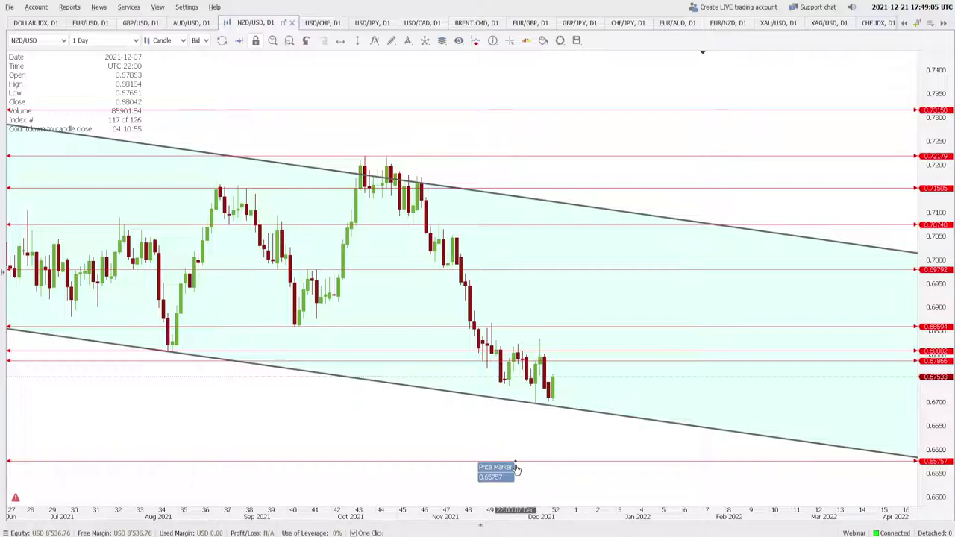
scroll(516, 469, "down", 4)
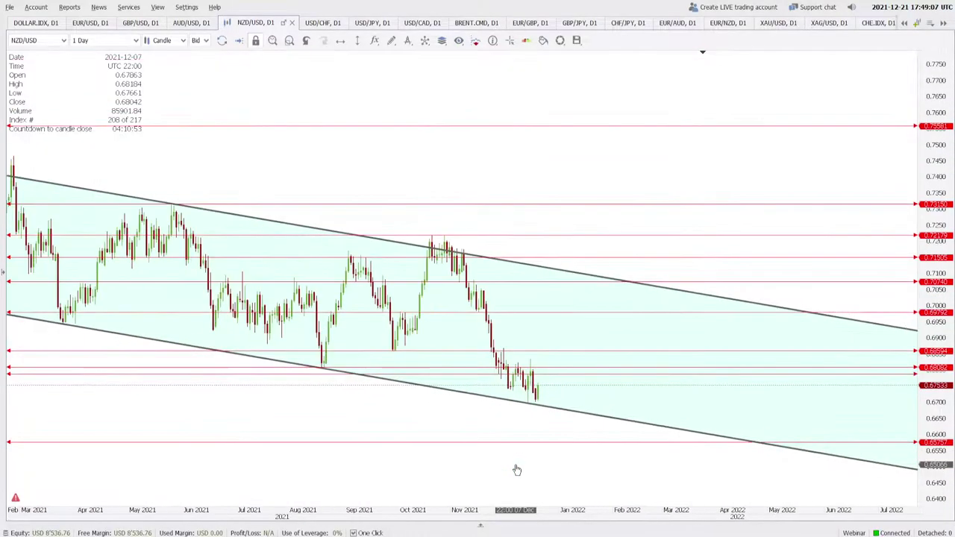
scroll(516, 469, "down", 2)
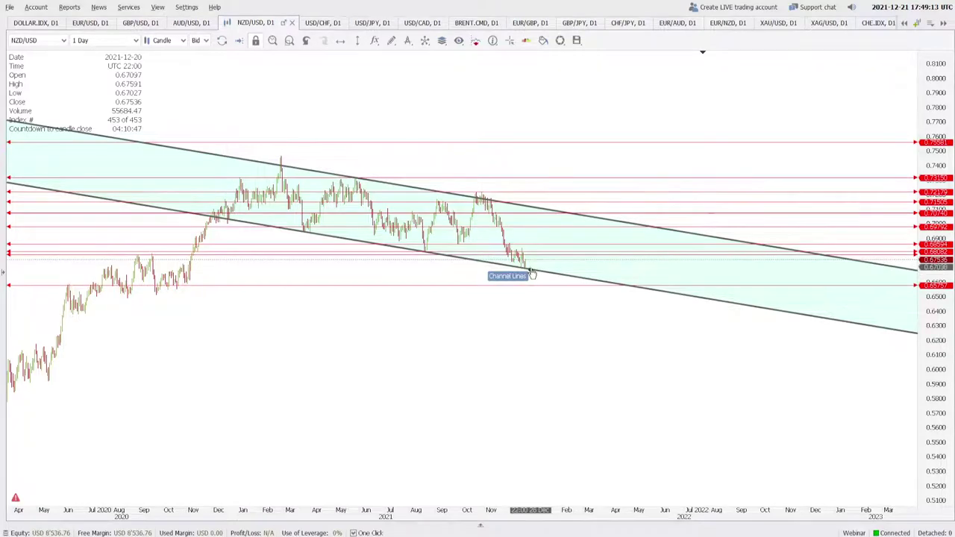
scroll(536, 284, "up", 1)
scroll(537, 283, "up", 4)
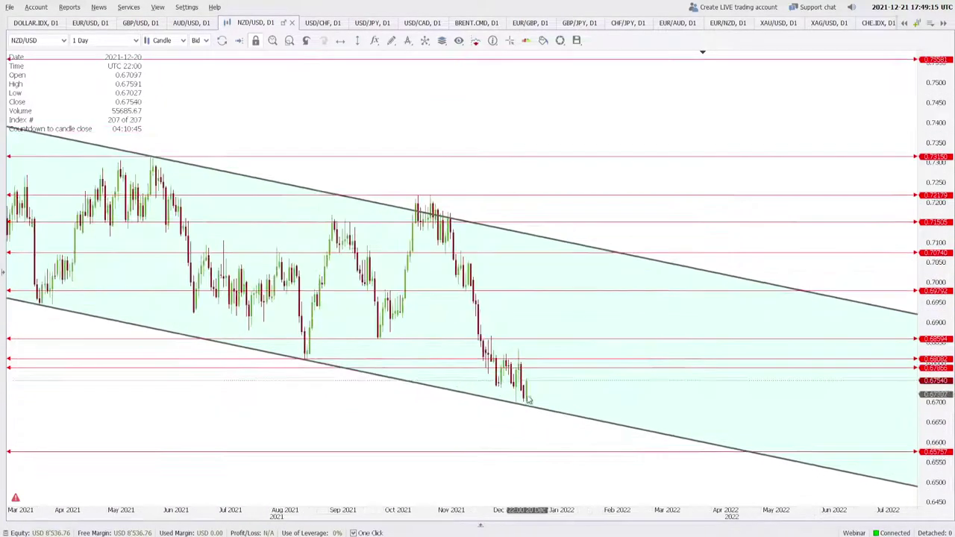
scroll(526, 407, "up", 3)
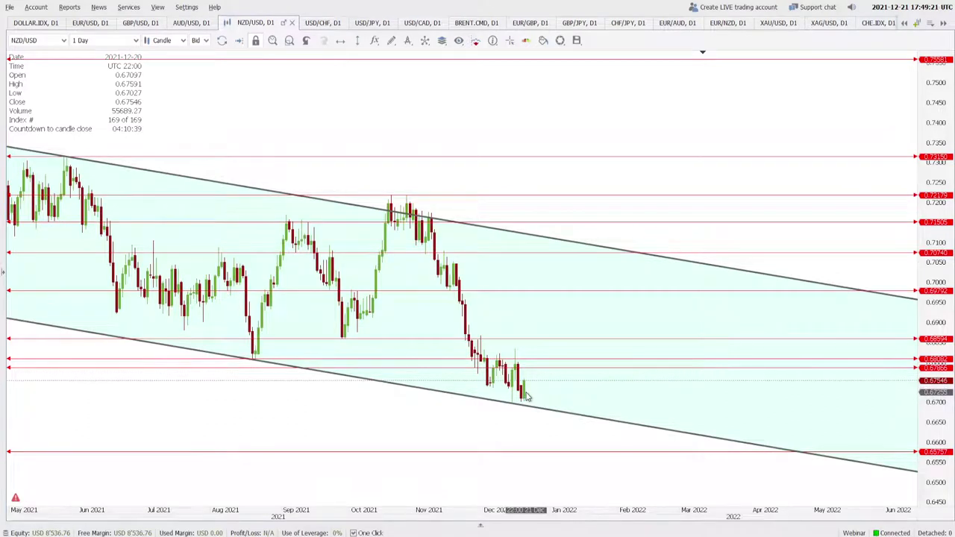
scroll(526, 396, "up", 1)
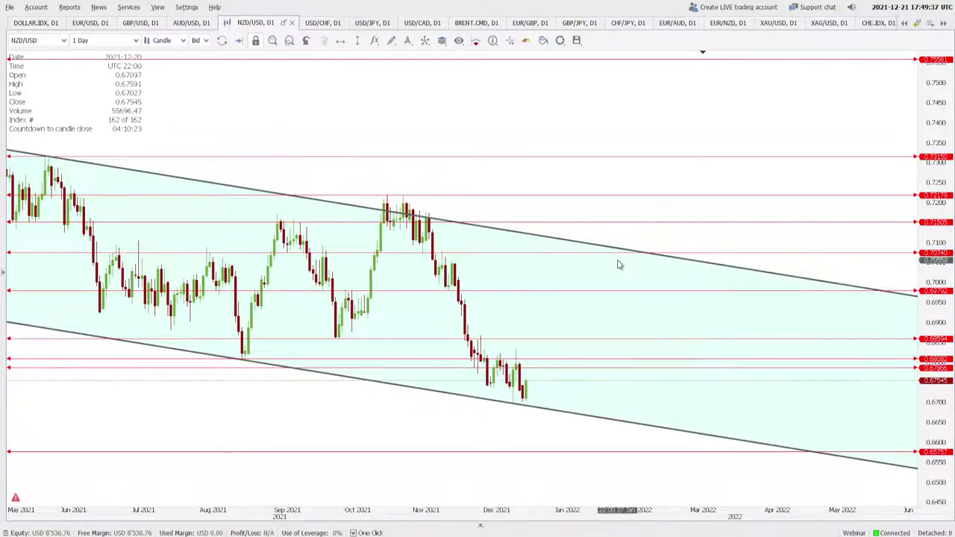
Step: Switch to the USD/CHF daily chart, with price near 0.9251 inside the shaded triangle
left_click(322, 22)
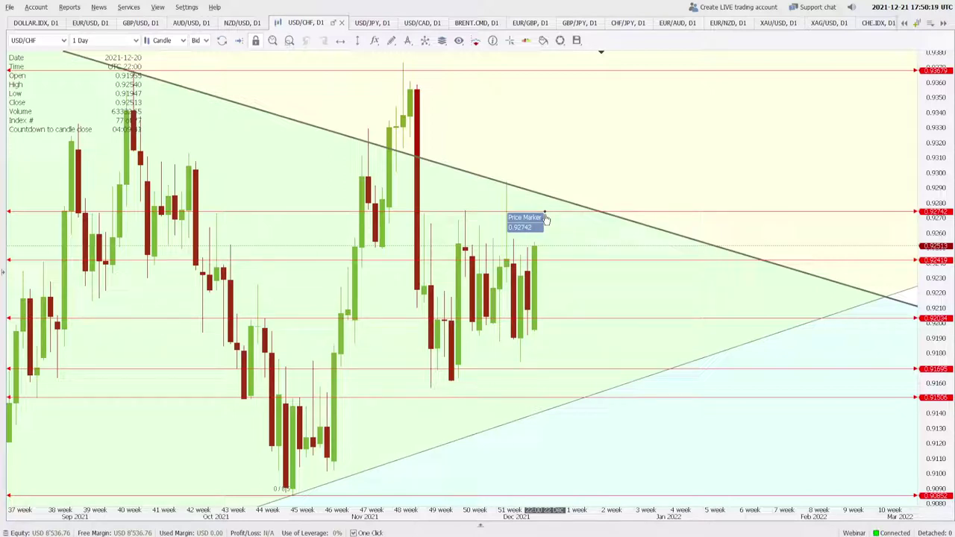
Step: Switch to the USD/JPY daily chart and zoom out to see price near 114.18
left_click(365, 23)
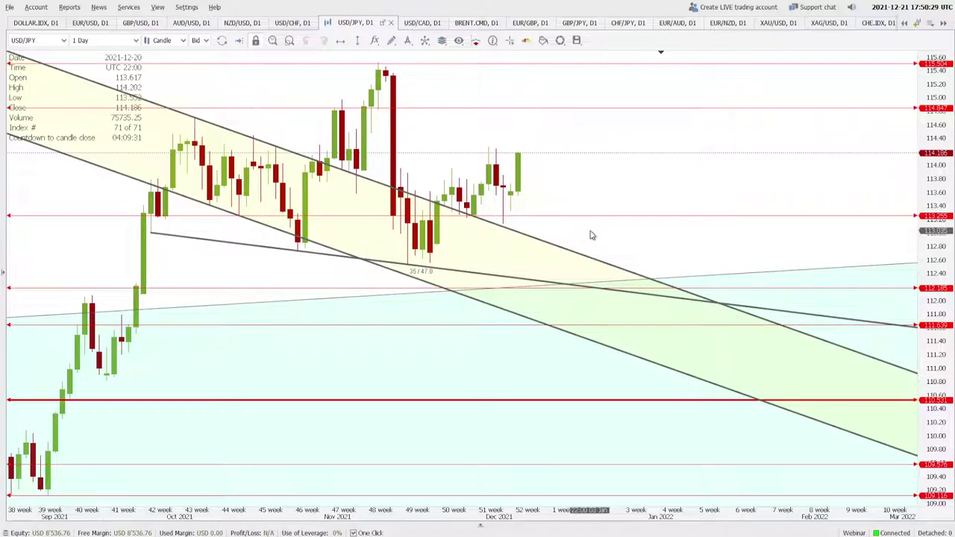
scroll(589, 235, "down", 5)
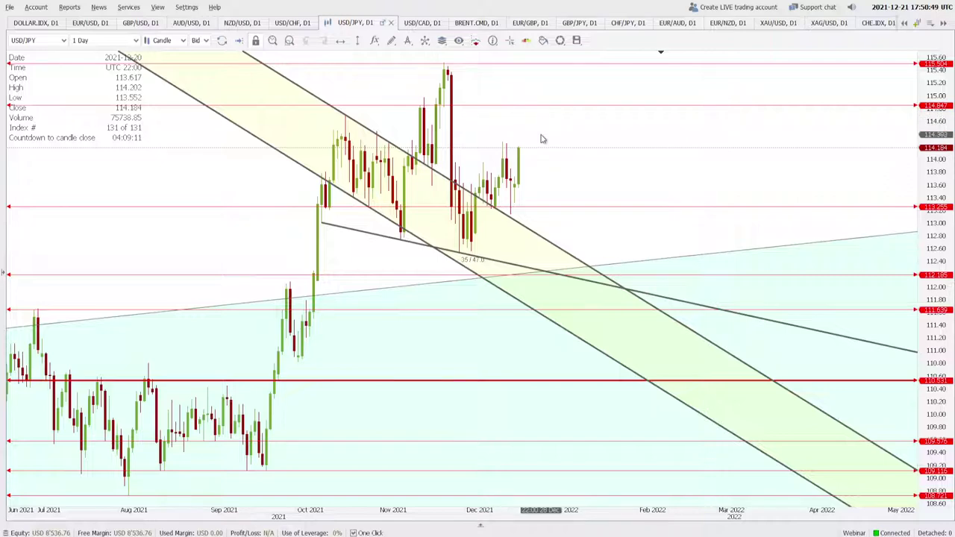
scroll(542, 138, "down", 2)
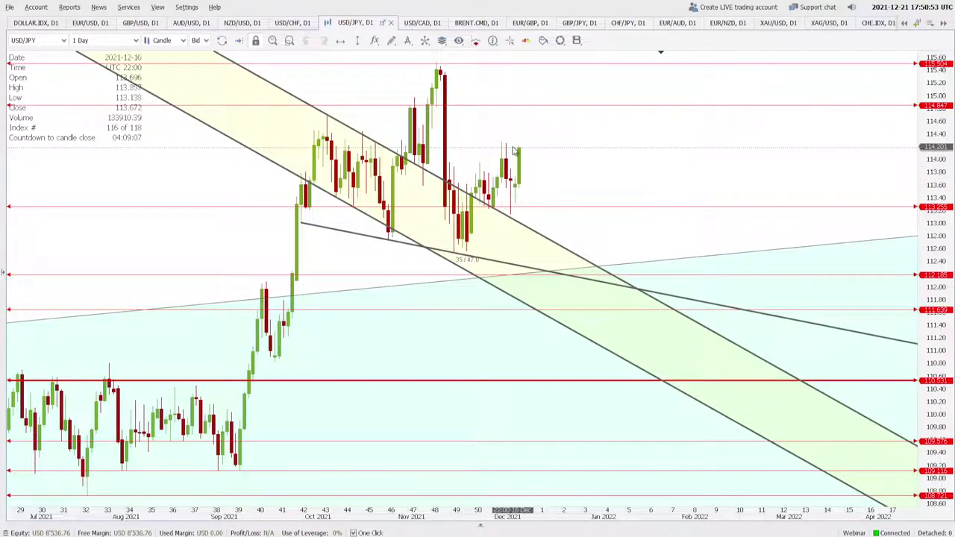
Step: Switch to USD/CAD, pan back and zoom out to review its long-term history
left_click(422, 23)
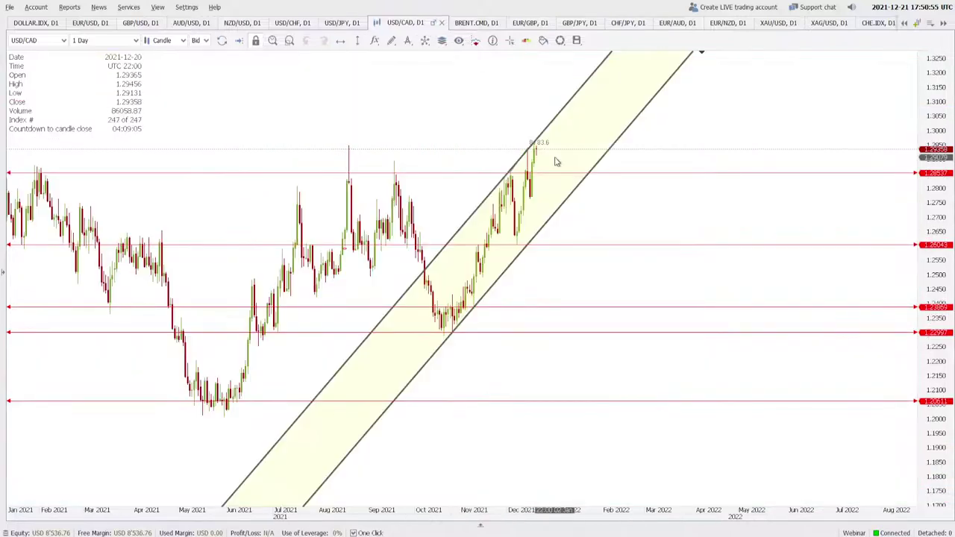
scroll(624, 236, "up", 3)
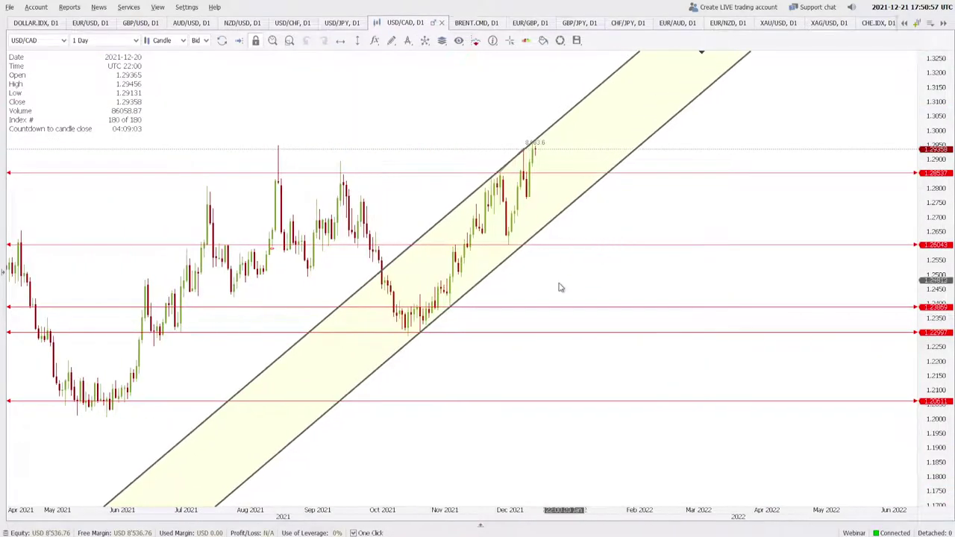
left_click_drag(616, 216, 716, 249)
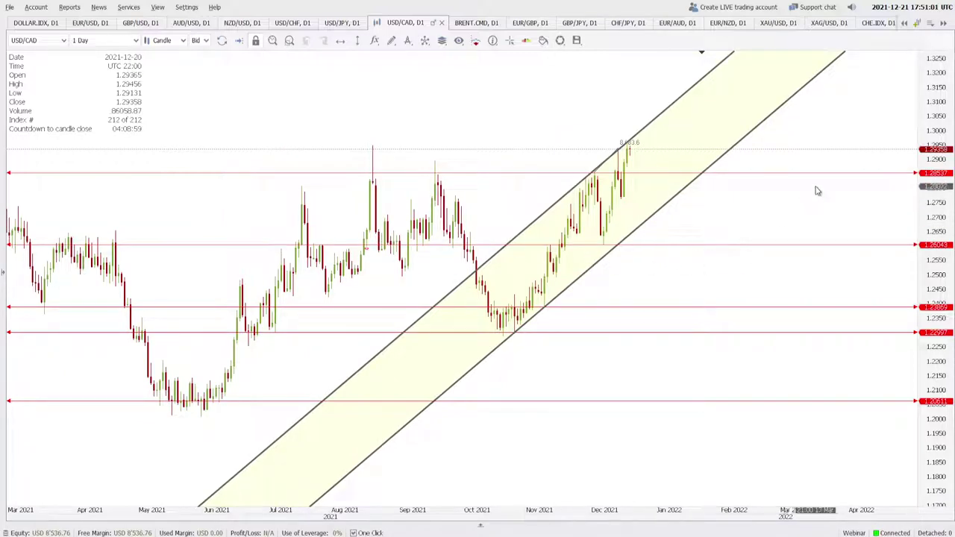
scroll(812, 227, "down", 5)
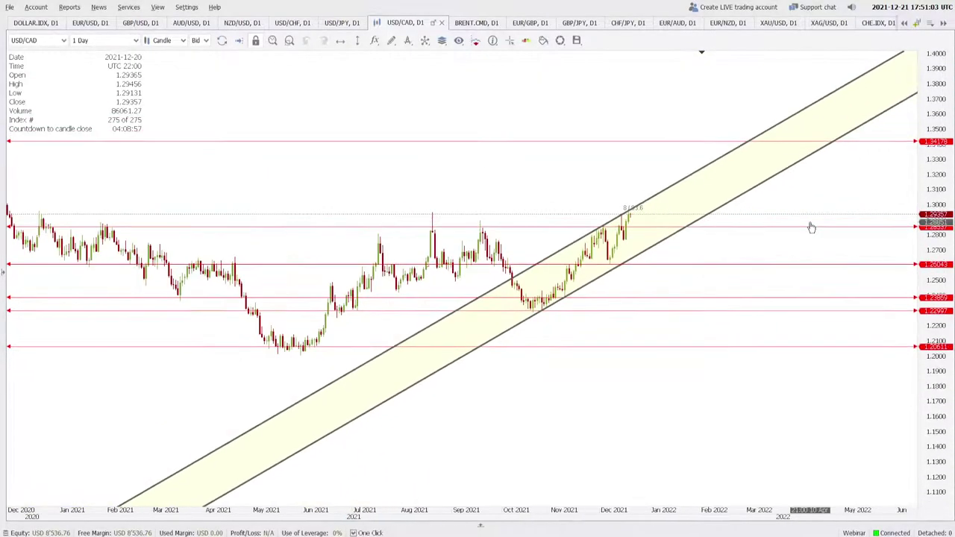
scroll(811, 228, "down", 6)
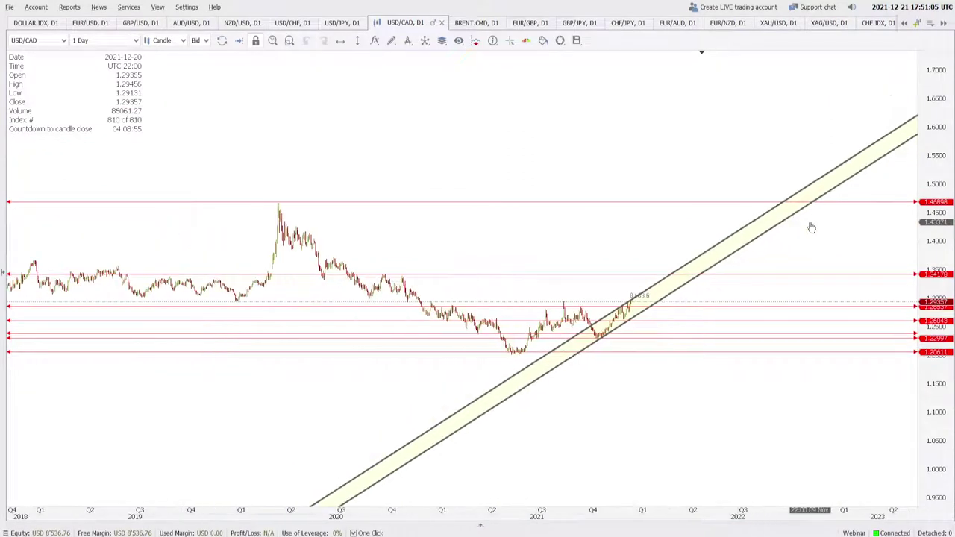
scroll(811, 228, "down", 4)
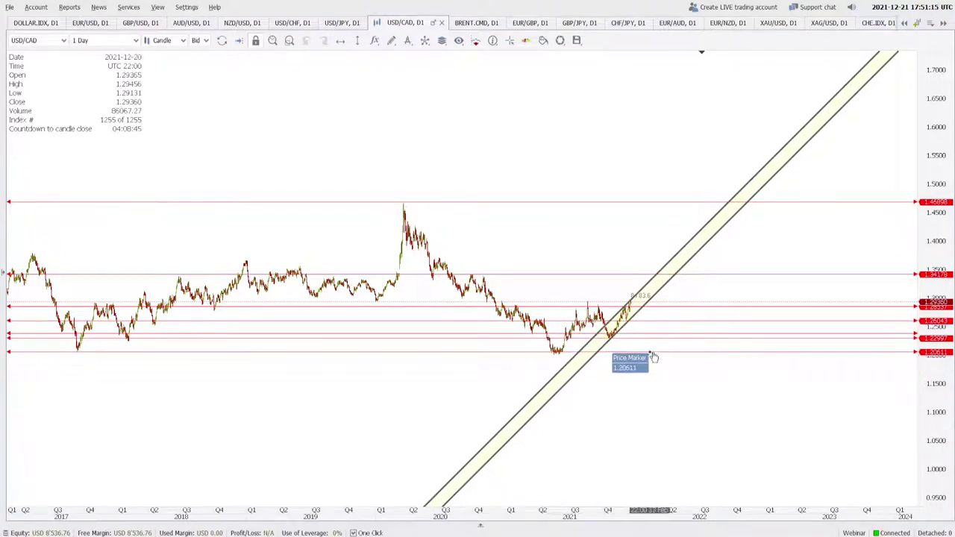
Step: Zoom back in and stretch the price scale to enlarge the recent USD/CAD candles
scroll(658, 361, "up", 4)
scroll(657, 361, "up", 2)
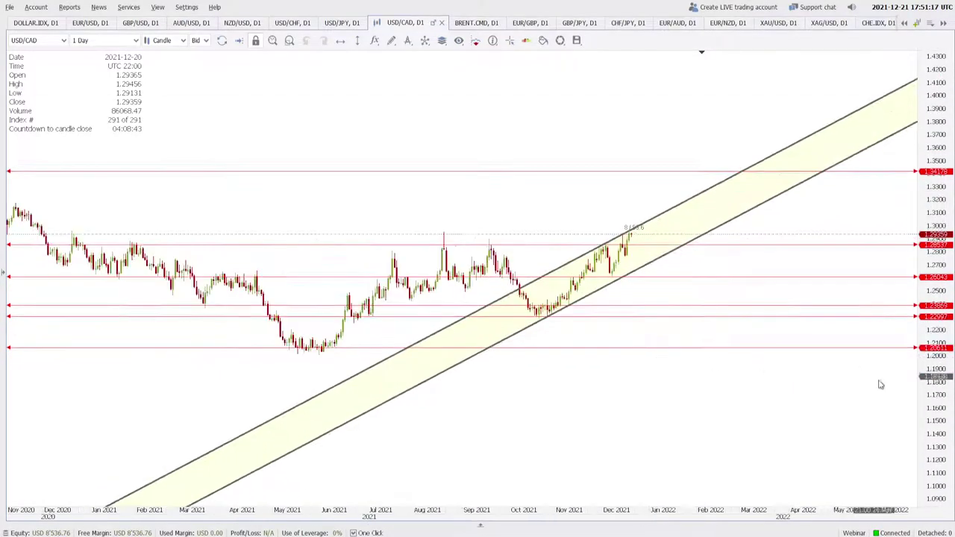
left_click_drag(927, 408, 746, 315)
scroll(734, 313, "up", 1)
scroll(734, 313, "up", 1)
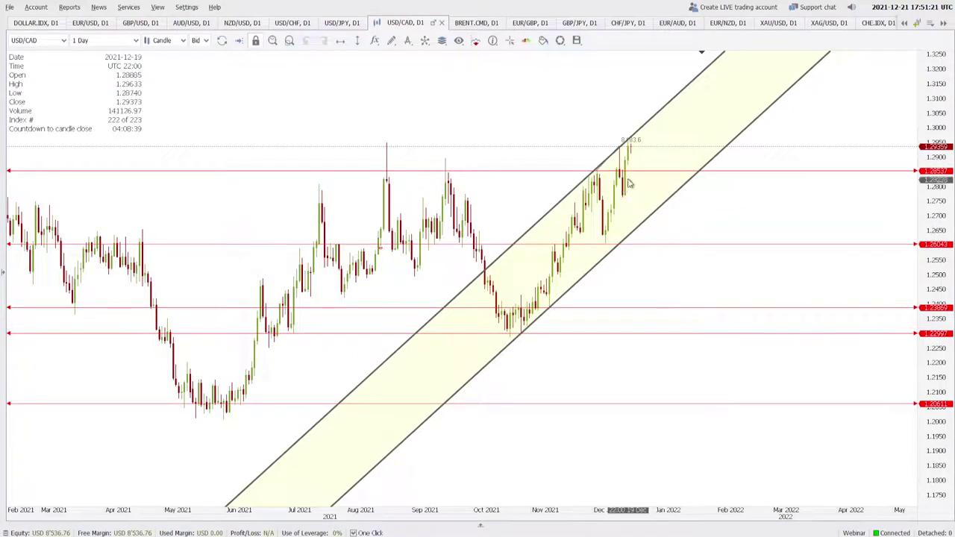
Step: Switch USD/CAD to 1 Week candles, zoom in, then return to 1 Day candles
left_click(103, 40)
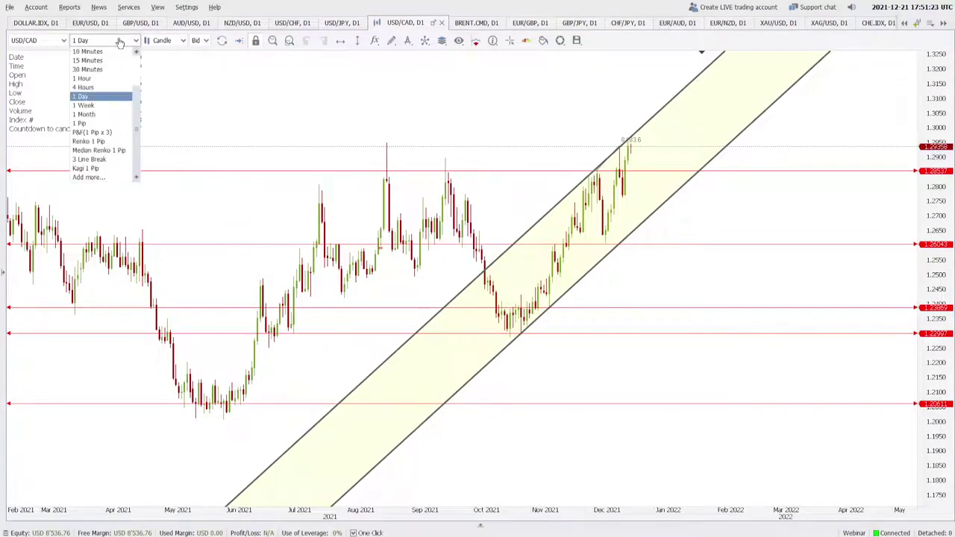
left_click(98, 106)
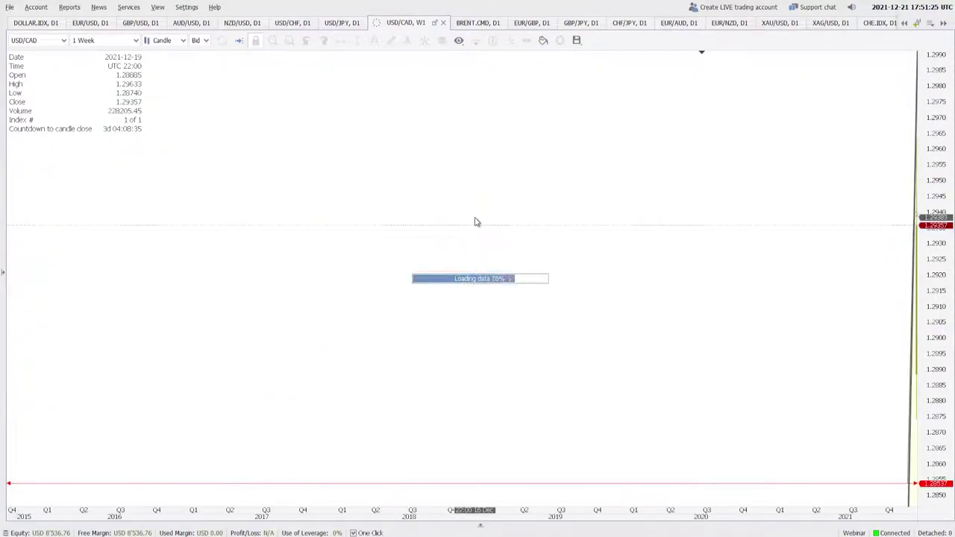
scroll(833, 212, "up", 5)
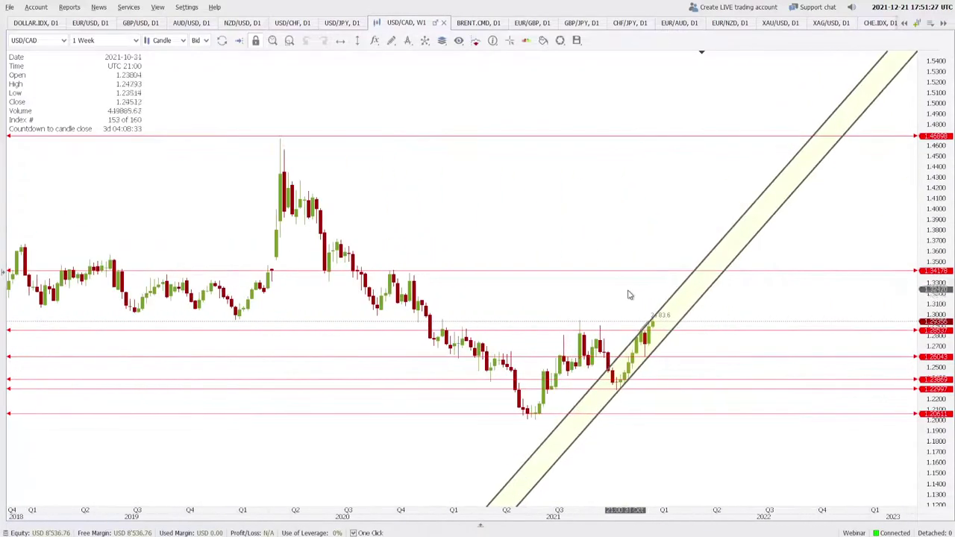
scroll(776, 362, "up", 2)
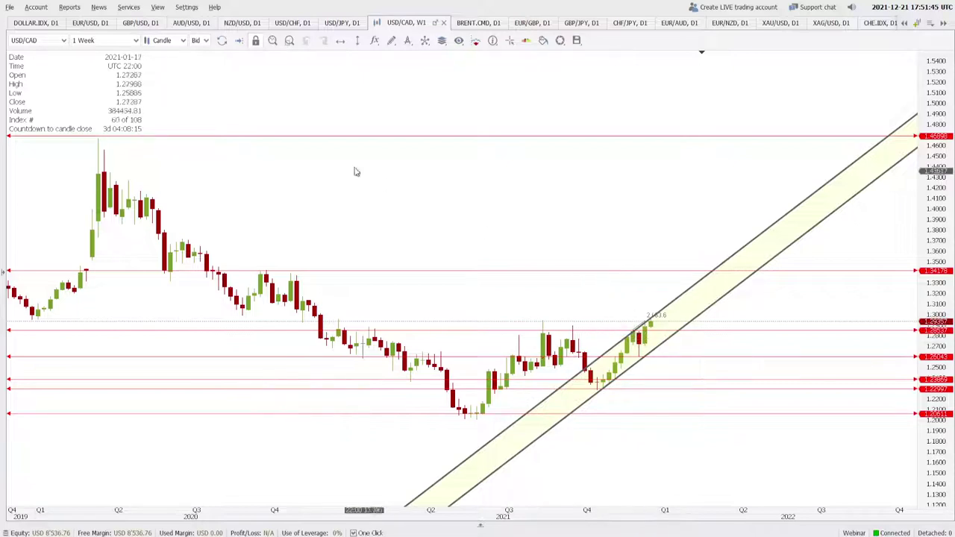
left_click(104, 41)
left_click(109, 98)
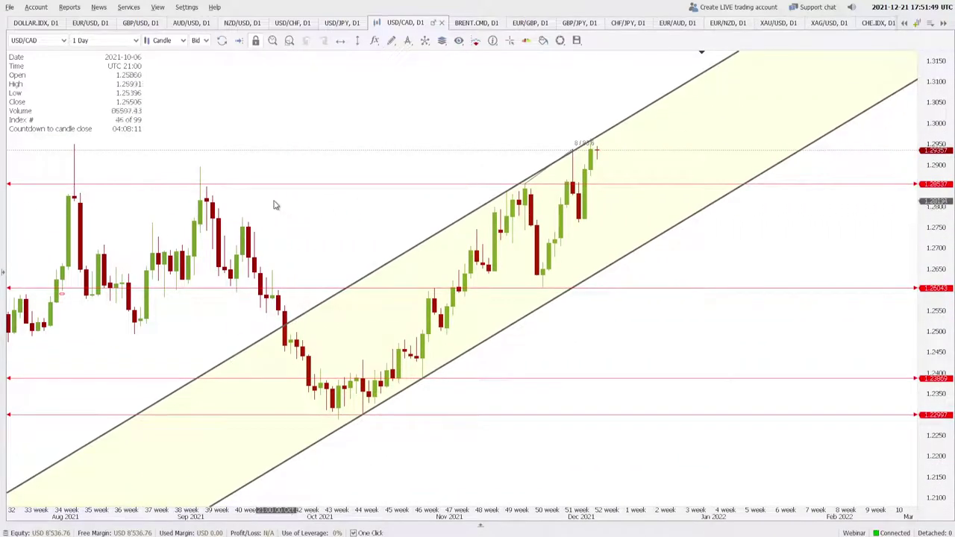
Step: Switch USD/CAD to 4 Hours candles and pan to the most recent ones
left_click(104, 41)
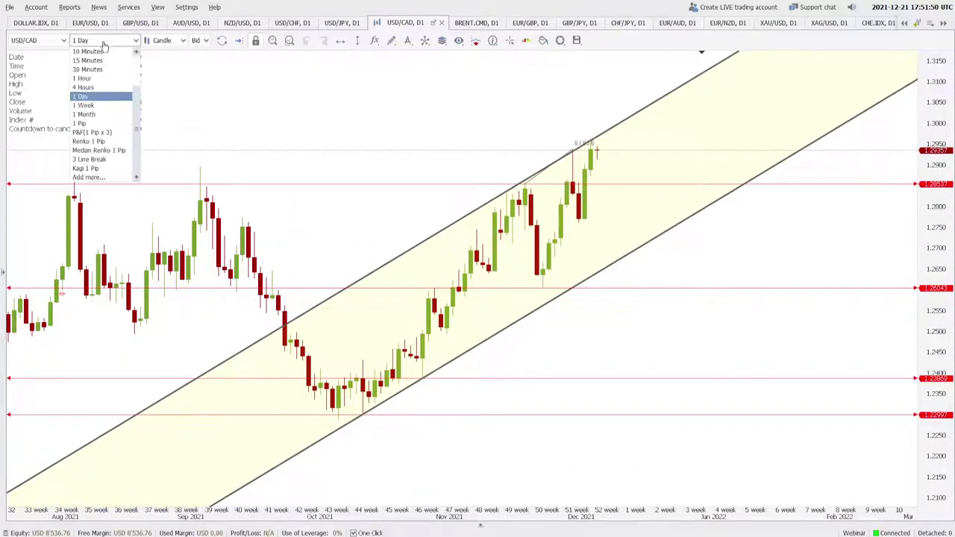
left_click(84, 87)
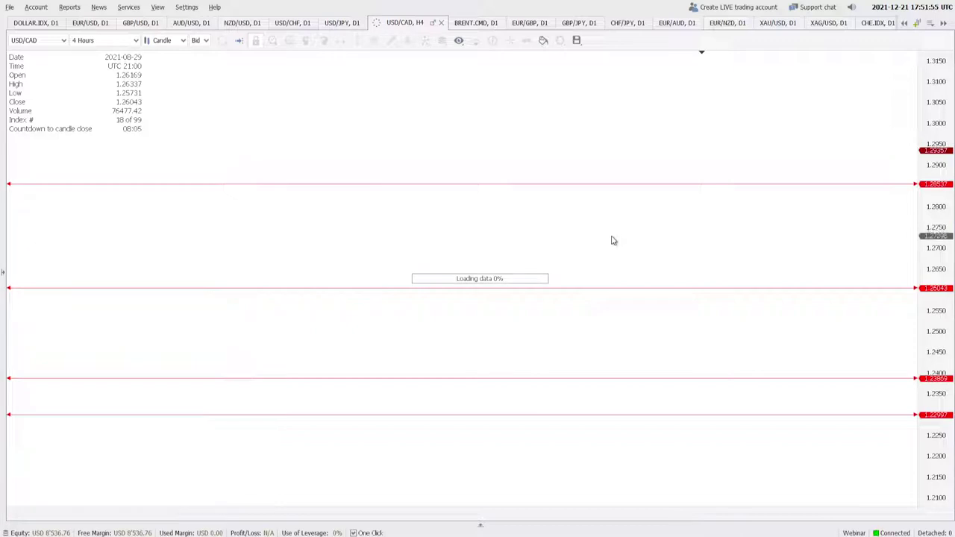
left_click_drag(641, 239, 188, 241)
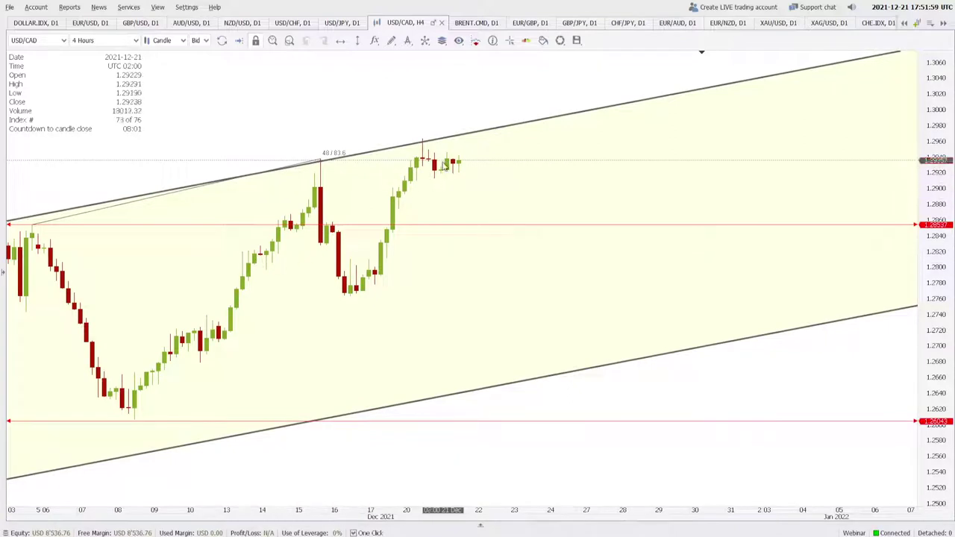
Step: Draw a trial channel from the mid-December peak, then remove it again
left_click(391, 40)
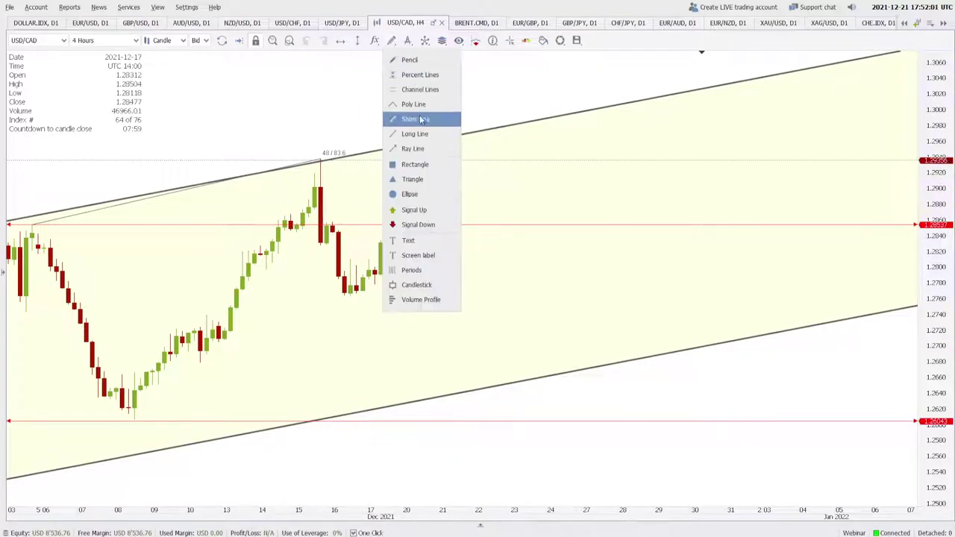
left_click(422, 90)
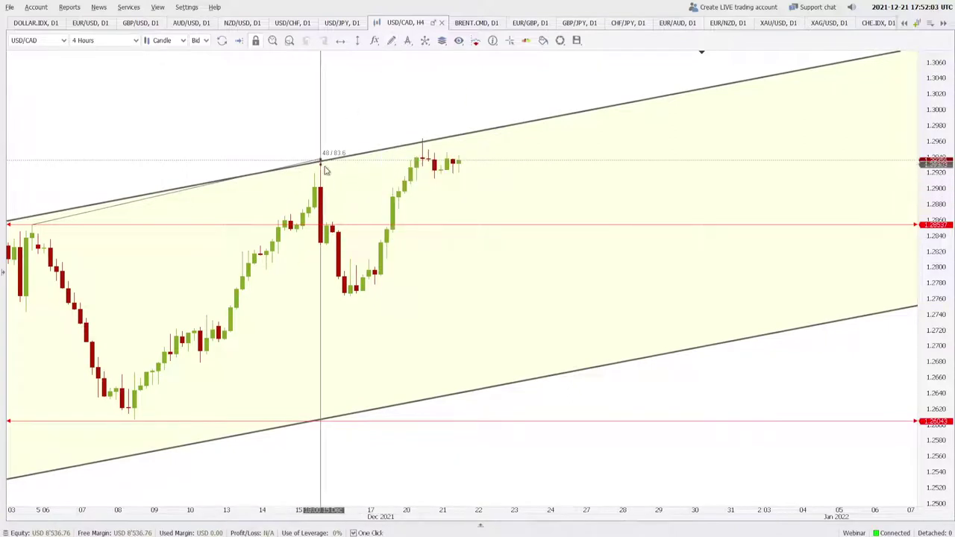
left_click(325, 170)
left_click(345, 272)
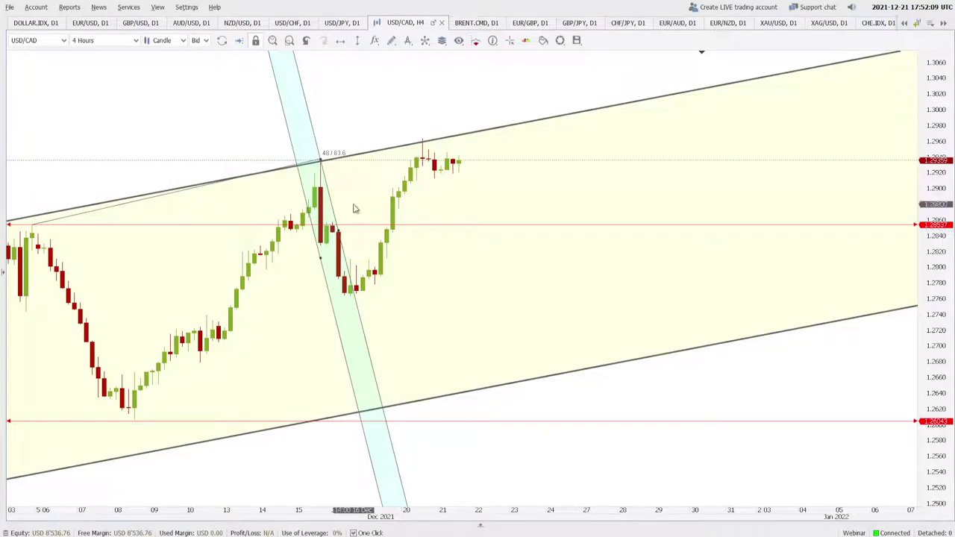
key("Escape")
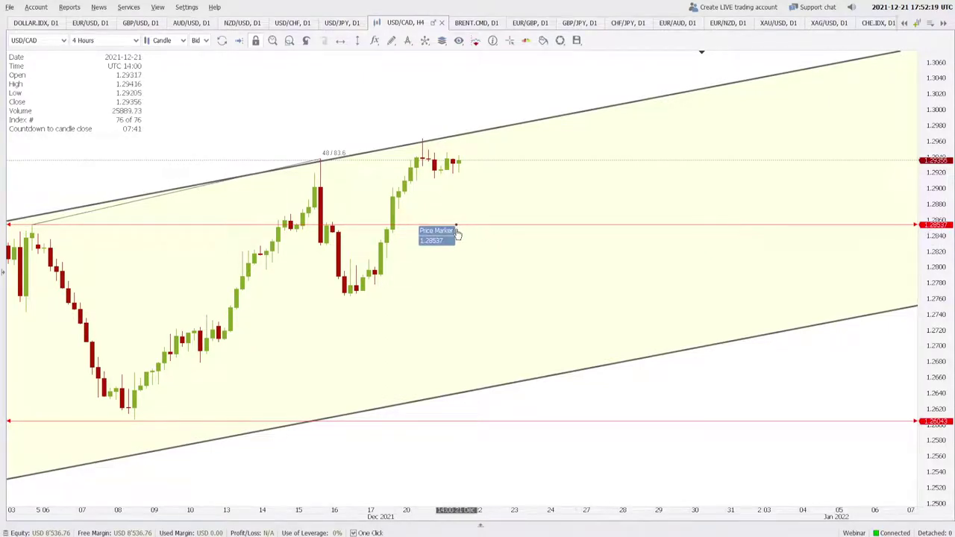
left_click(113, 42)
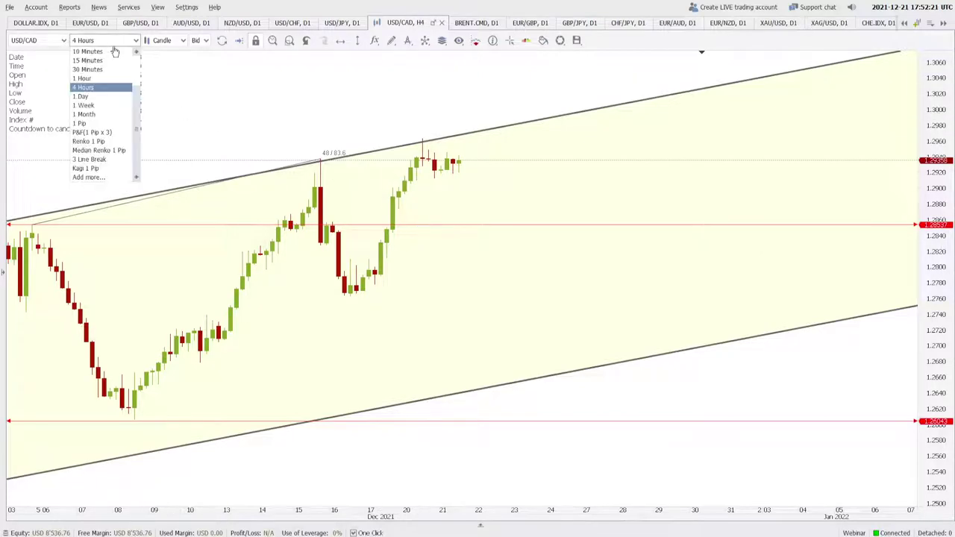
Step: Put USD/CAD back on 1 Day candles, pan for future space and compress the price scale
left_click(106, 98)
left_click_drag(842, 279, 598, 283)
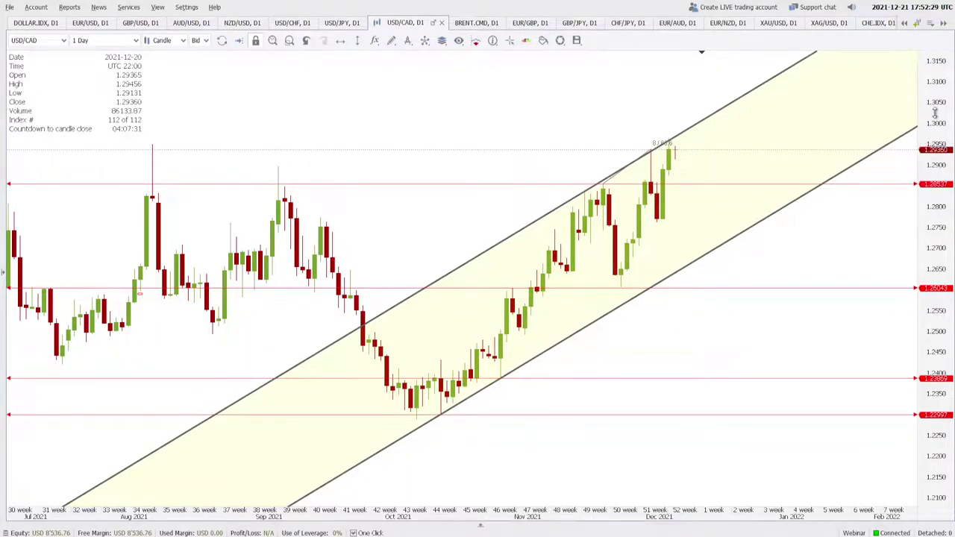
left_click_drag(933, 149, 932, 194)
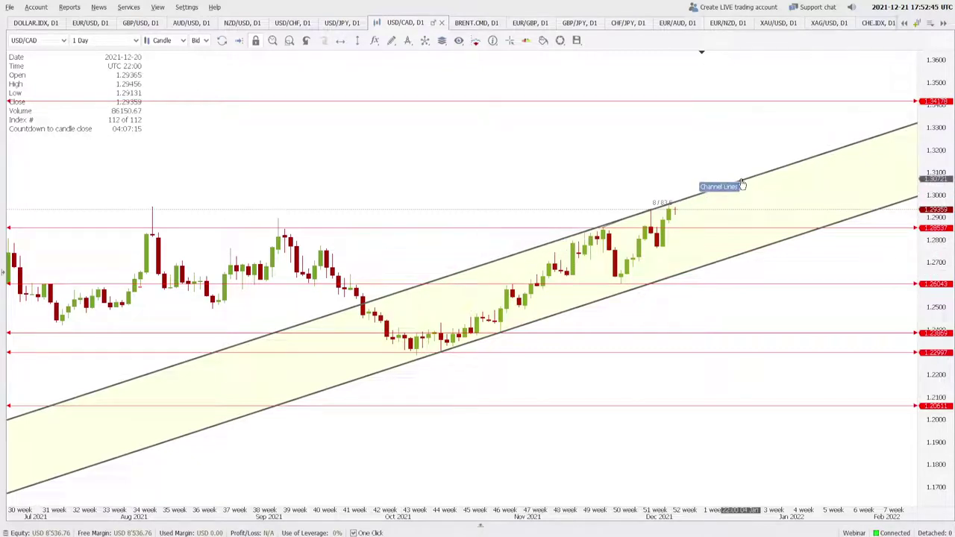
Step: Switch to the BRENT.CMD daily chart, zoom out and back in, and show the drawing tools list
left_click(459, 22)
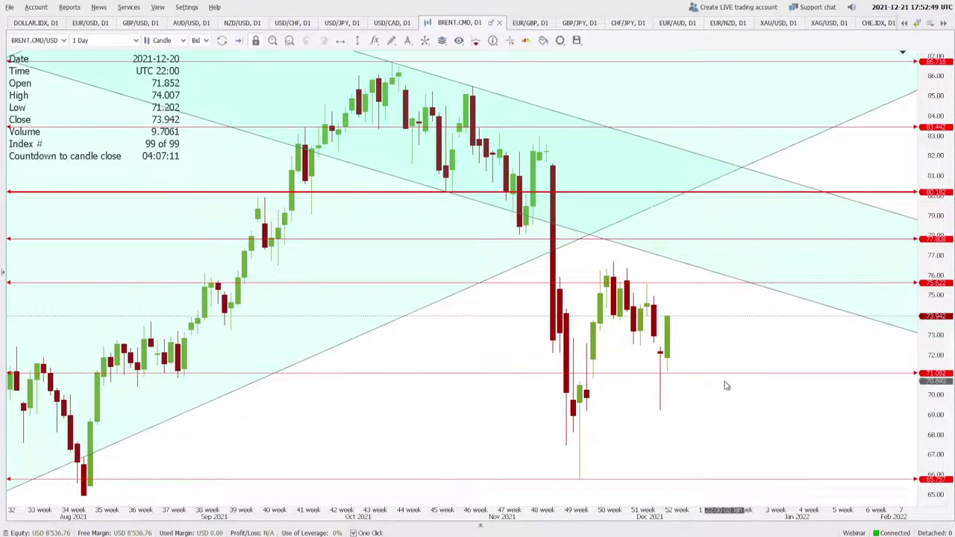
scroll(775, 396, "down", 2)
scroll(775, 396, "down", 4)
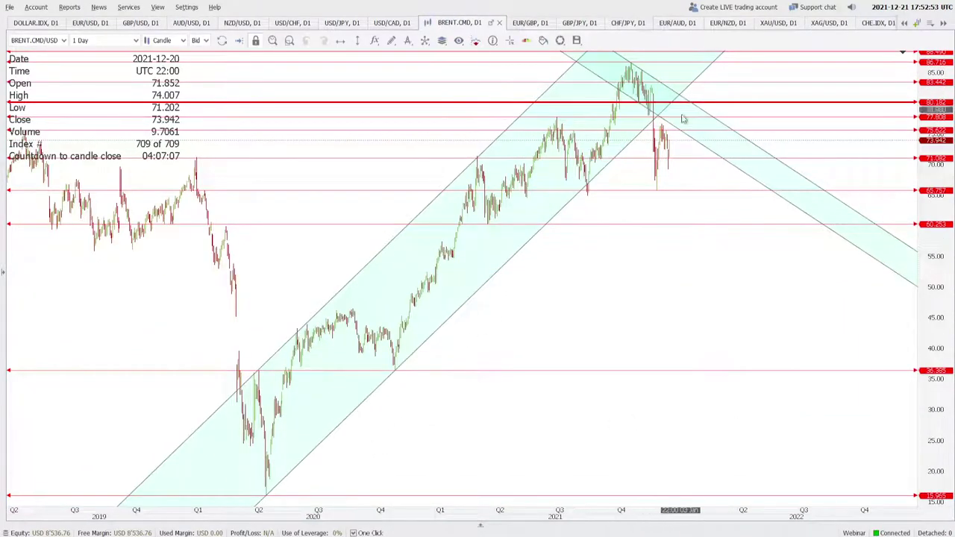
scroll(711, 299, "up", 3)
scroll(711, 299, "up", 2)
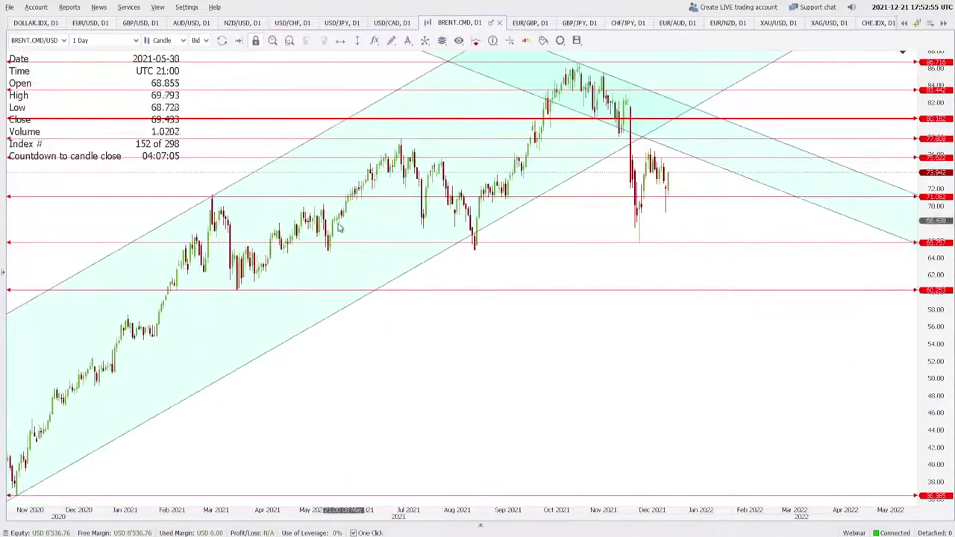
left_click(391, 40)
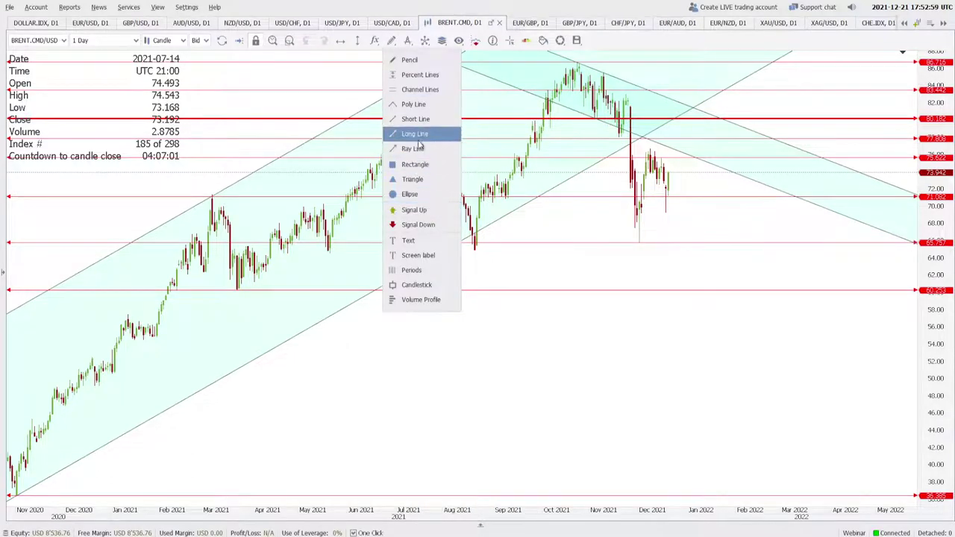
Step: Pencil-sketch arcs over past Brent swings and a projection down to 47, up to 65.757, then toward 39
left_click(415, 63)
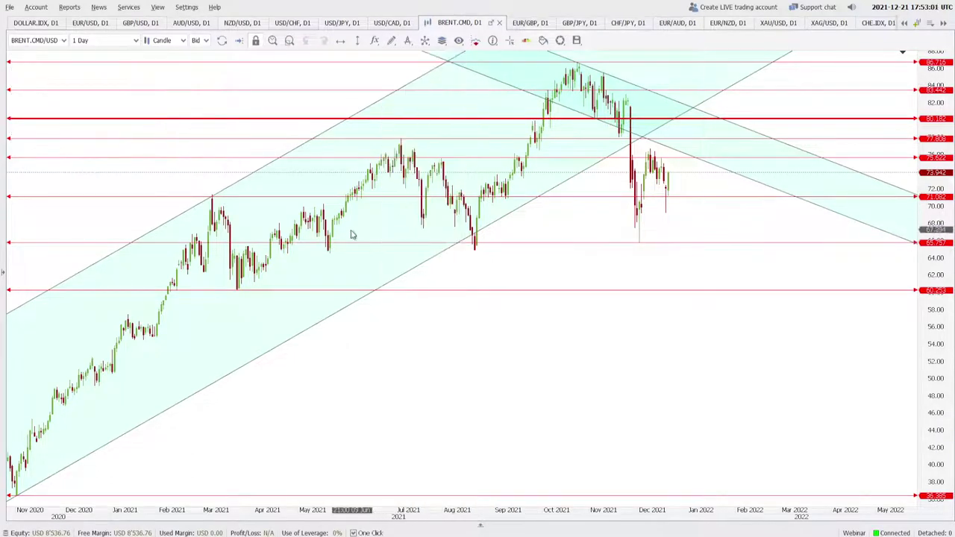
mouse_move(343, 200)
left_mouse_down()
mouse_move(392, 143)
mouse_move(467, 237)
mouse_move(536, 121)
mouse_move(583, 67)
mouse_move(630, 250)
mouse_move(658, 152)
mouse_move(678, 231)
left_mouse_up()
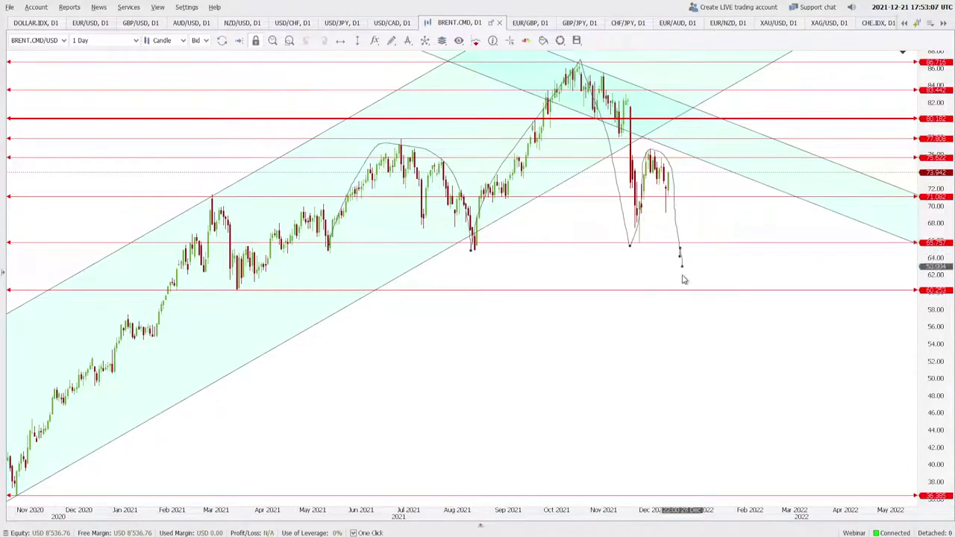
mouse_move(682, 275)
left_mouse_down()
mouse_move(687, 408)
mouse_move(742, 247)
mouse_move(752, 325)
mouse_move(793, 472)
left_mouse_up()
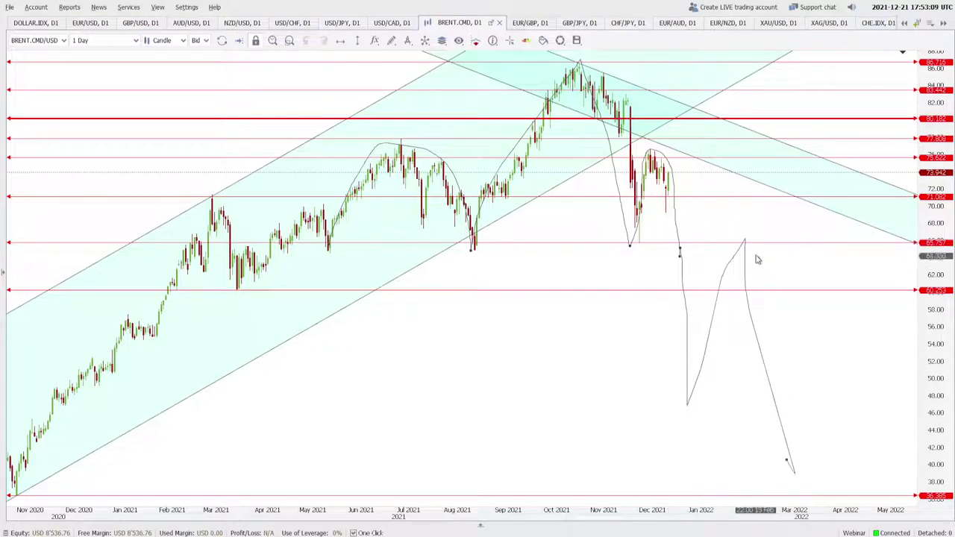
mouse_move(741, 236)
left_mouse_down()
mouse_move(731, 260)
mouse_move(762, 253)
mouse_move(758, 232)
mouse_move(734, 233)
left_mouse_up()
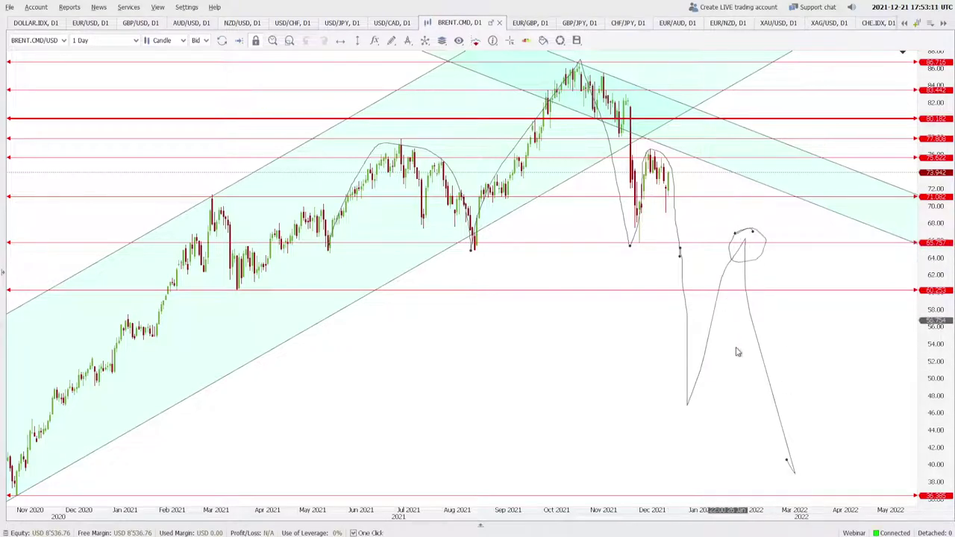
key("Escape")
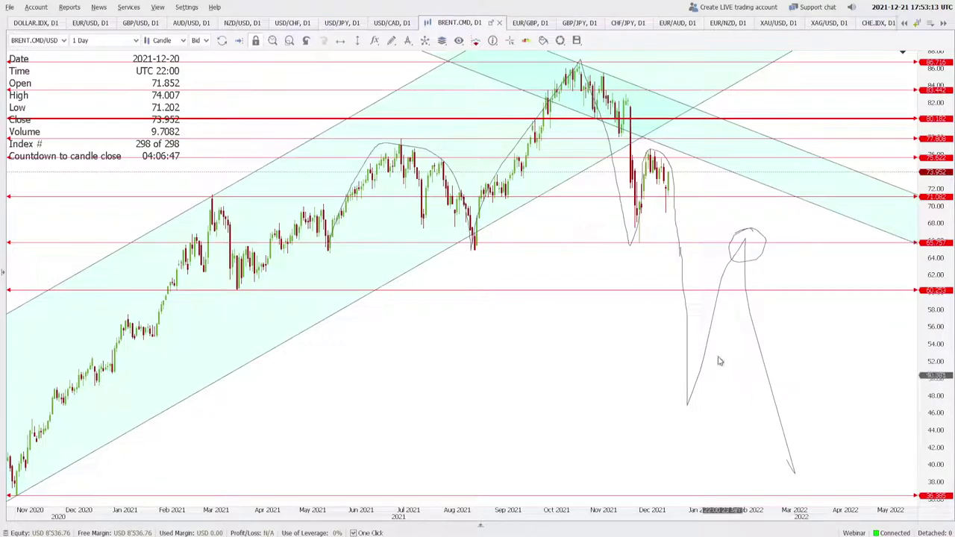
scroll(732, 350, "up", 3)
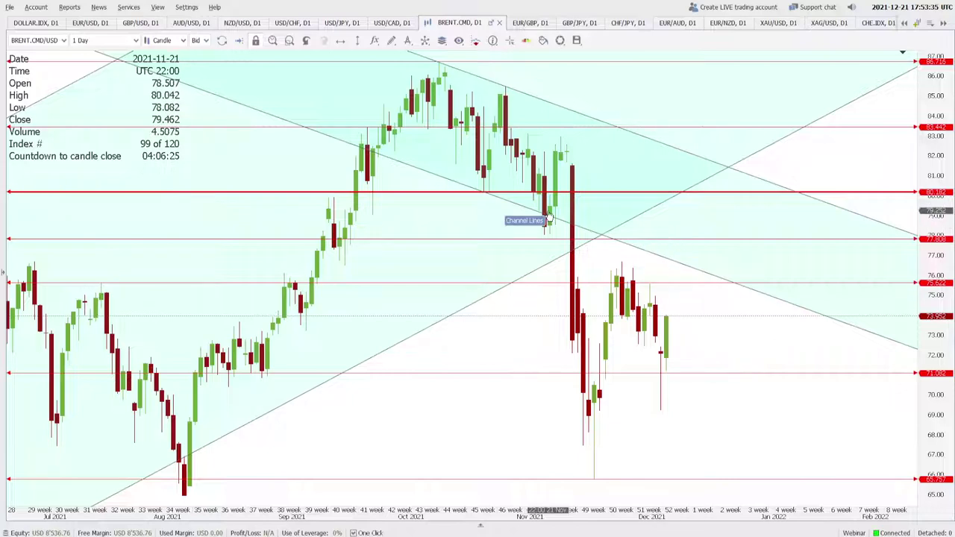
Step: Open the EUR/GBP daily chart, zoom in and rescale the price axis to enlarge the candles
left_click(522, 22)
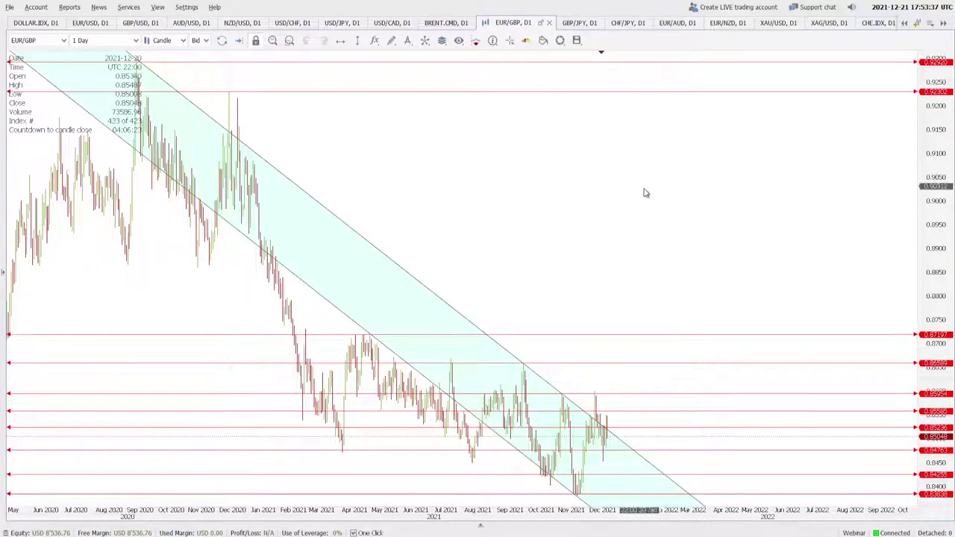
scroll(675, 223, "up", 3)
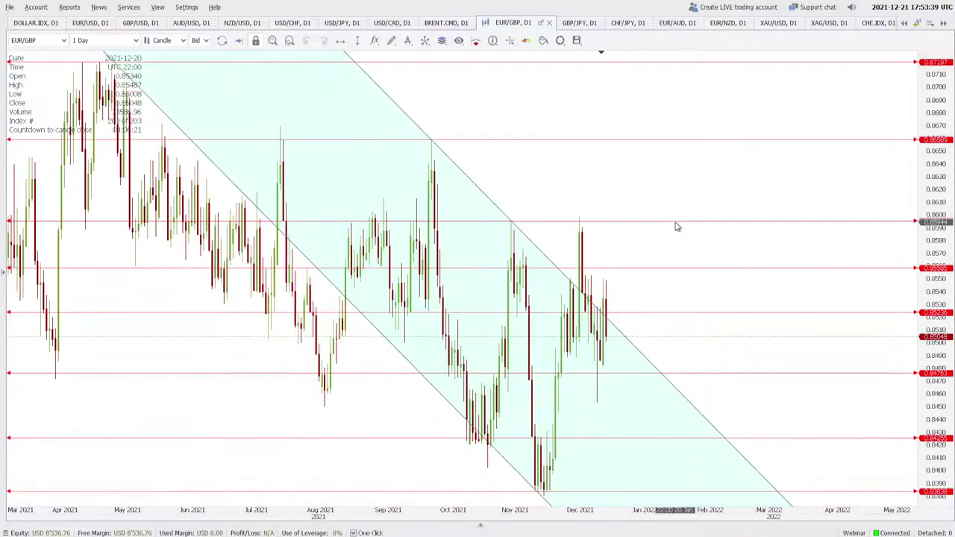
scroll(675, 222, "up", 1)
scroll(675, 226, "up", 3)
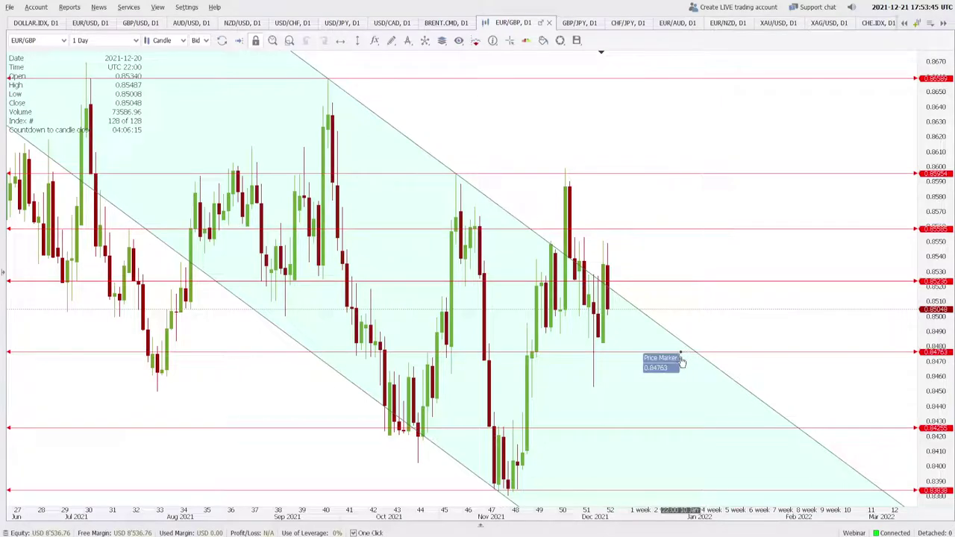
scroll(680, 361, "up", 2)
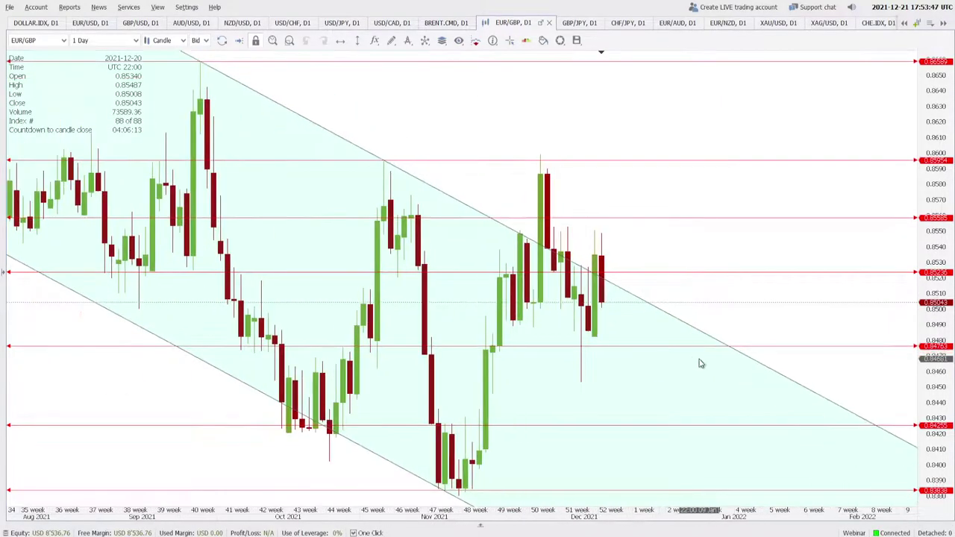
left_click_drag(934, 191, 950, 321)
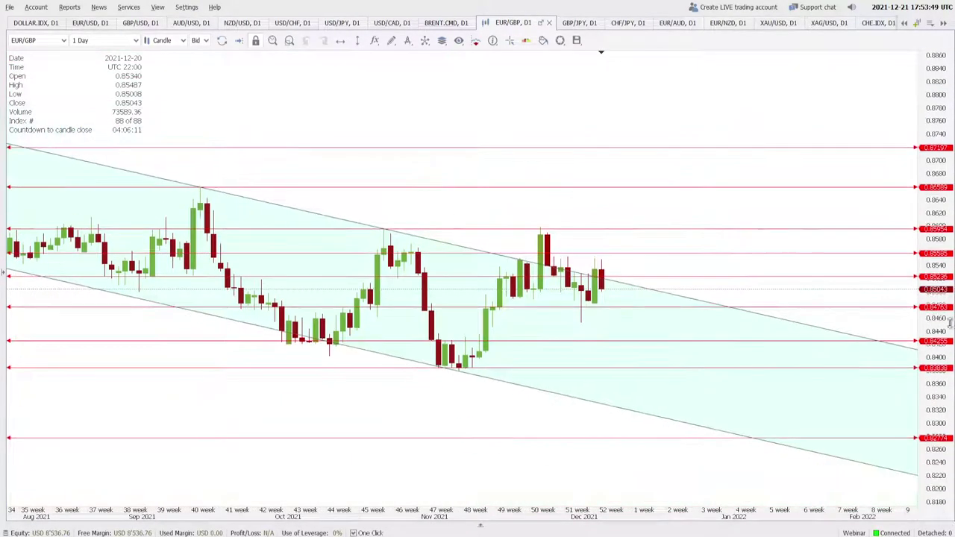
left_click_drag(933, 387, 938, 231)
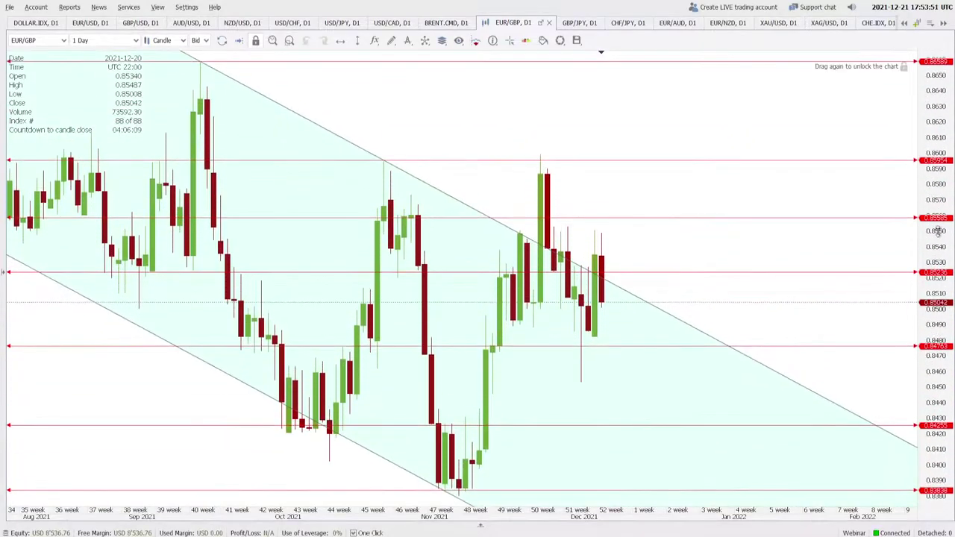
scroll(816, 312, "down", 3)
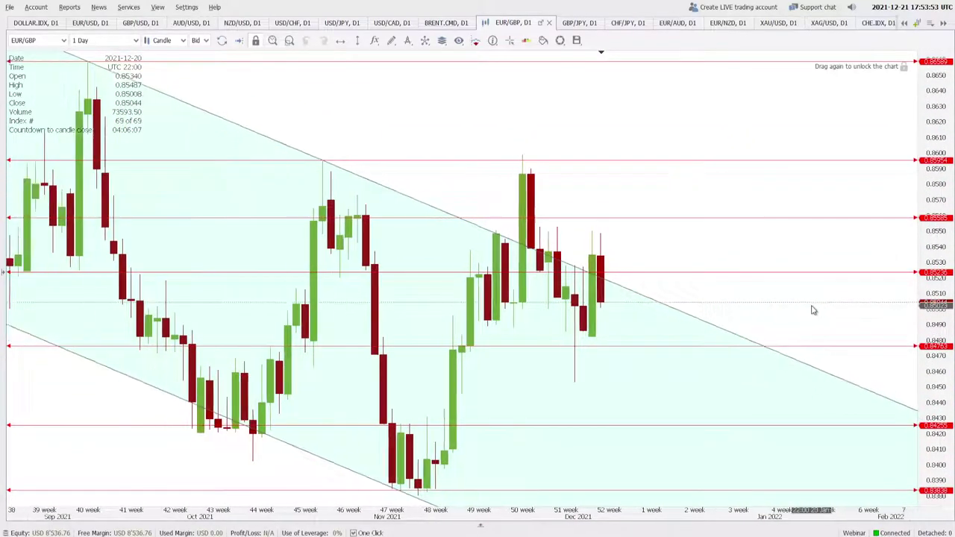
scroll(813, 310, "down", 10)
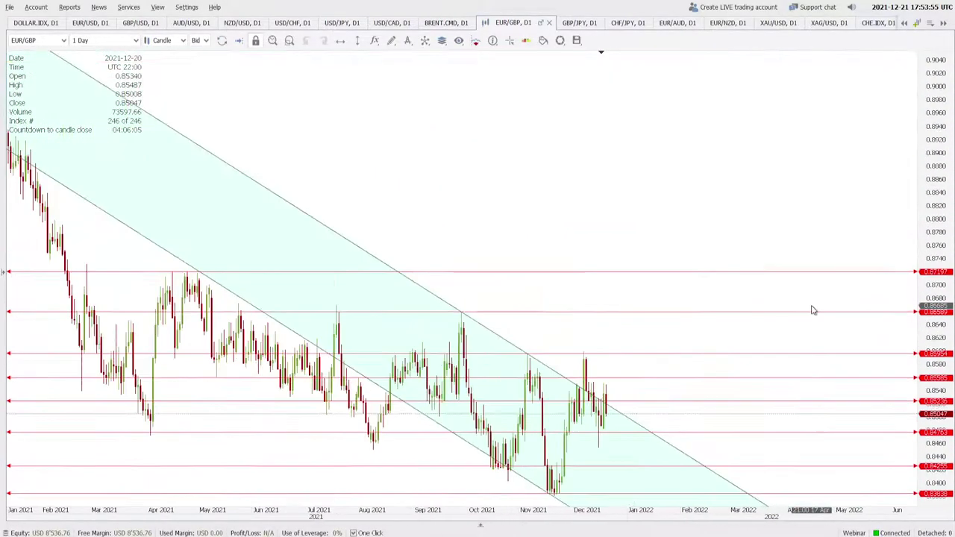
scroll(813, 310, "down", 4)
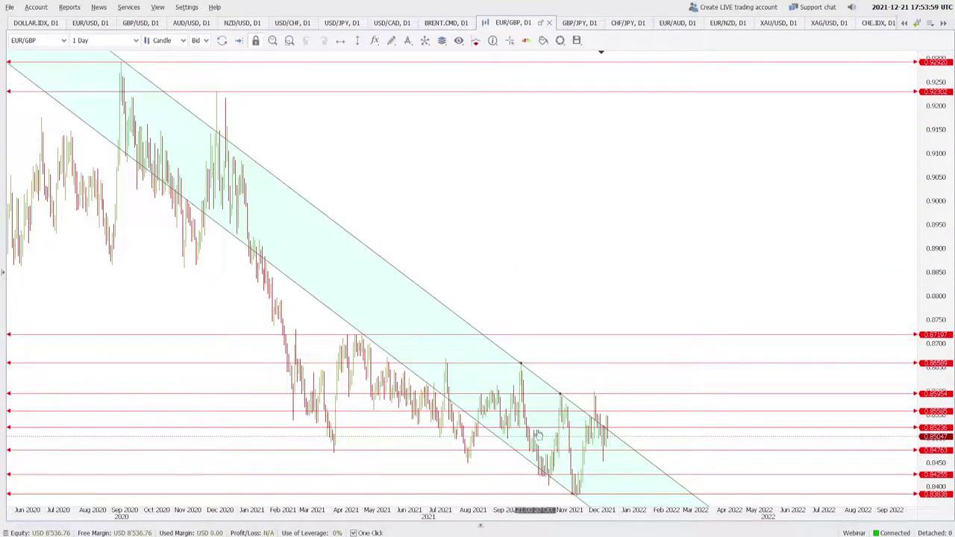
Step: Widen and flatten the descending channel to fit the recent highs and lows, then readjust the view
left_click_drag(572, 490, 334, 452)
left_click_drag(519, 362, 358, 338)
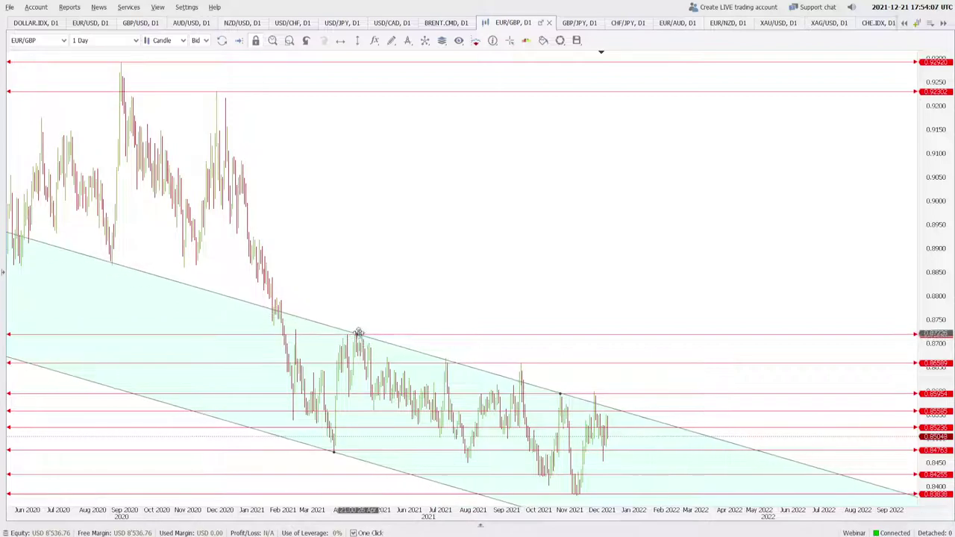
left_click_drag(332, 452, 582, 457)
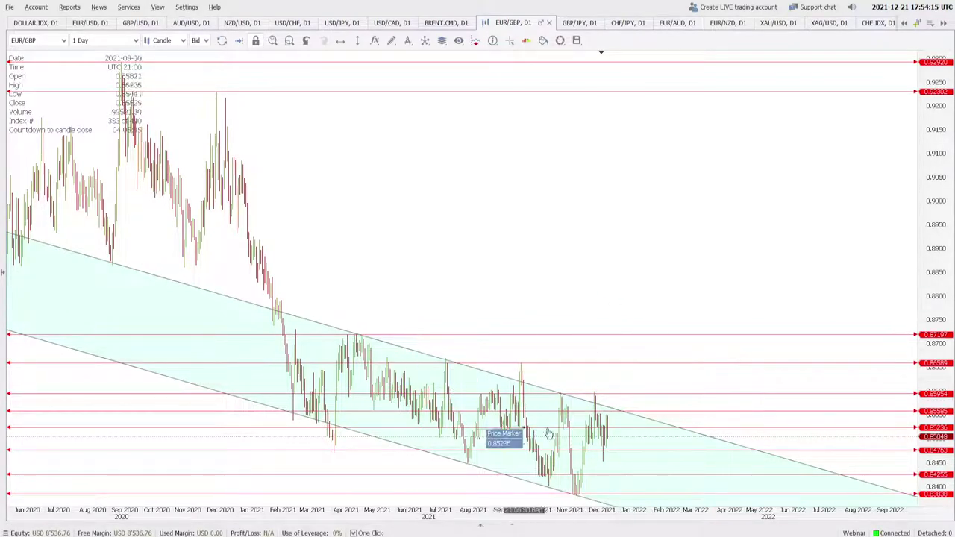
scroll(599, 311, "up", 3)
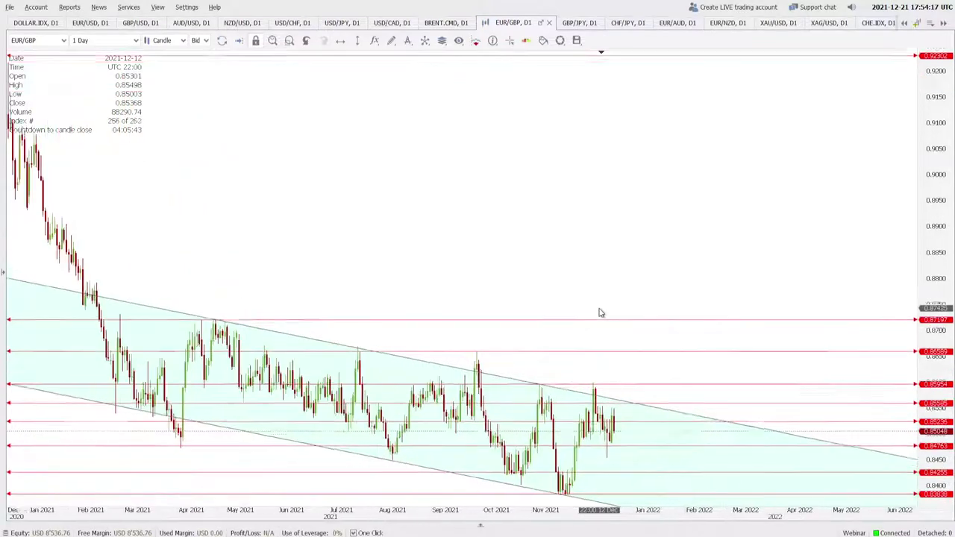
scroll(599, 312, "up", 2)
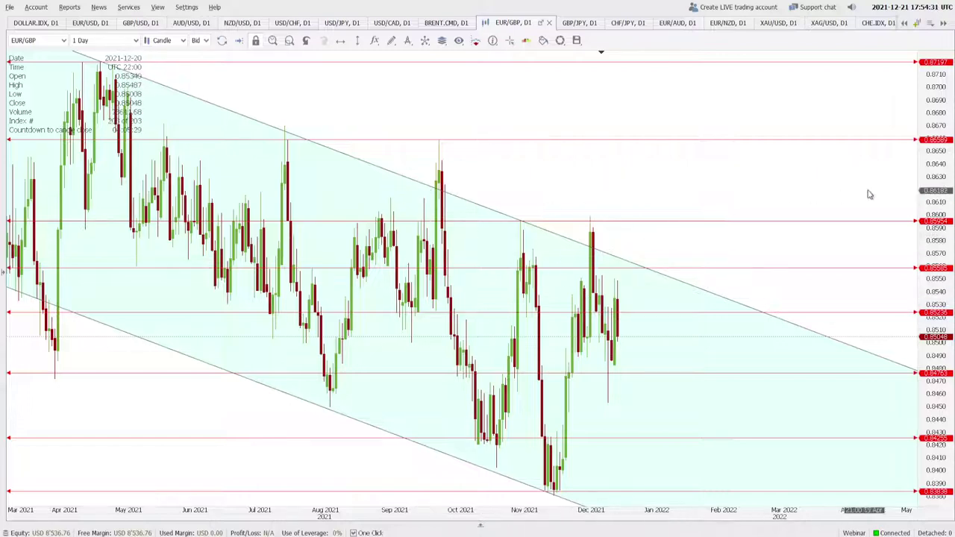
scroll(769, 291, "down", 3)
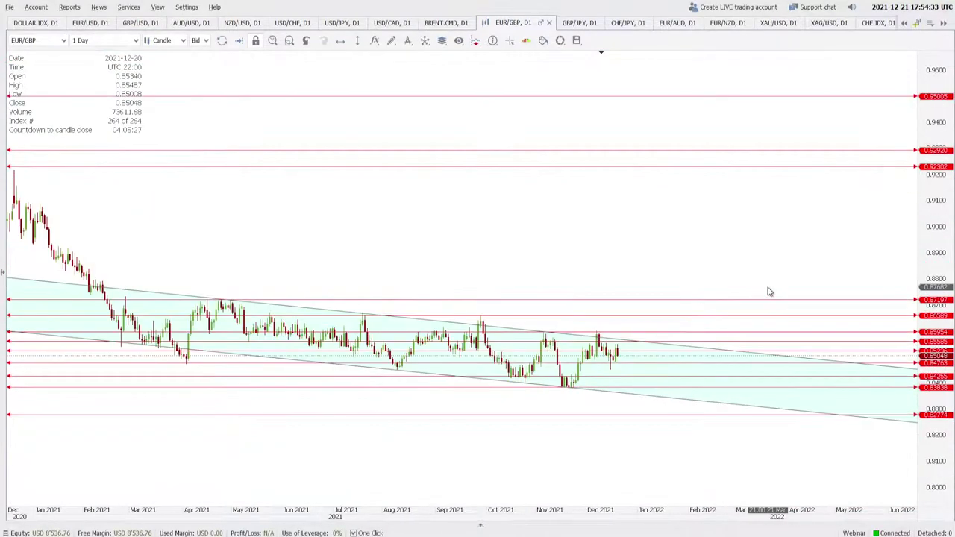
scroll(769, 292, "down", 5)
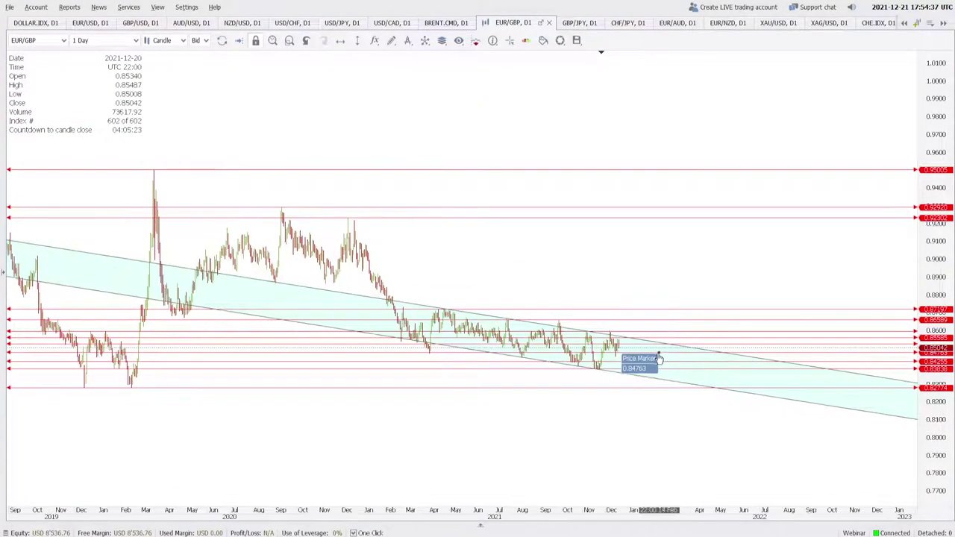
scroll(818, 345, "up", 2)
left_click_drag(818, 345, 527, 381)
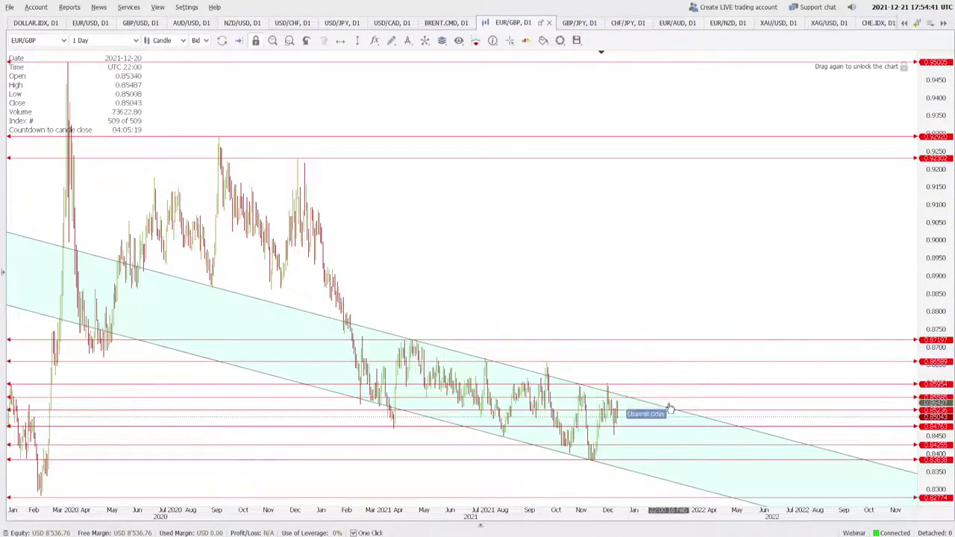
scroll(670, 408, "up", 3)
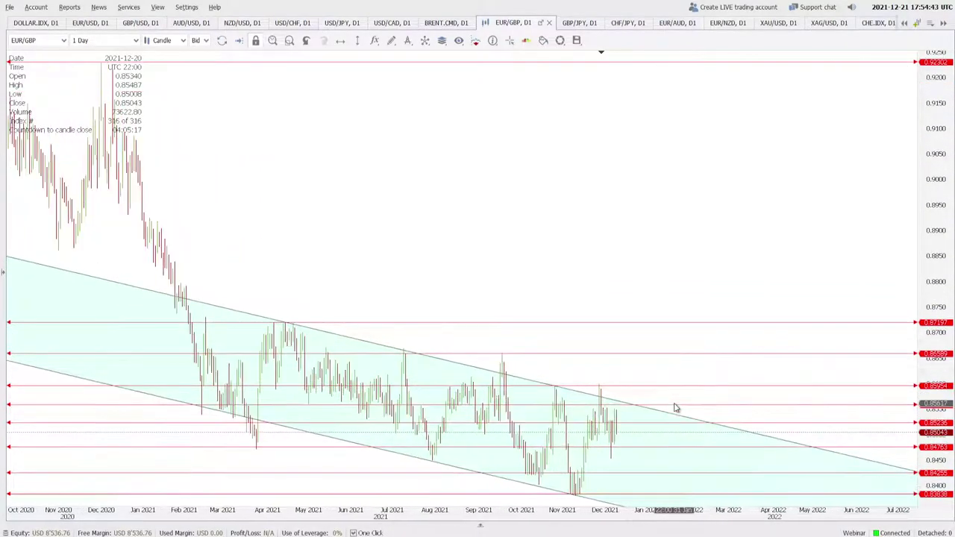
scroll(675, 408, "up", 2)
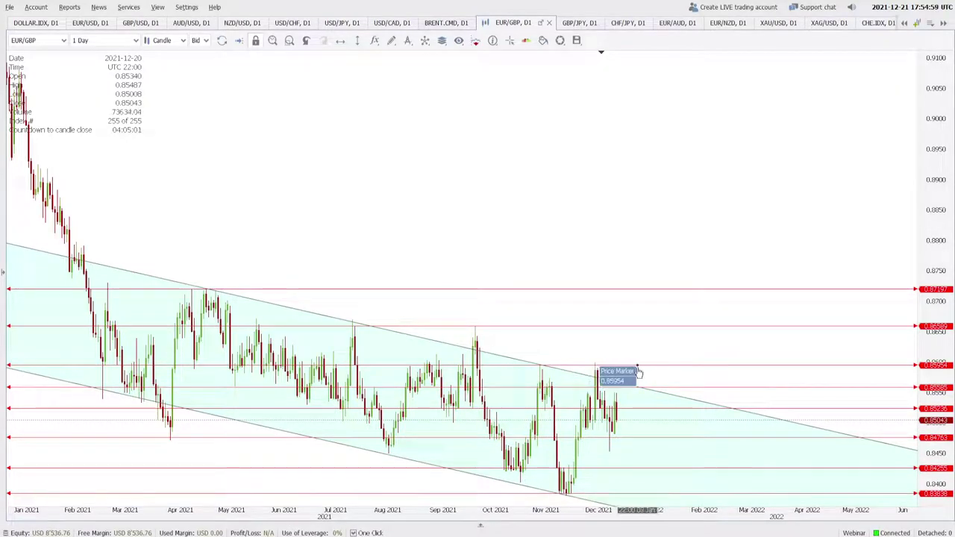
scroll(686, 400, "up", 3)
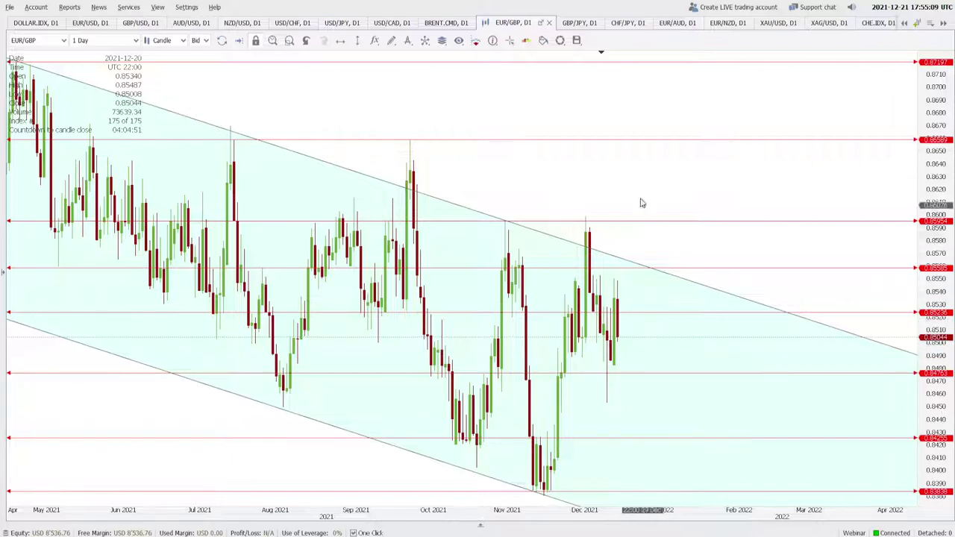
Step: Show the GBP/JPY daily chart zoomed in around the 78.6% Fibonacci level at 151.151
left_click(580, 23)
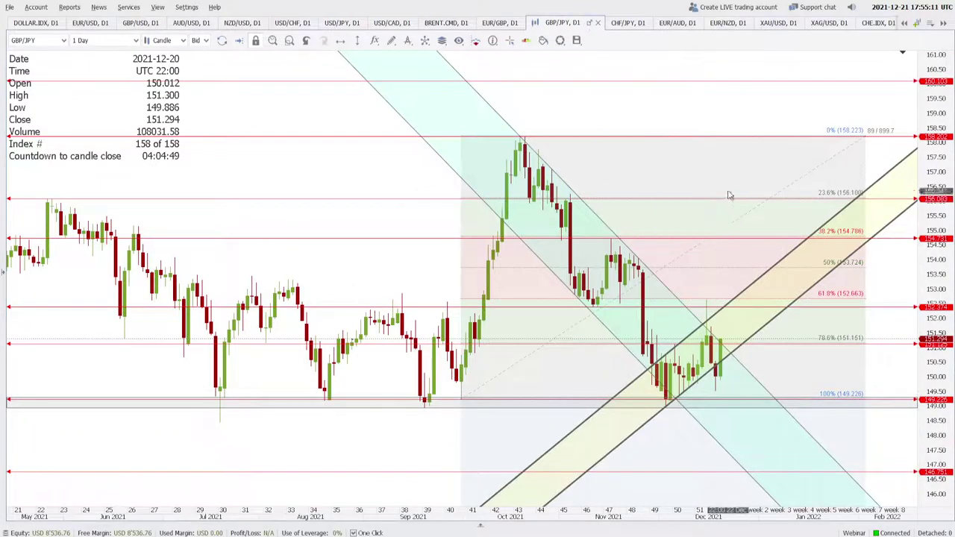
scroll(730, 195, "up", 3)
scroll(650, 218, "up", 3)
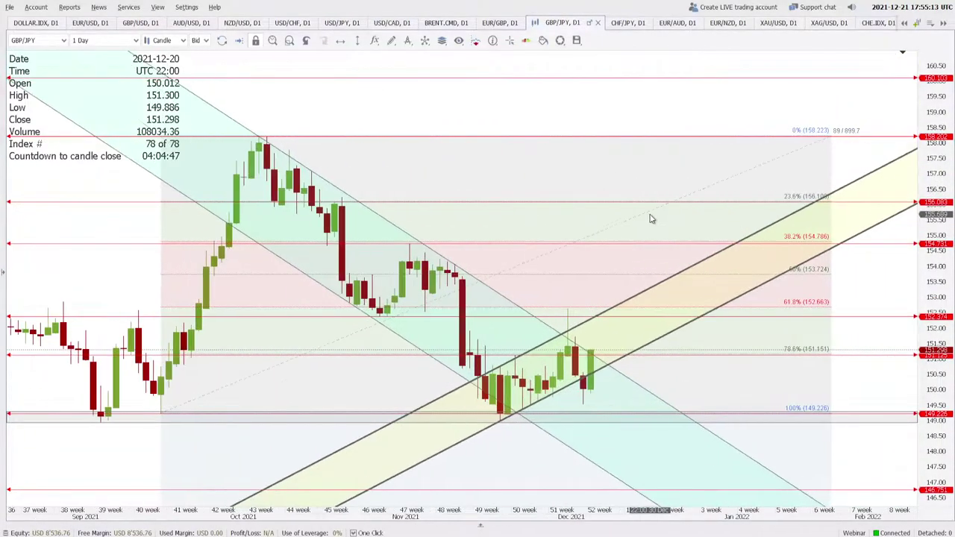
scroll(650, 219, "up", 3)
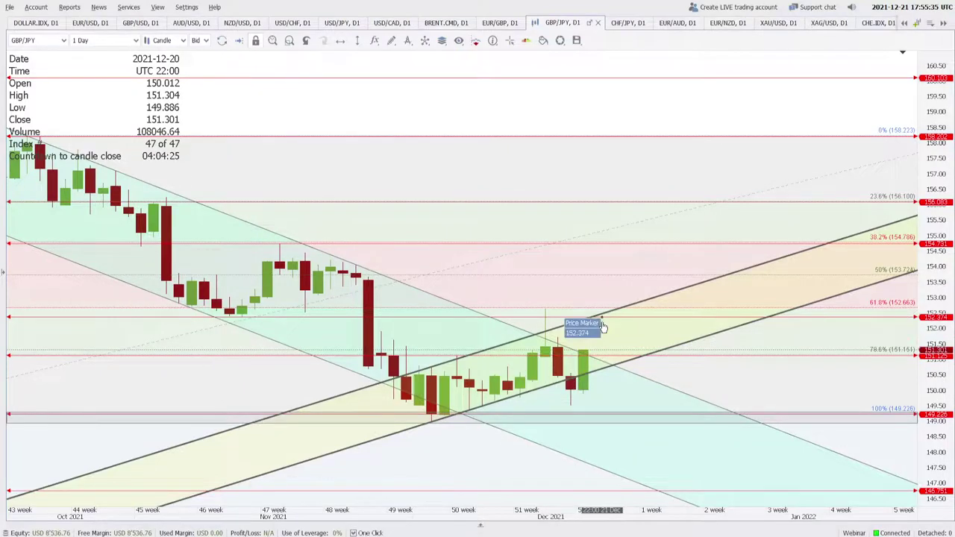
Step: Show the CHF/JPY daily chart with empty space right of the latest candles
left_click(621, 26)
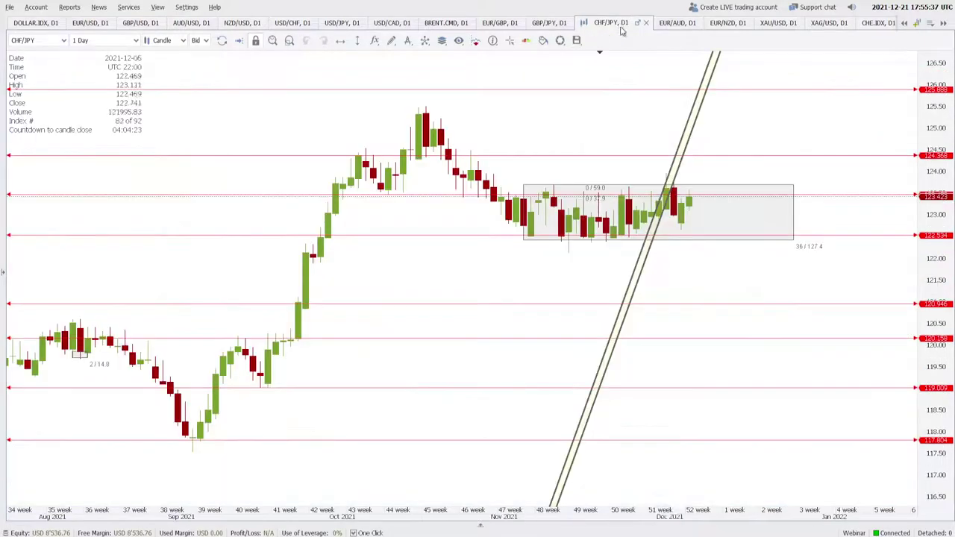
left_click_drag(771, 126, 643, 218)
scroll(632, 225, "up", 3)
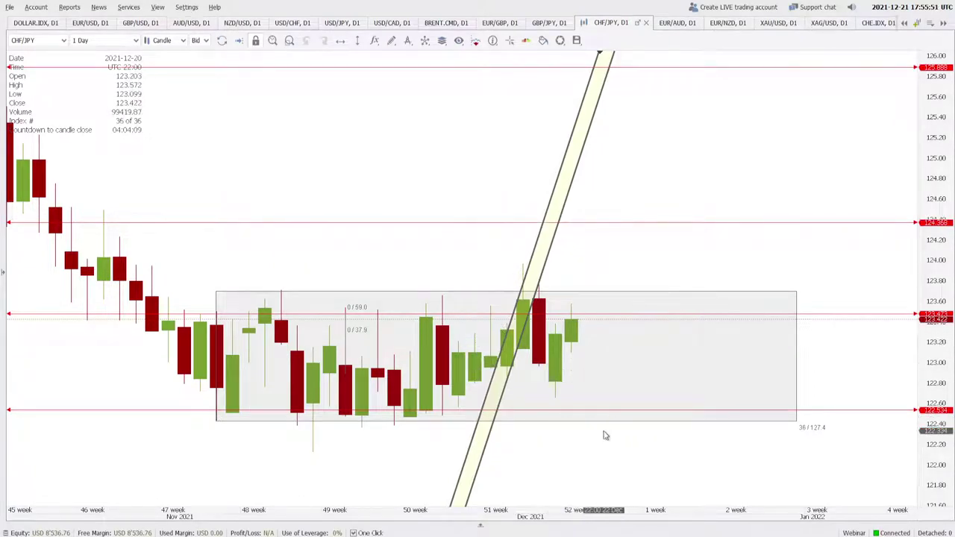
scroll(605, 435, "down", 3)
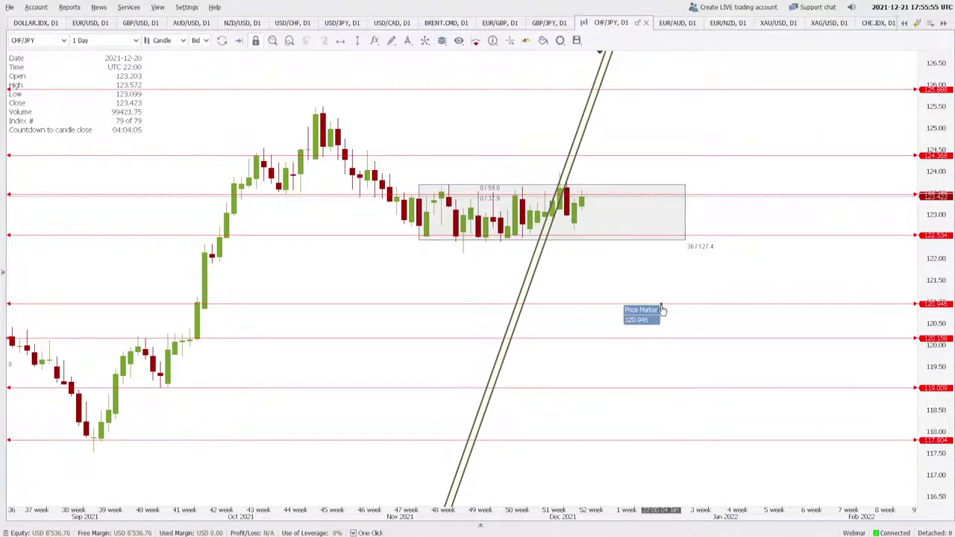
Step: Move support to 122.433 and resistance to 123.712 at the box edges, and delete the diagonal channel
mouse_move(756, 243)
left_mouse_down()
mouse_move(644, 252)
mouse_move(595, 244)
left_mouse_up()
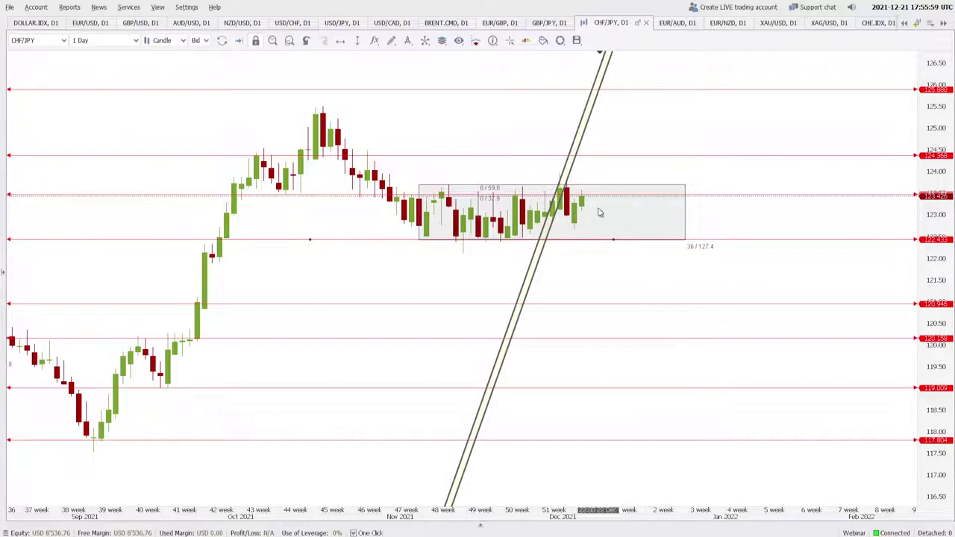
left_click_drag(704, 194, 707, 189)
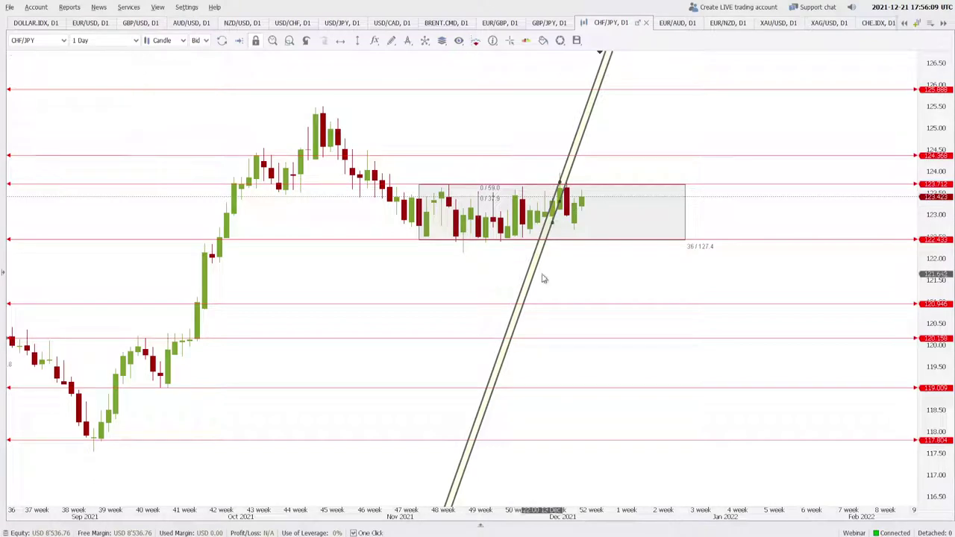
key("Delete")
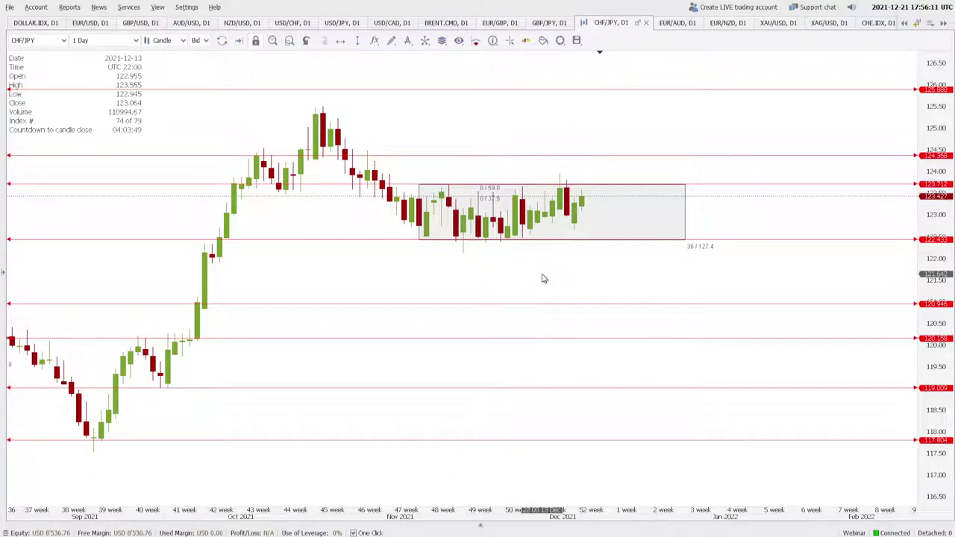
scroll(552, 294, "down", 4)
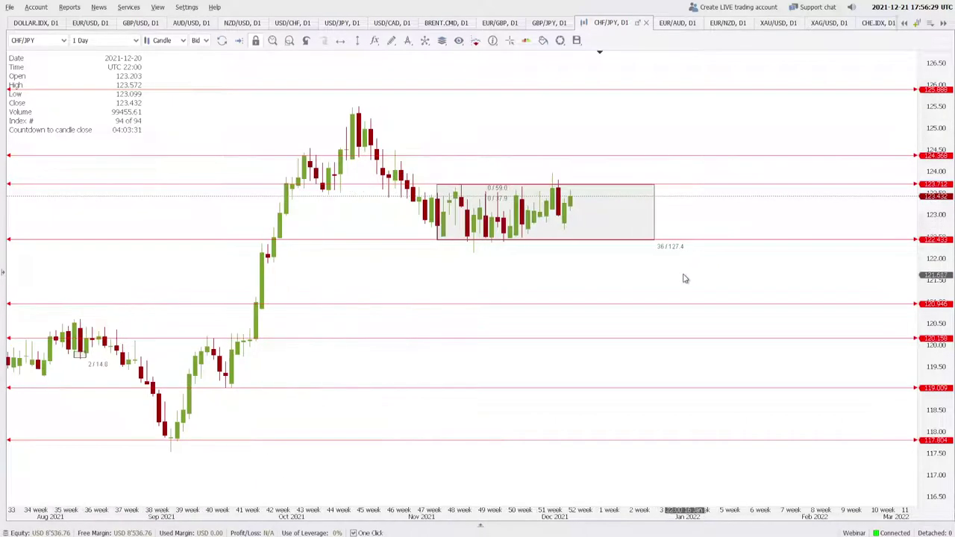
Step: Inspect the EUR/AUD daily chart's drawing tools and rising channel, then switch to EUR/NZD daily
left_click(676, 23)
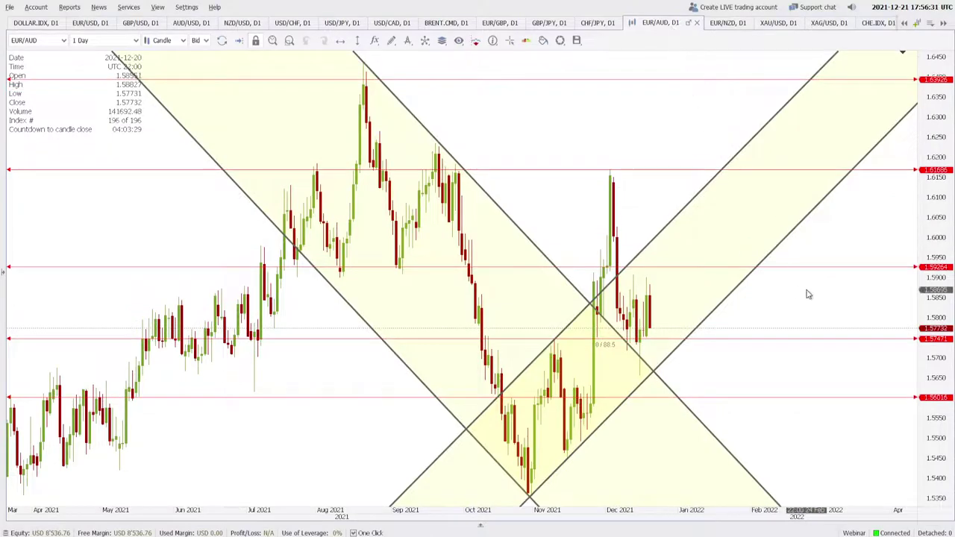
scroll(808, 294, "up", 3)
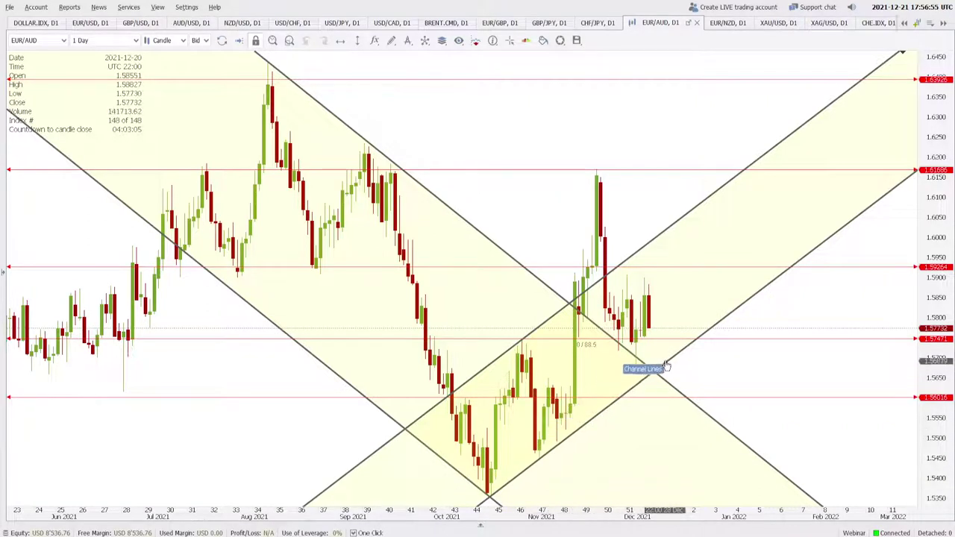
left_click(391, 40)
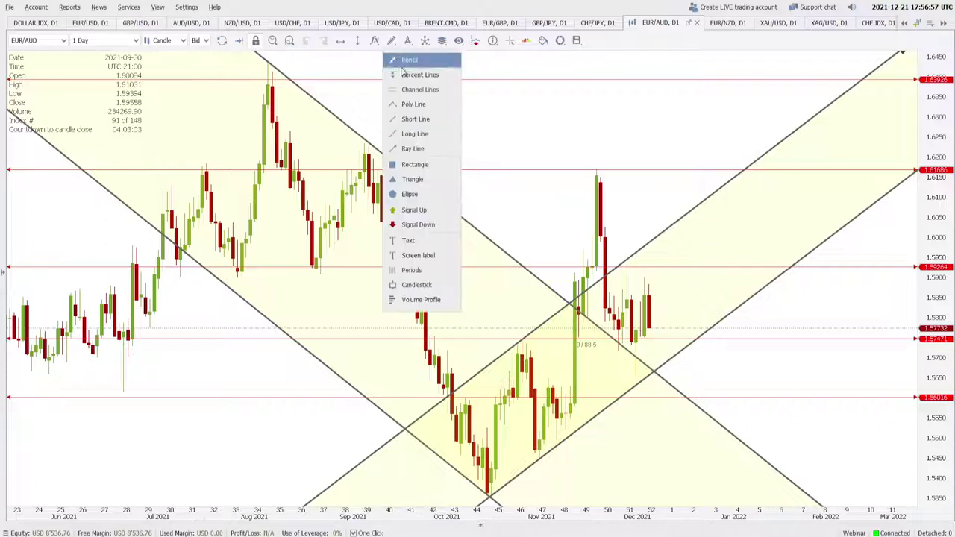
left_click(425, 192)
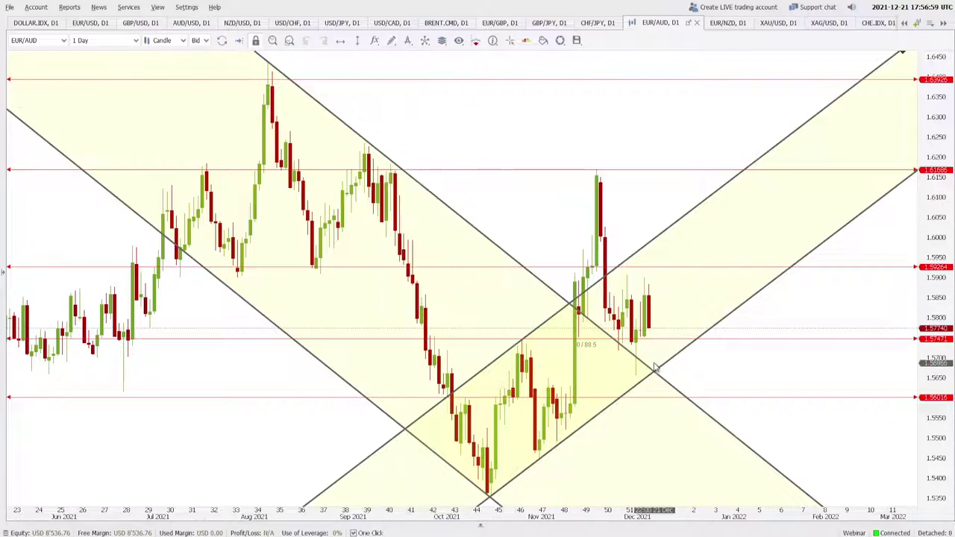
left_click(654, 370)
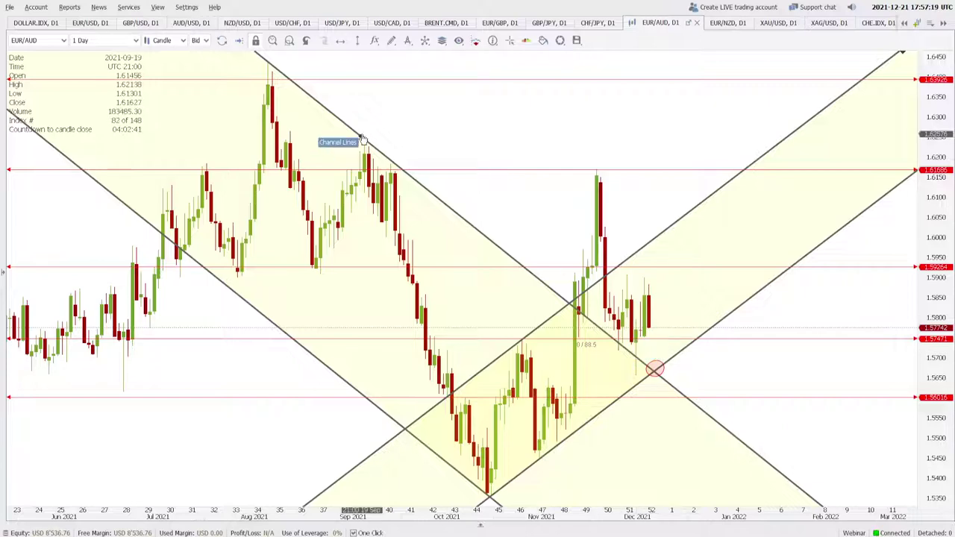
left_click(723, 24)
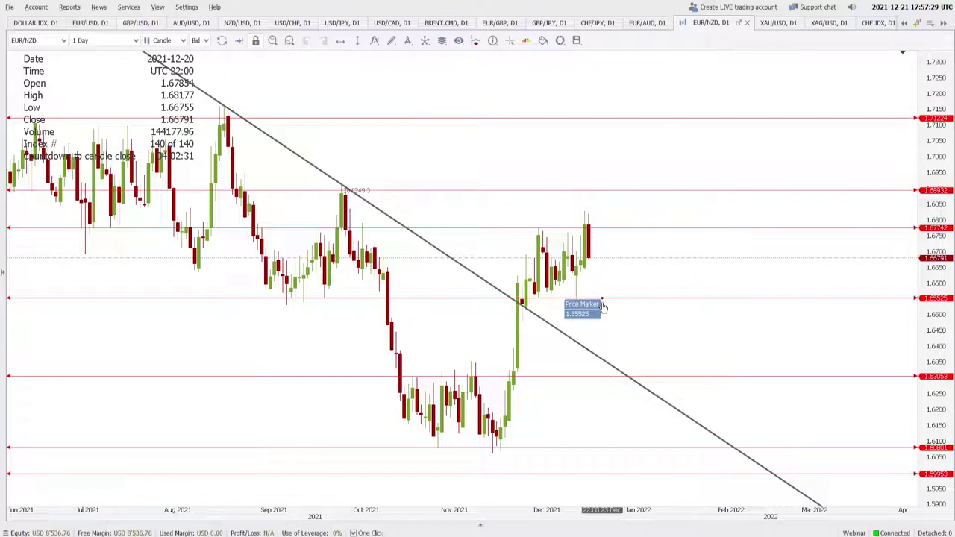
Step: Zoom the EUR/NZD chart out and back in, then bring up the timeframe list
scroll(606, 293, "down", 4)
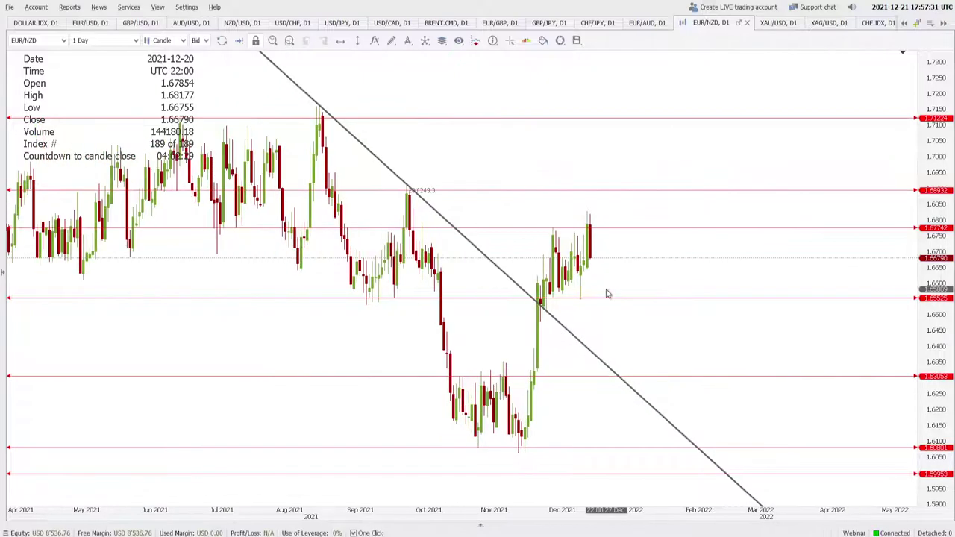
scroll(606, 292, "down", 4)
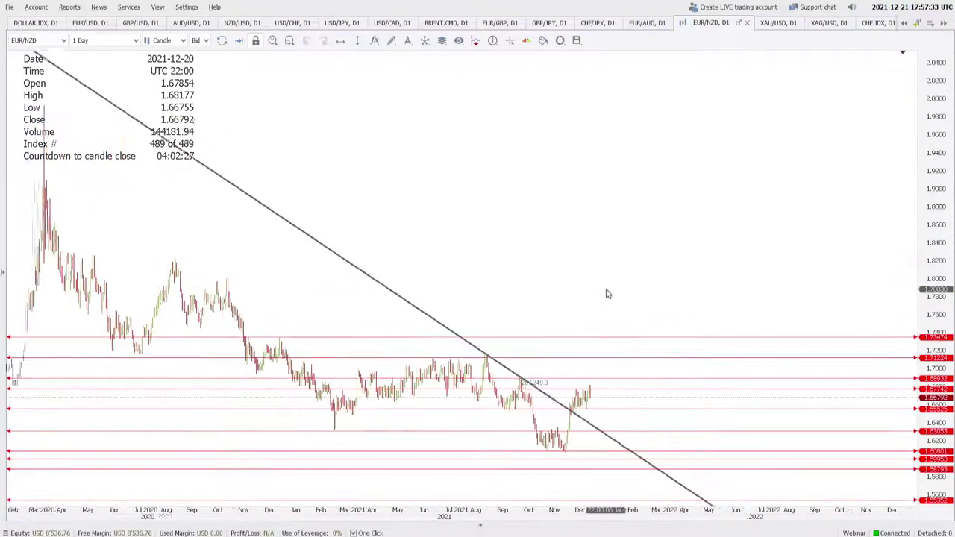
scroll(620, 358, "up", 3)
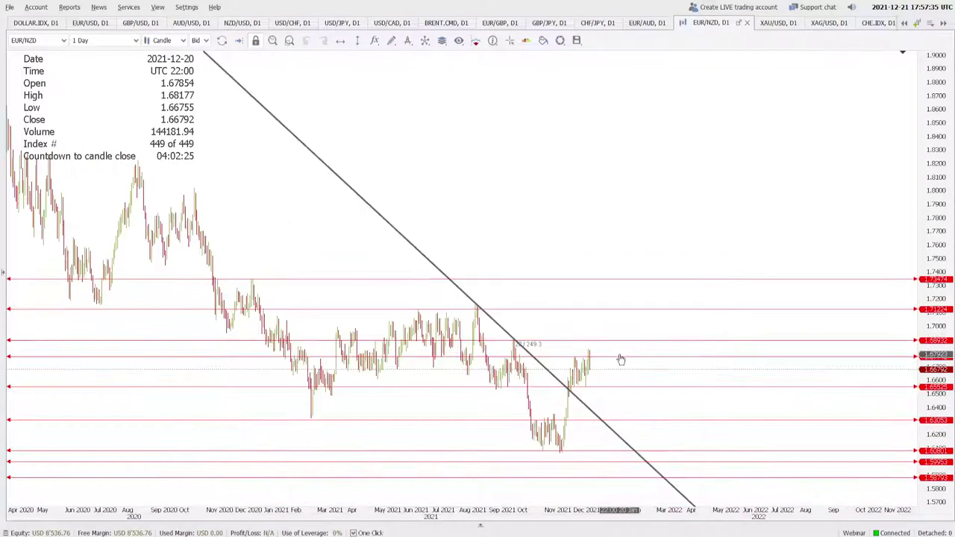
scroll(619, 359, "up", 5)
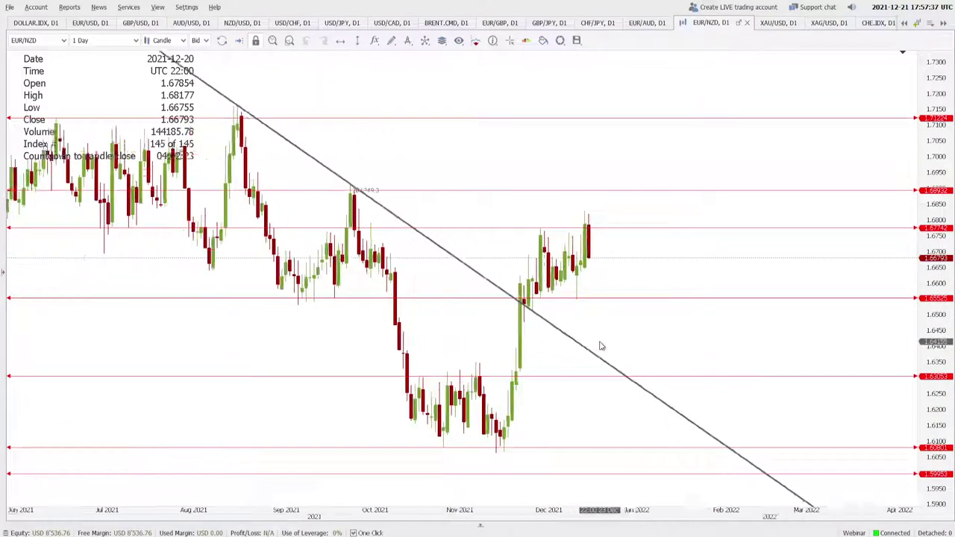
scroll(600, 343, "up", 1)
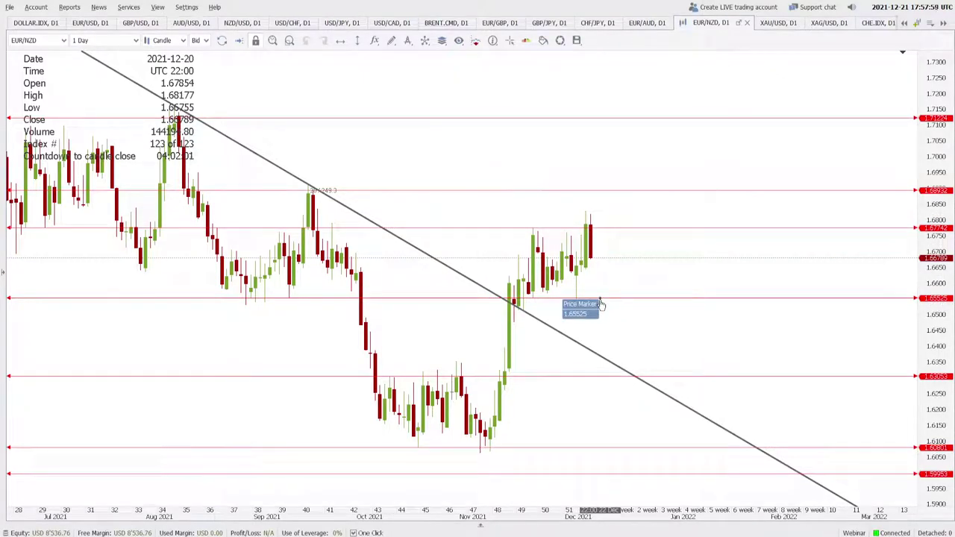
scroll(637, 309, "up", 3)
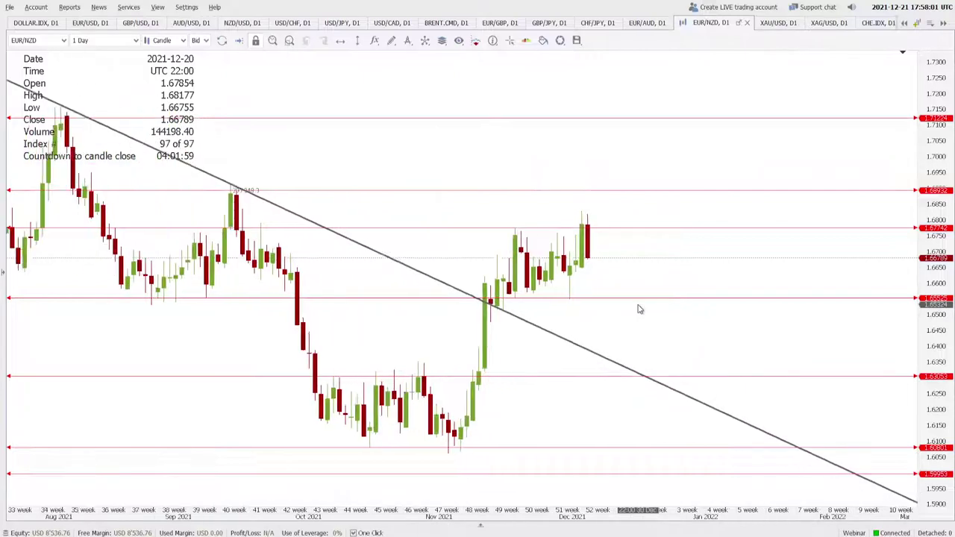
left_click(133, 40)
Step: Switch EUR/NZD to 4-hour candles and pan to the latest candles, then go to XAU/USD
left_click(119, 89)
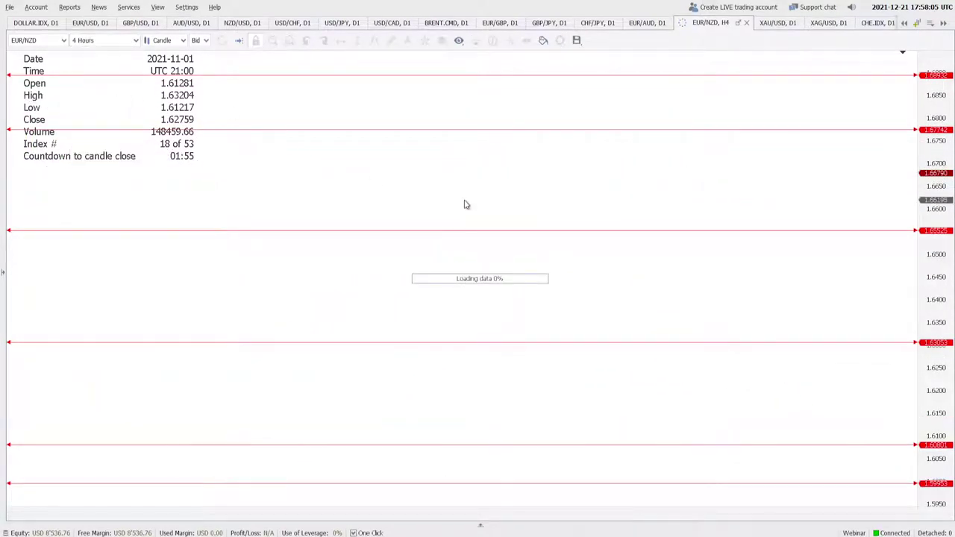
scroll(604, 250, "down", 5)
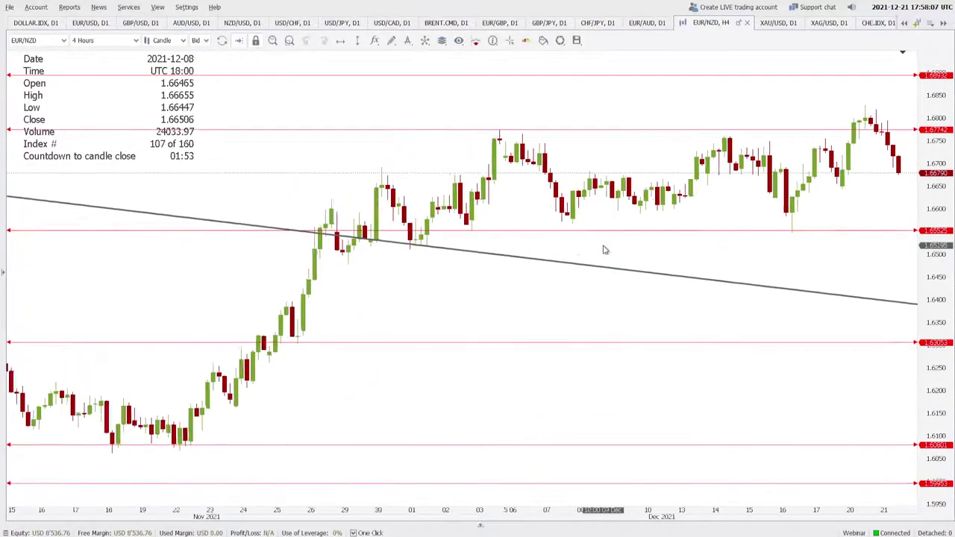
left_click_drag(659, 249, 543, 245)
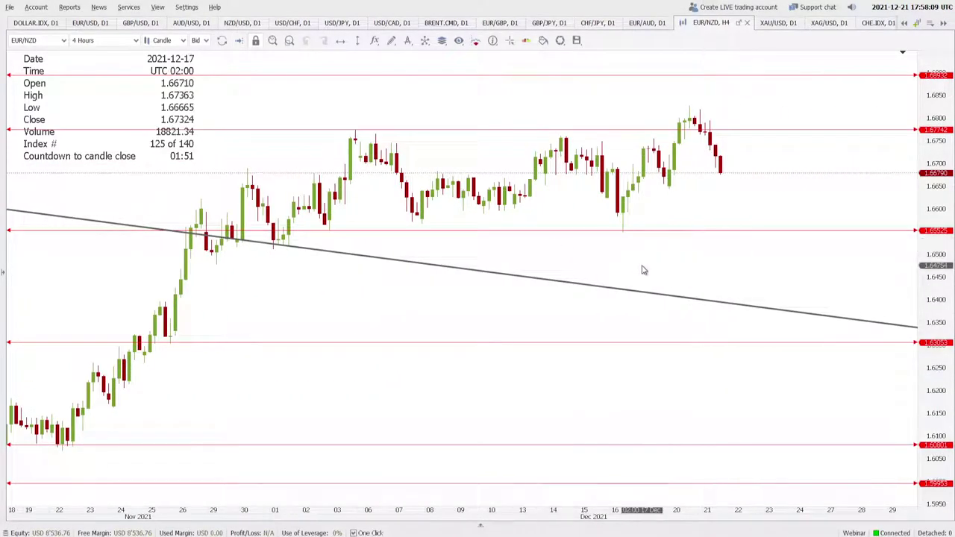
left_click_drag(744, 200, 651, 202)
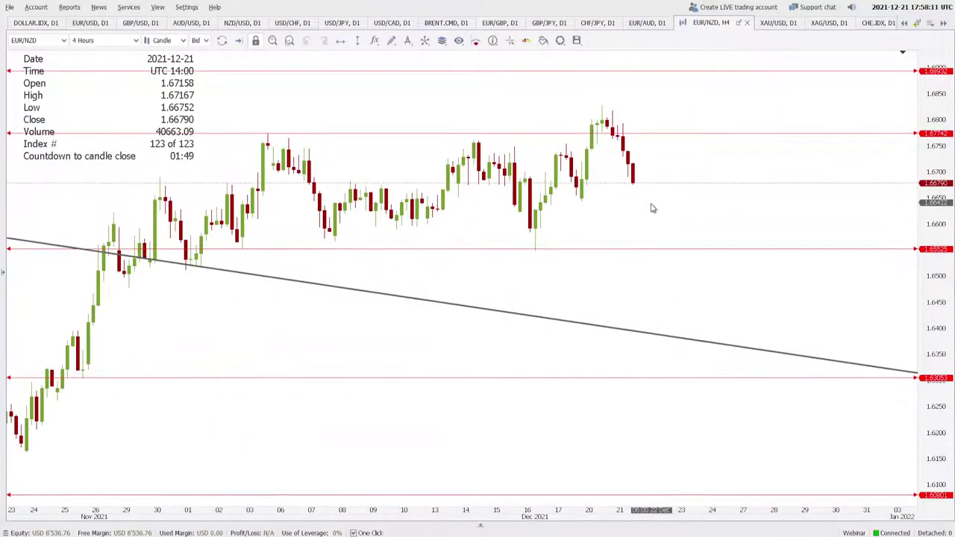
left_click(774, 23)
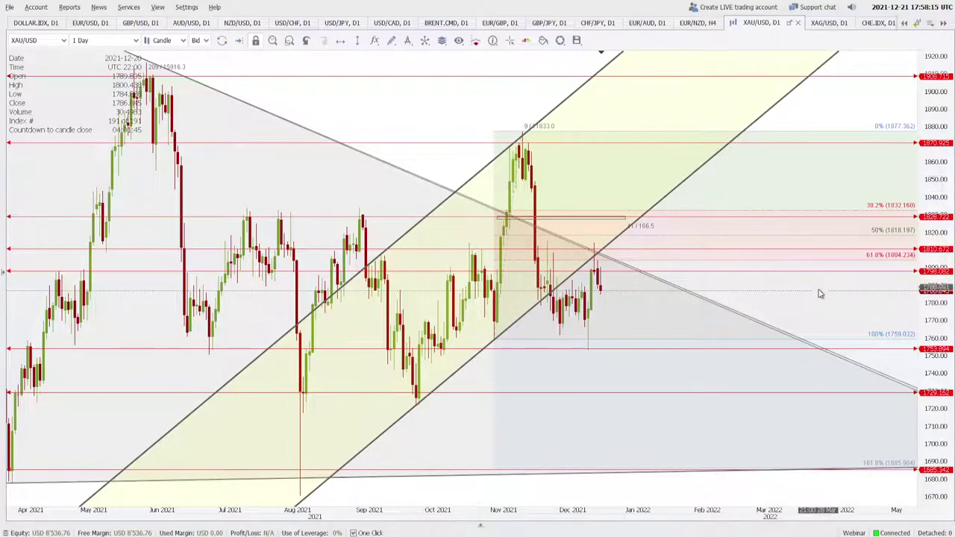
Step: Pan the XAU/USD daily chart for future space and zoom in on recent weeks
left_click_drag(818, 293, 763, 301)
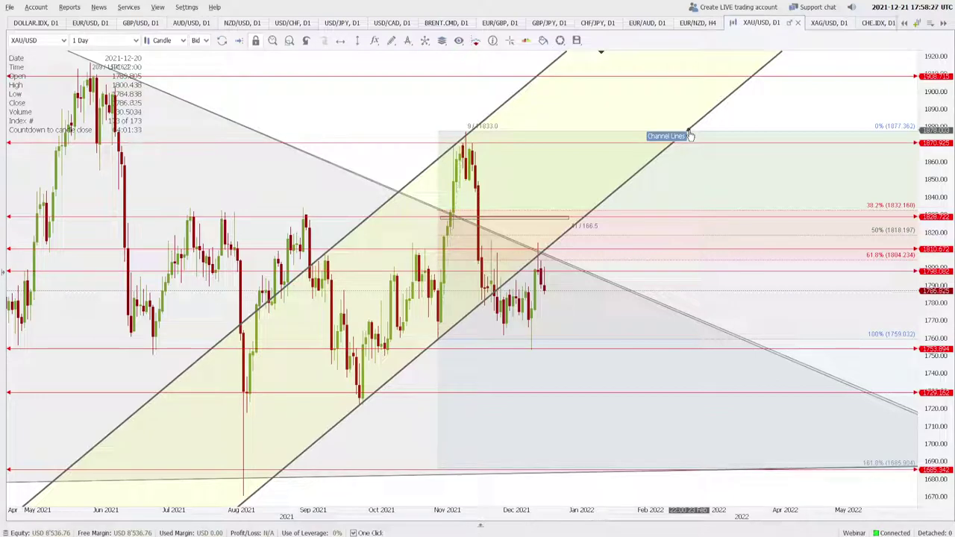
scroll(597, 313, "up", 4)
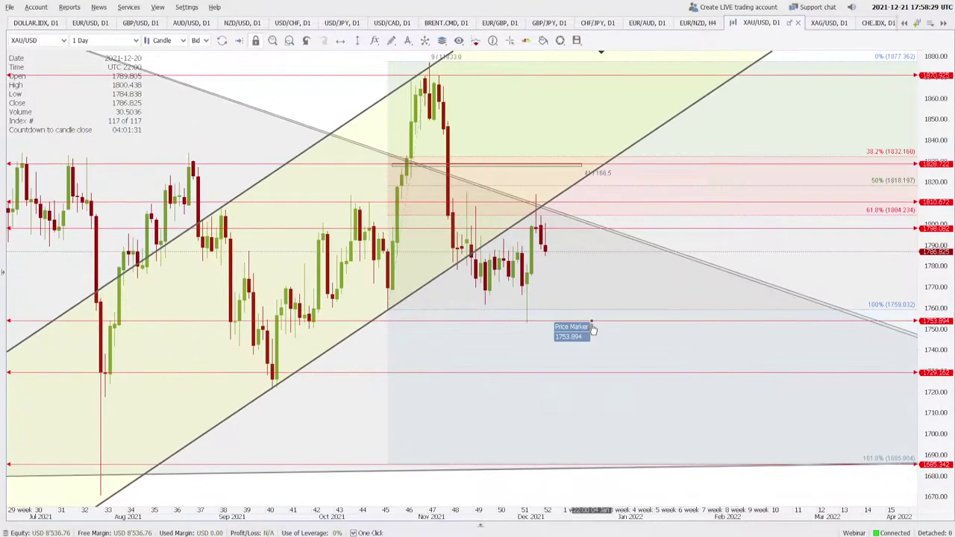
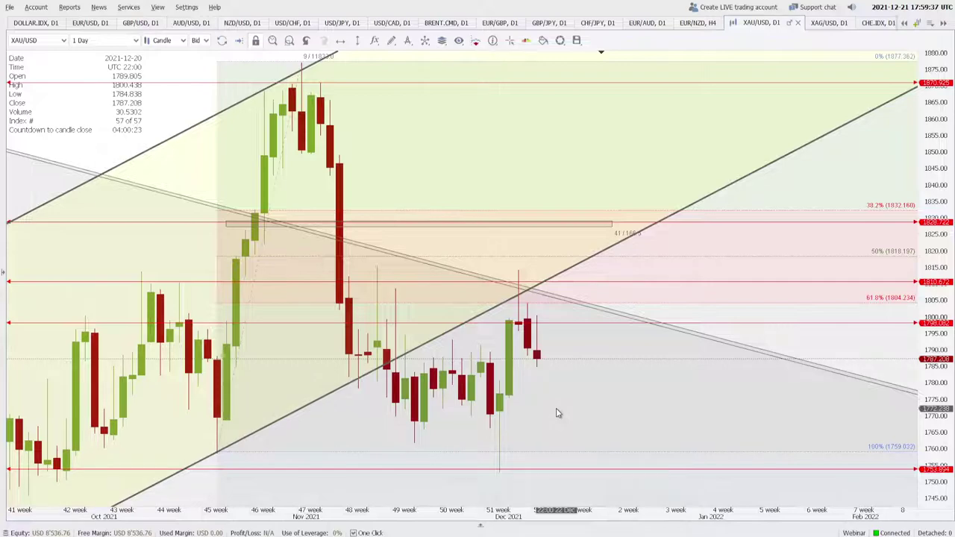
Step: Show the XAG/USD daily chart and zoom to review its rising channel and horizontal levels
scroll(556, 413, "down", 5)
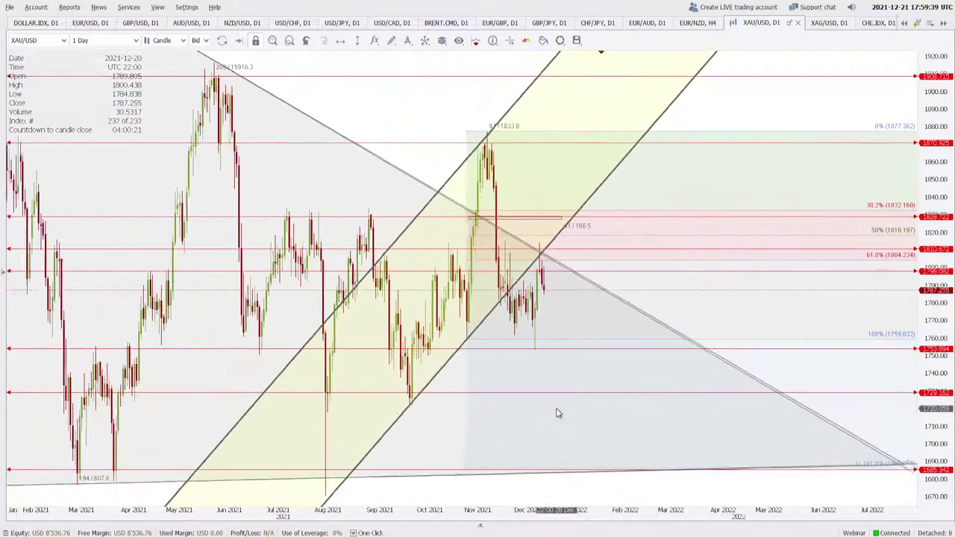
scroll(556, 413, "down", 1)
scroll(319, 336, "down", 2)
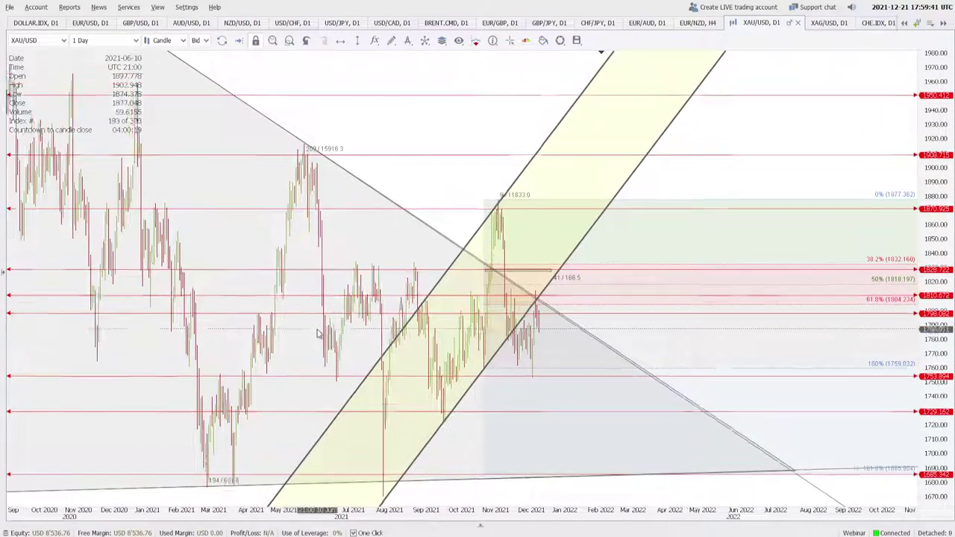
scroll(329, 350, "down", 1)
scroll(463, 381, "up", 1)
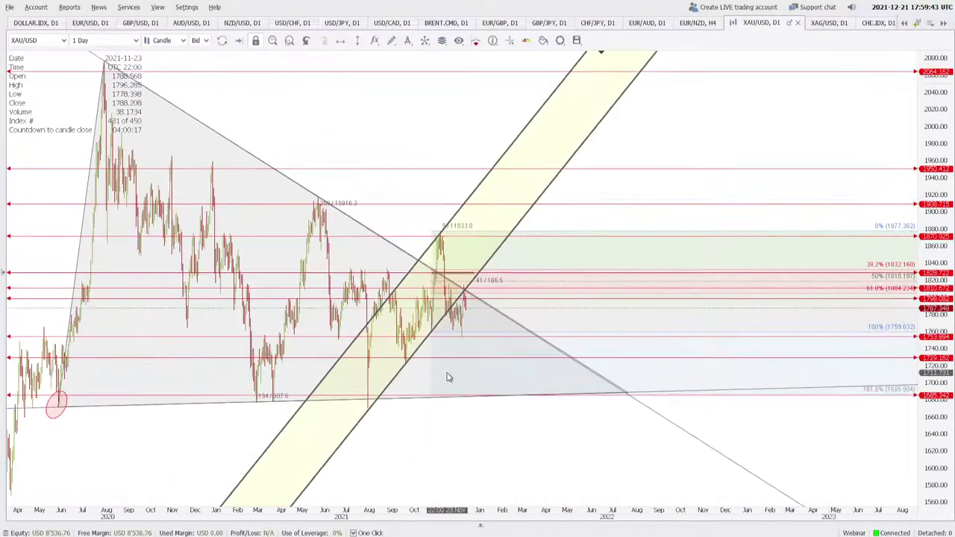
scroll(446, 377, "up", 4)
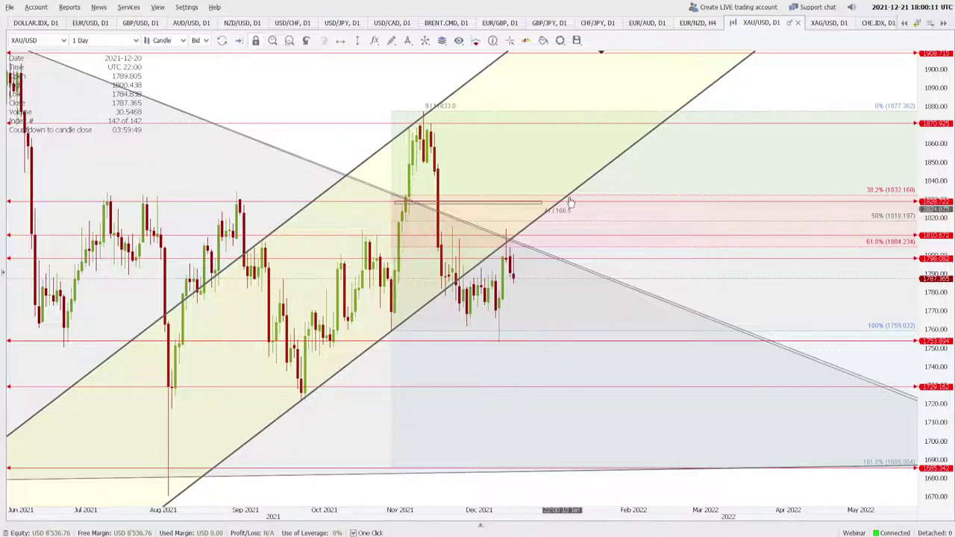
scroll(733, 25, "down", 2)
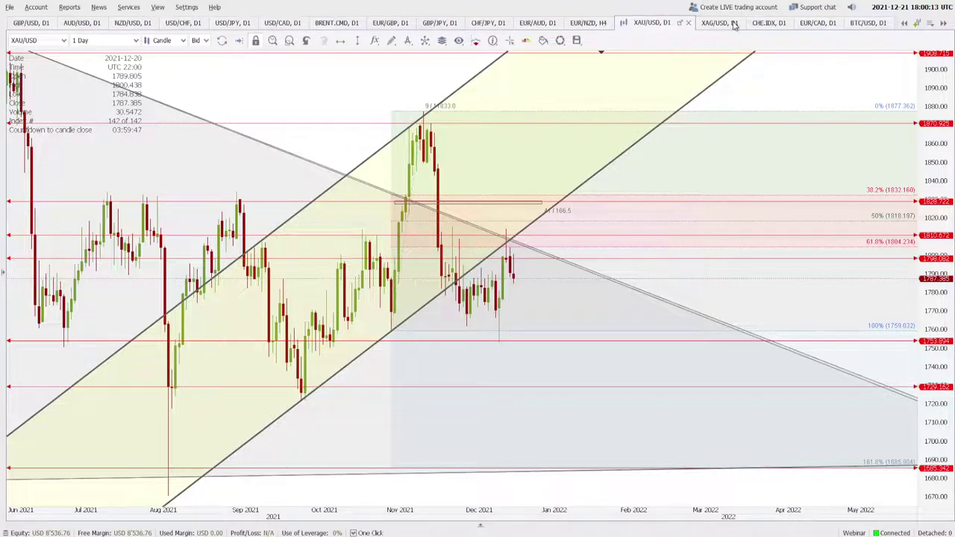
left_click(720, 24)
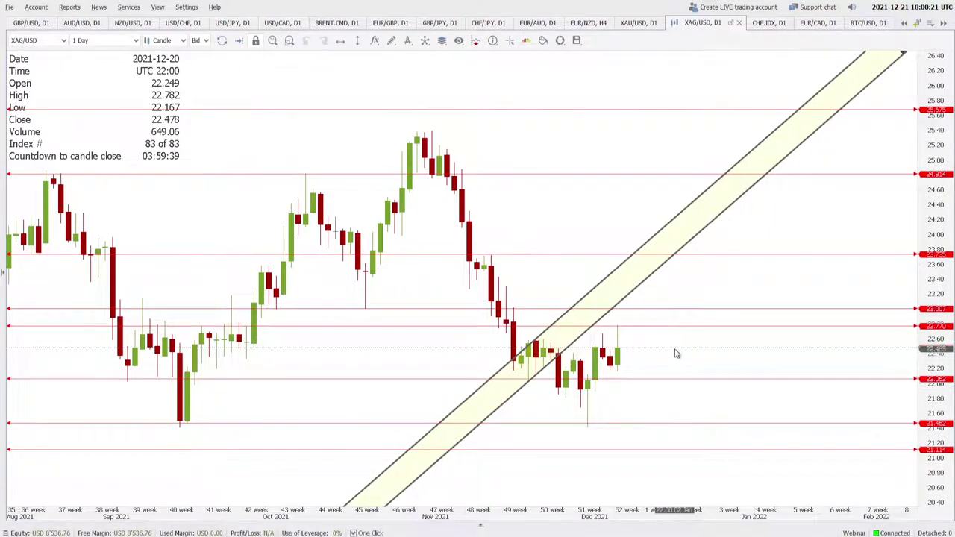
scroll(675, 354, "down", 2)
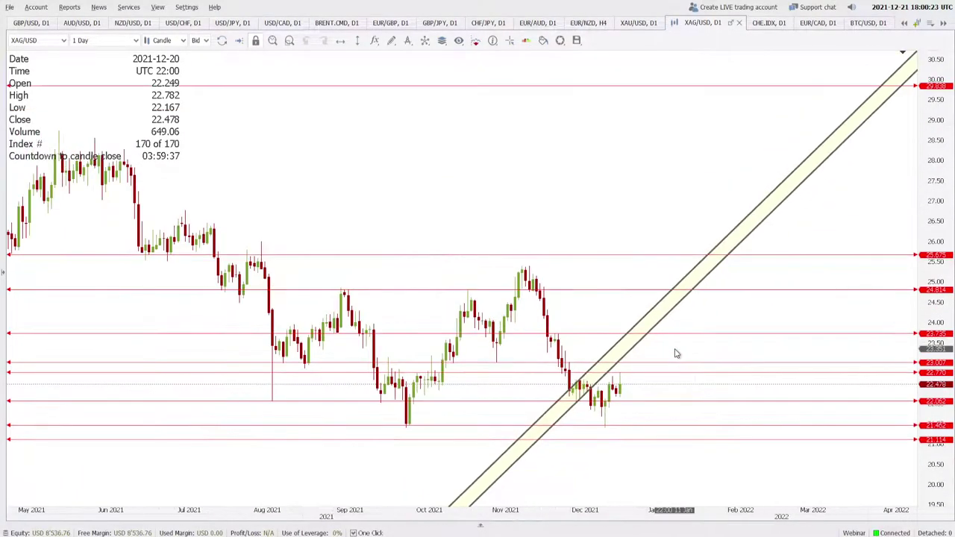
scroll(675, 353, "down", 1)
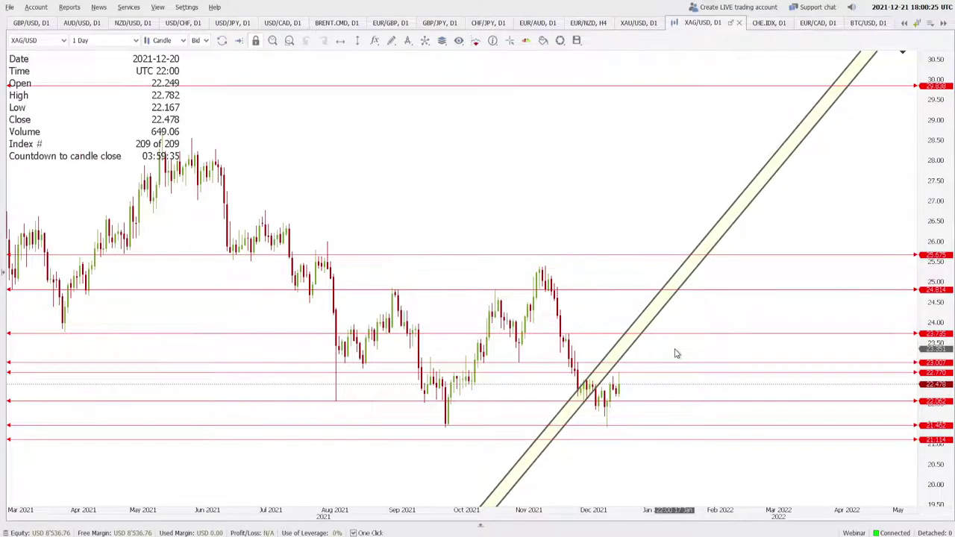
scroll(675, 353, "up", 3)
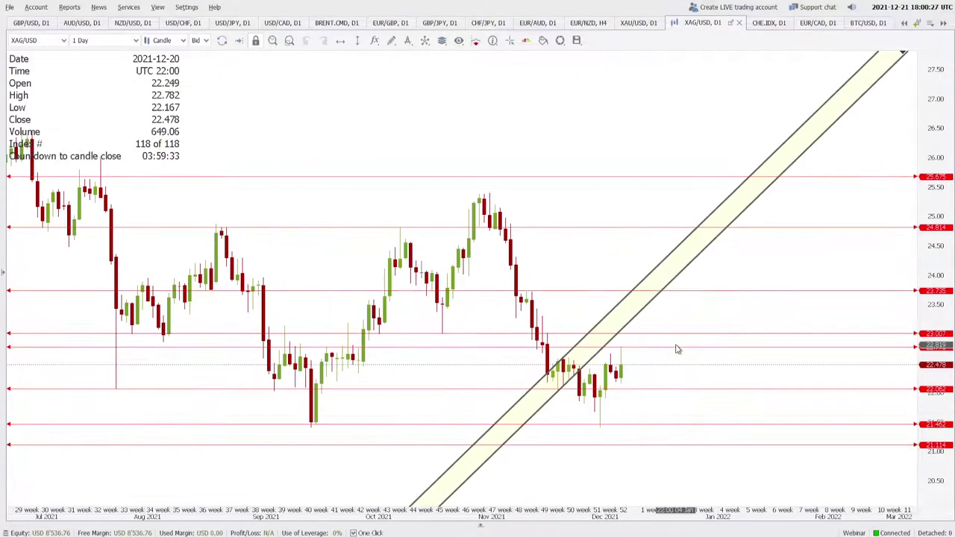
Step: Open the CHE.IDX daily chart and view it on monthly candles, panned out to 2025
left_click(756, 23)
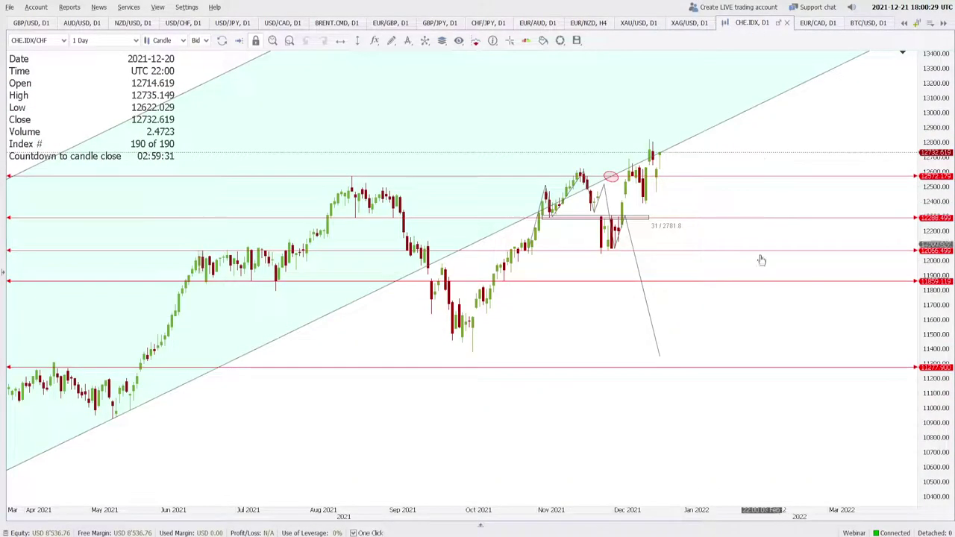
scroll(742, 298, "up", 1)
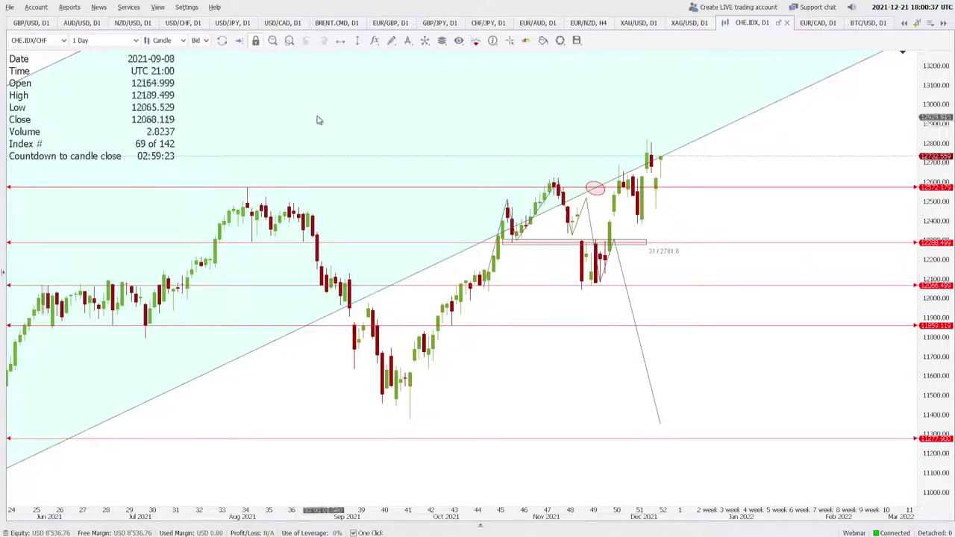
left_click(105, 40)
left_click(89, 114)
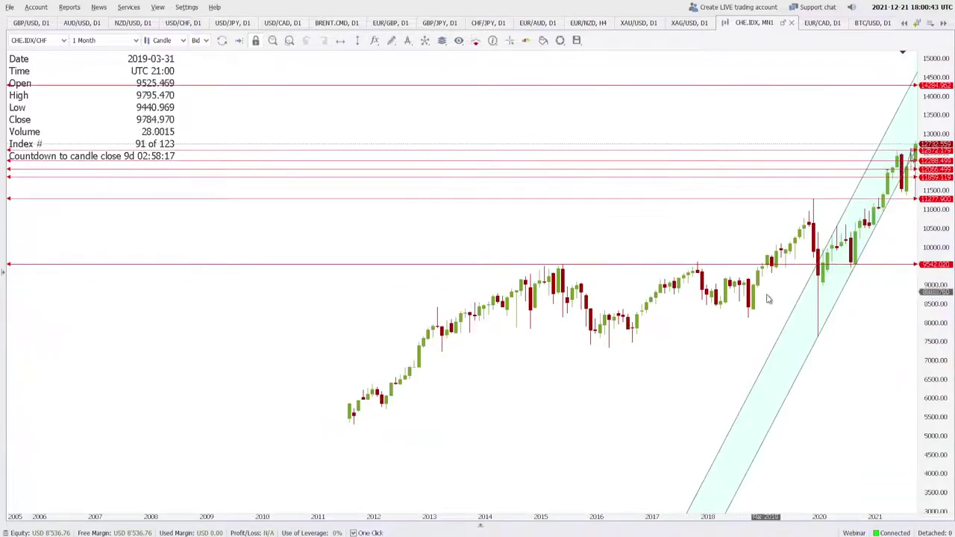
left_click_drag(833, 368, 627, 369)
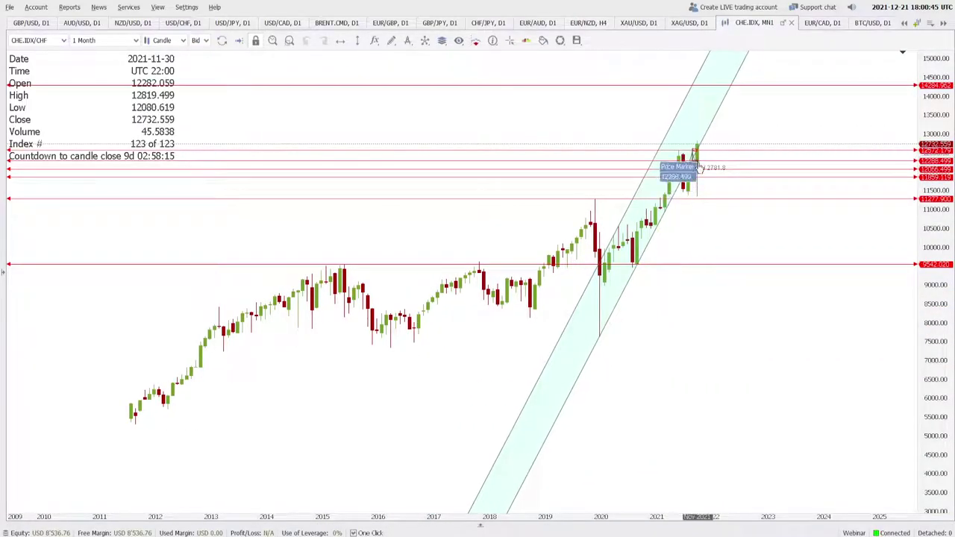
scroll(730, 314, "up", 2)
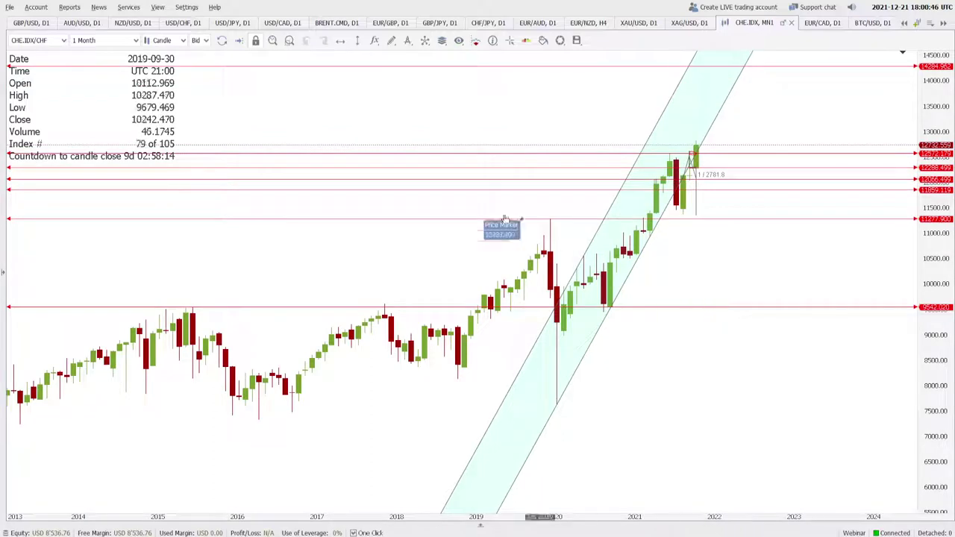
Step: Return CHE.IDX to daily candles and compress the price scale to show the 14284 level
left_click(108, 40)
left_click(82, 97)
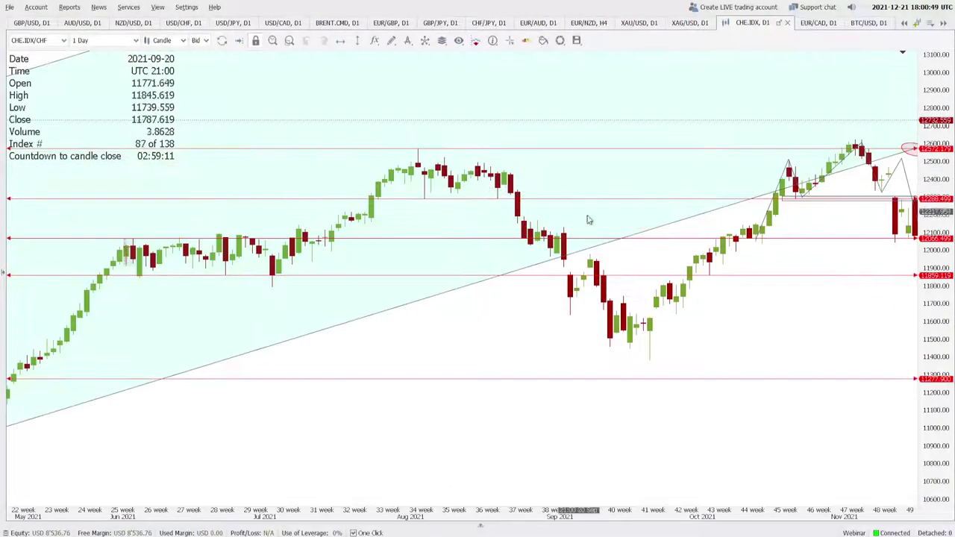
scroll(636, 307, "down", 6)
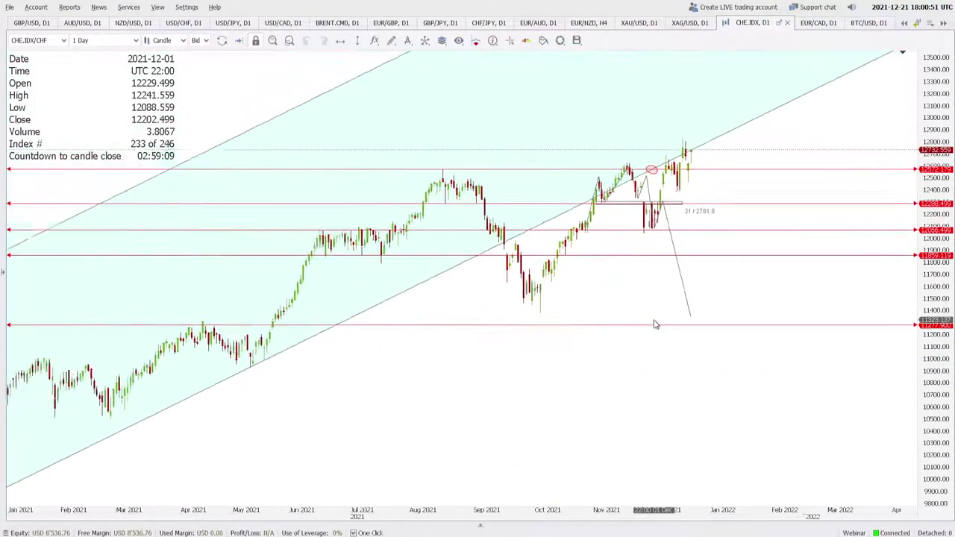
scroll(645, 326, "down", 2)
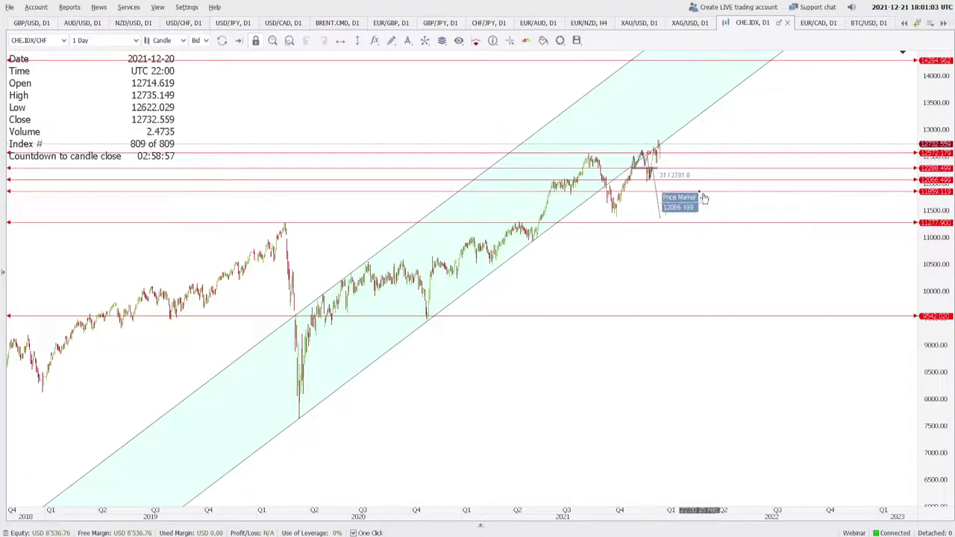
scroll(718, 228, "up", 1)
scroll(716, 222, "up", 1)
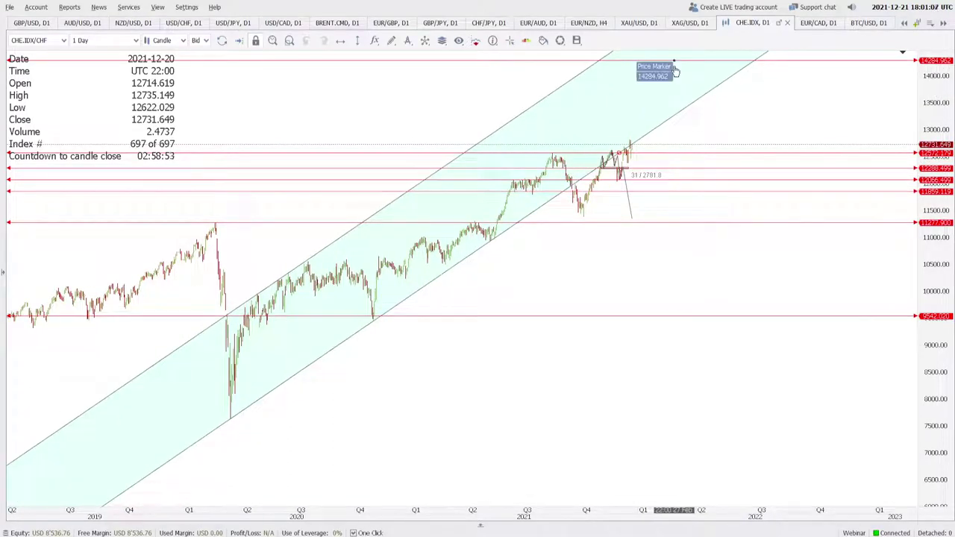
scroll(696, 218, "up", 8)
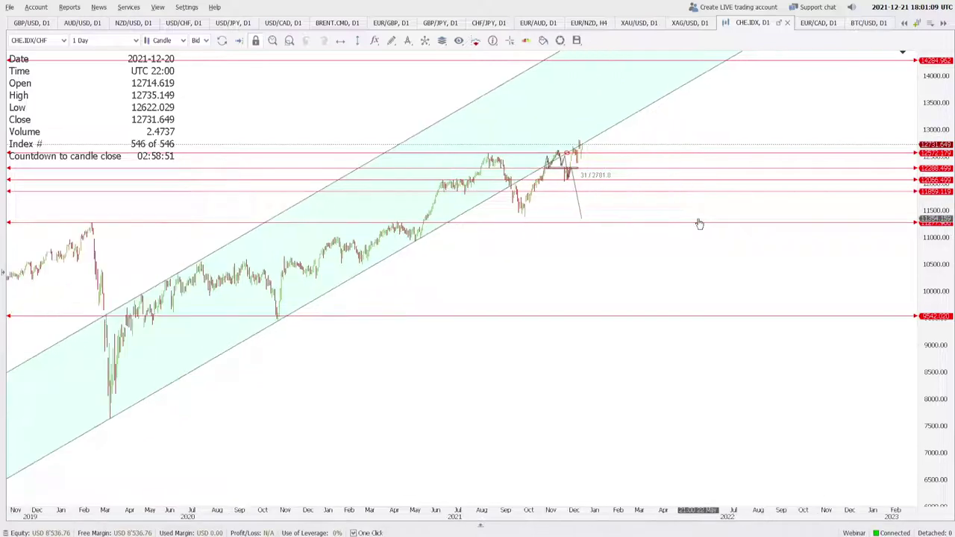
scroll(699, 224, "up", 5)
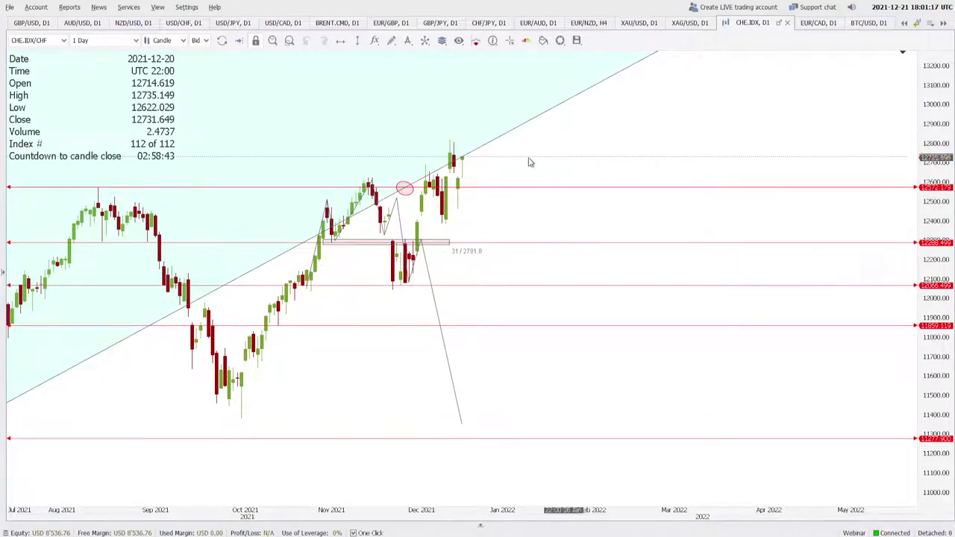
left_click_drag(947, 153, 948, 194)
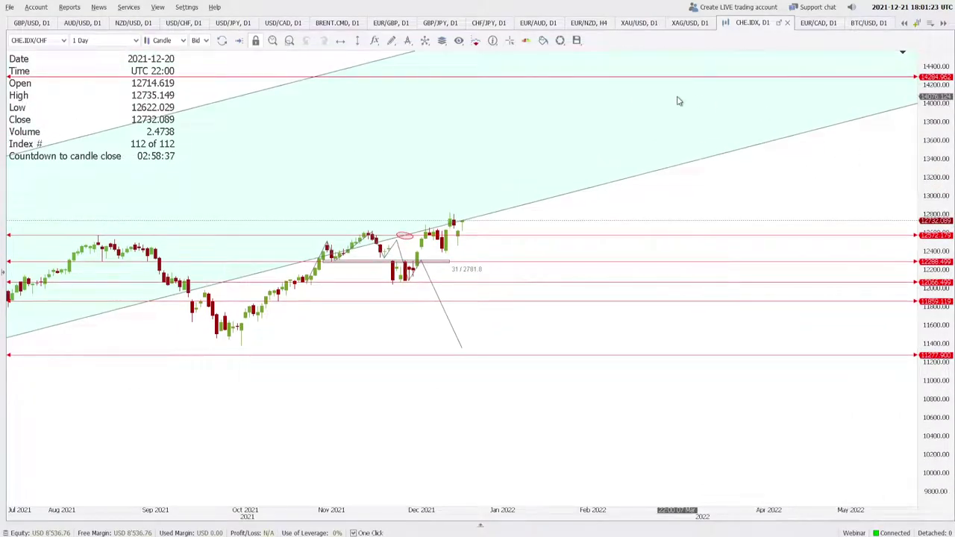
Step: Open the EUR/CAD daily chart and pan back through its history to 2019
left_click(816, 23)
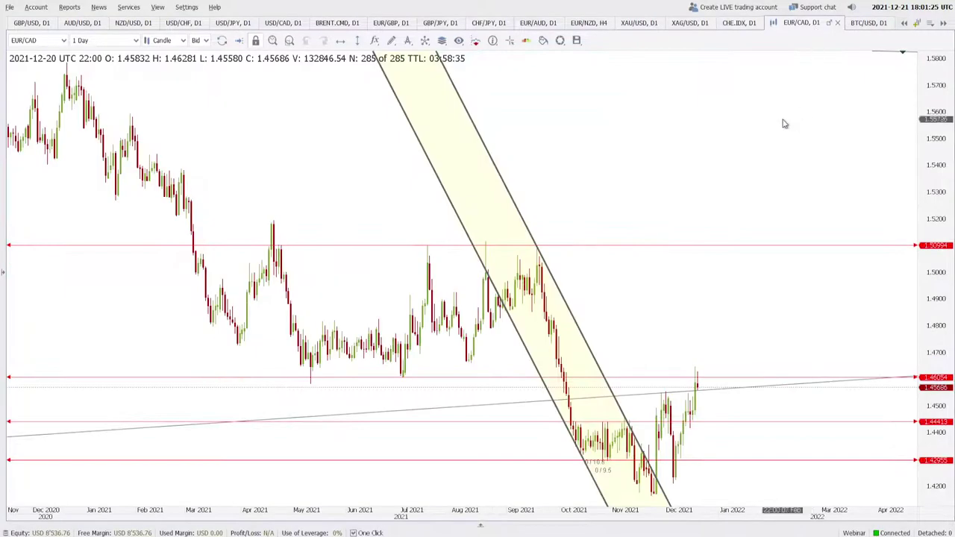
scroll(765, 159, "down", 3)
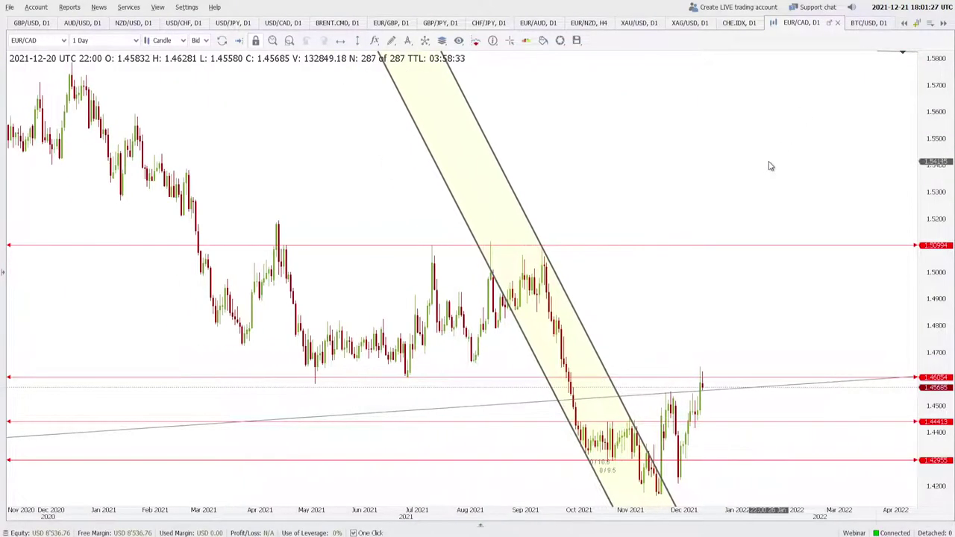
scroll(635, 204, "down", 3)
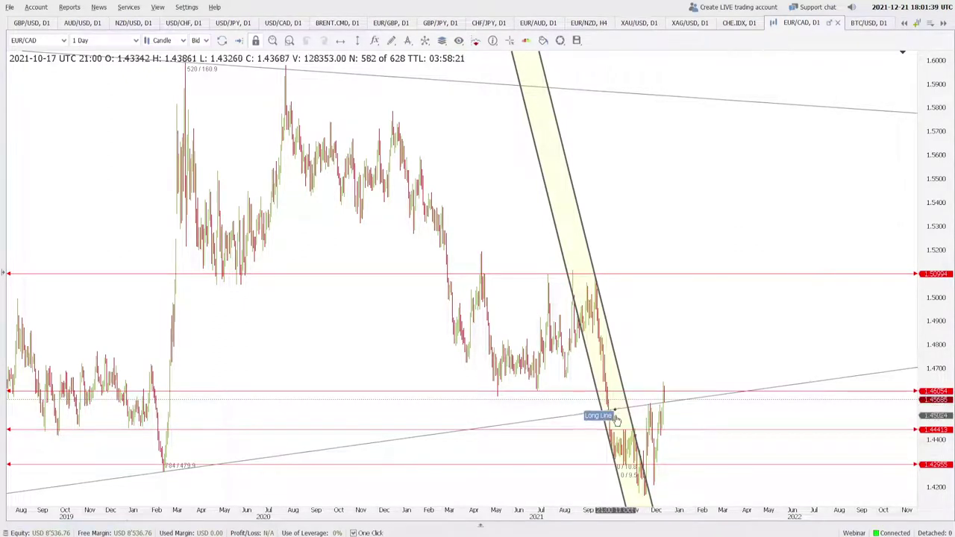
scroll(666, 394, "up", 2)
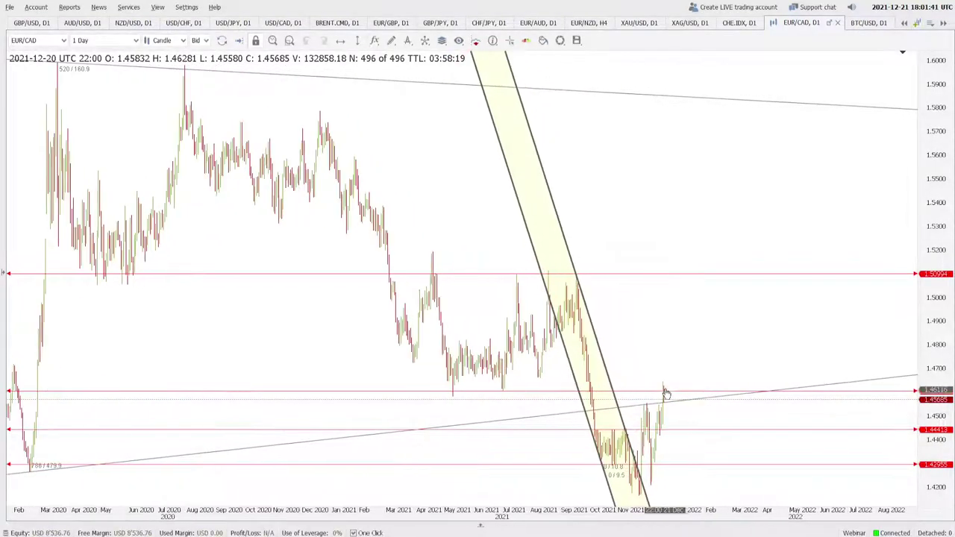
scroll(666, 394, "up", 3)
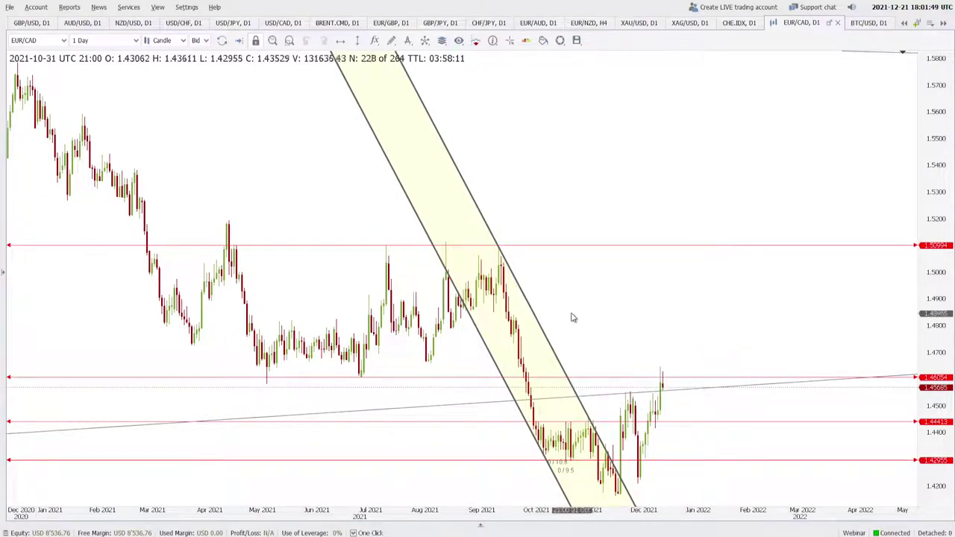
left_click_drag(571, 315, 696, 309)
scroll(744, 340, "down", 5)
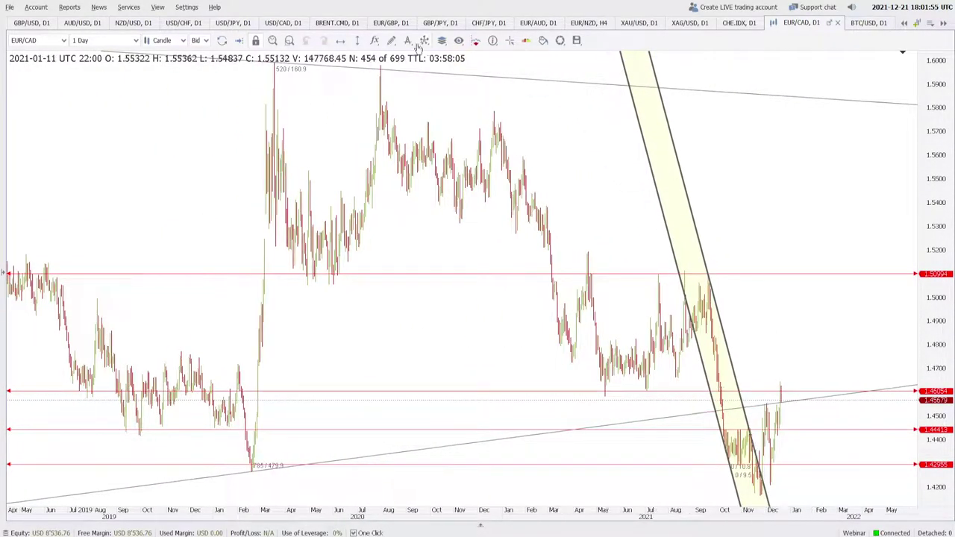
Step: Draw a trend channel from the Aug 2020 and Dec 2020 highs, lower line on the 2021 low
left_click(390, 42)
left_click(392, 75)
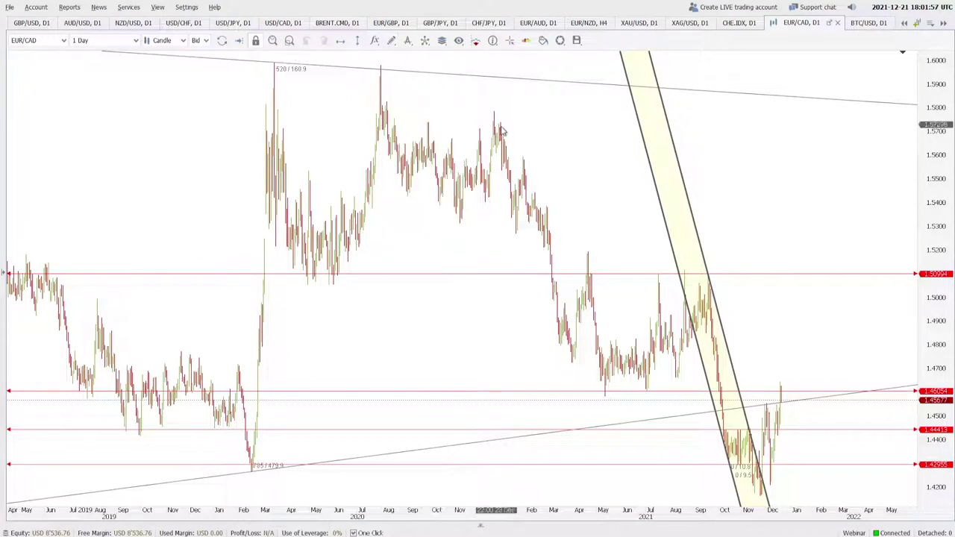
left_click(382, 68)
left_click(494, 112)
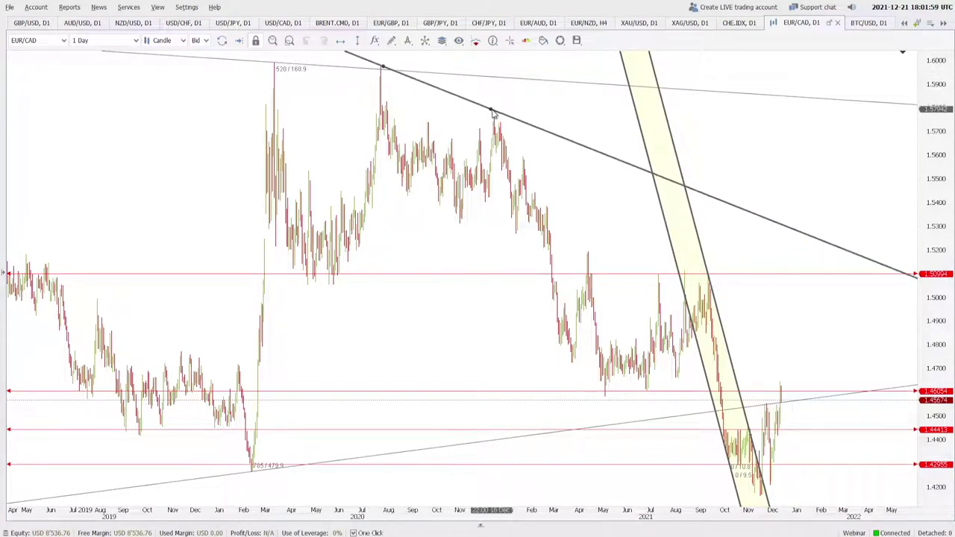
left_click(506, 263)
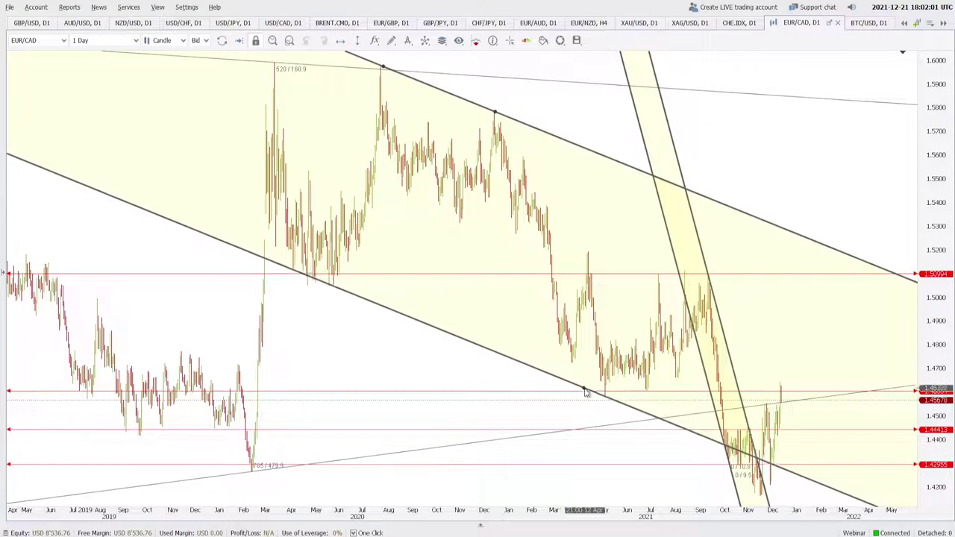
left_click(605, 400)
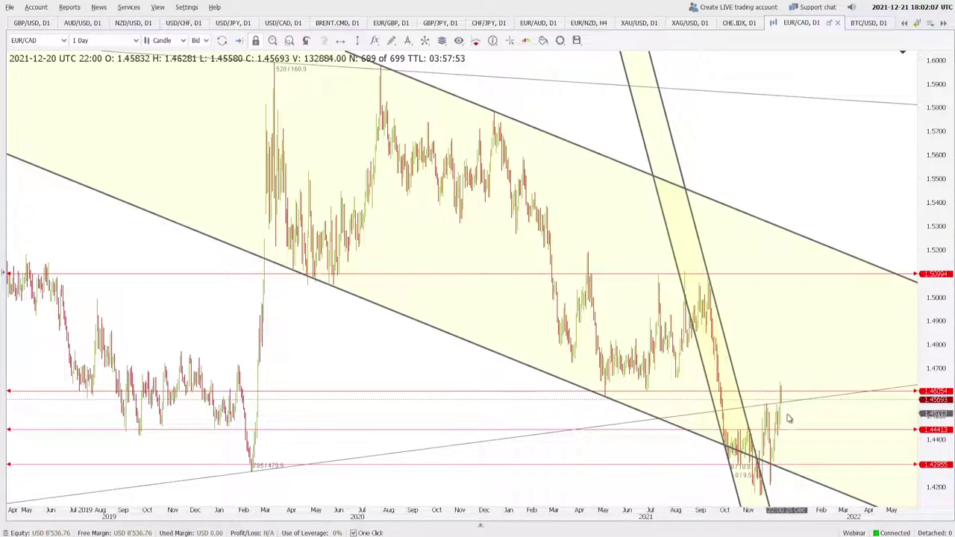
Step: Zoom and pan EUR/CAD to review the 2013–2020 history against the new channel
scroll(819, 438, "up", 2)
scroll(820, 439, "up", 3)
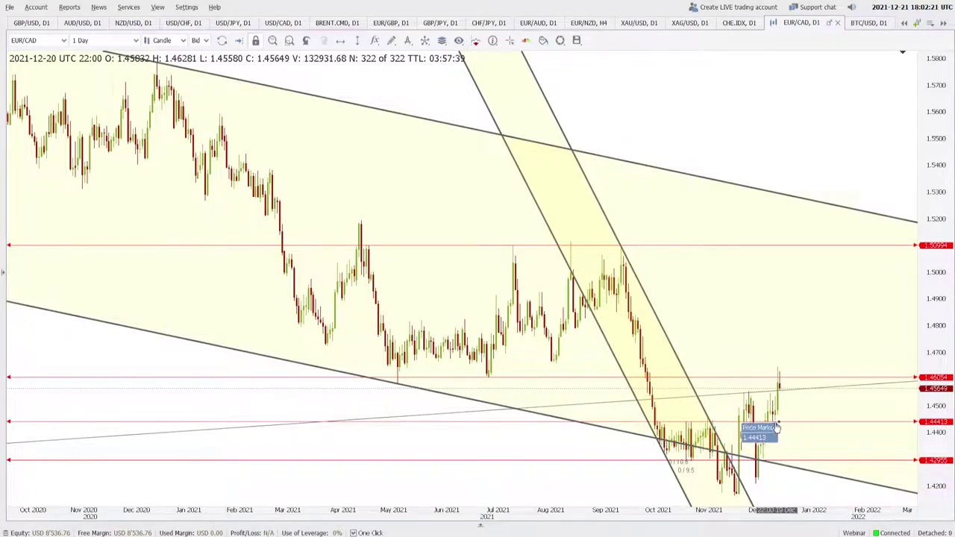
scroll(775, 427, "up", 6)
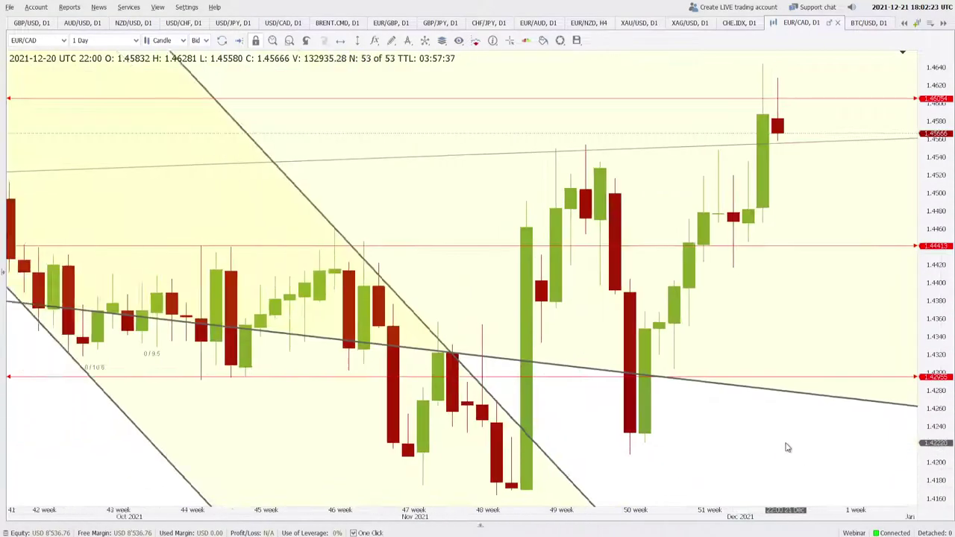
scroll(786, 448, "down", 4)
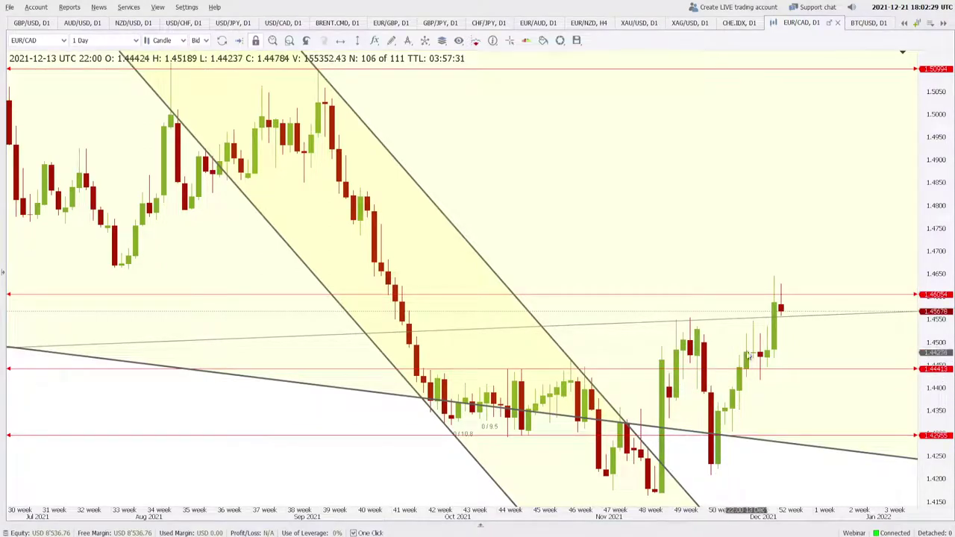
scroll(671, 343, "down", 8)
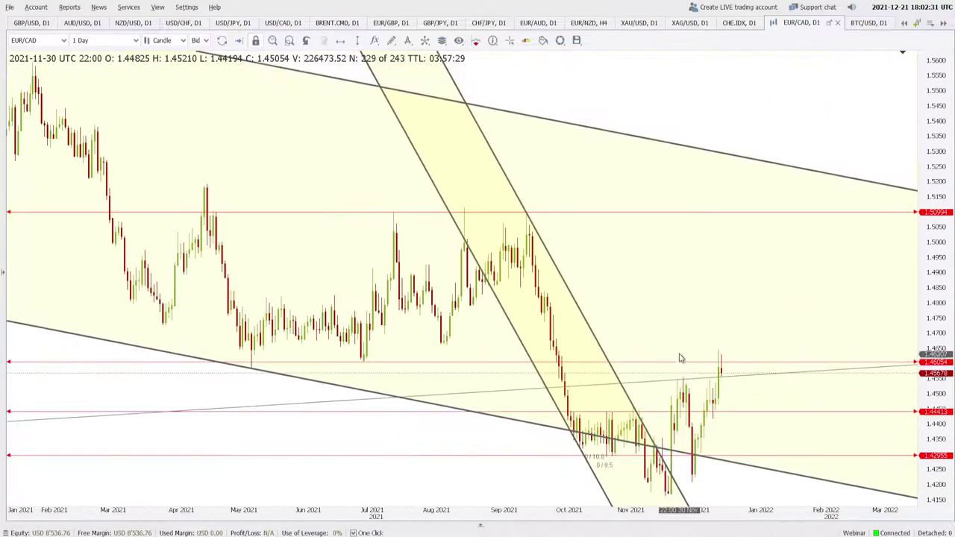
scroll(681, 356, "down", 5)
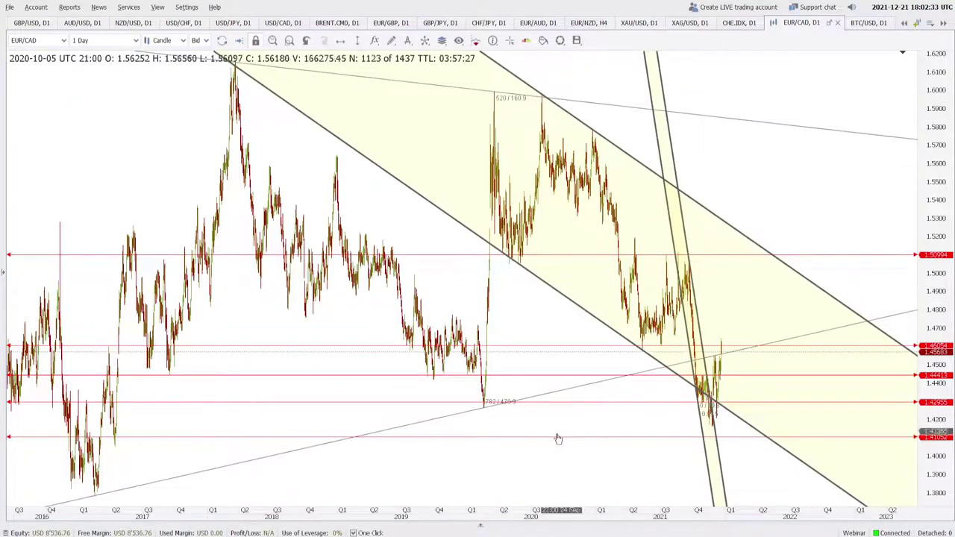
left_click_drag(502, 467, 804, 394)
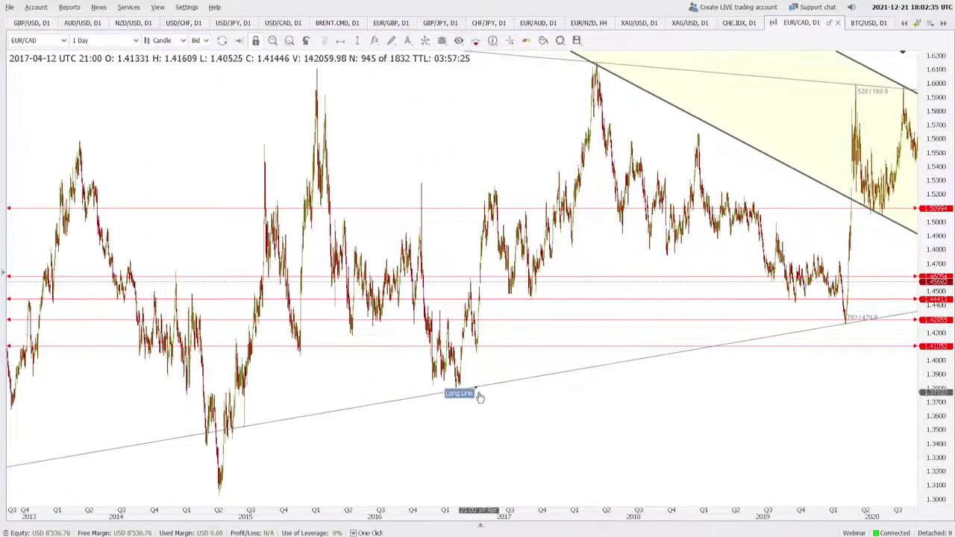
scroll(460, 413, "up", 3)
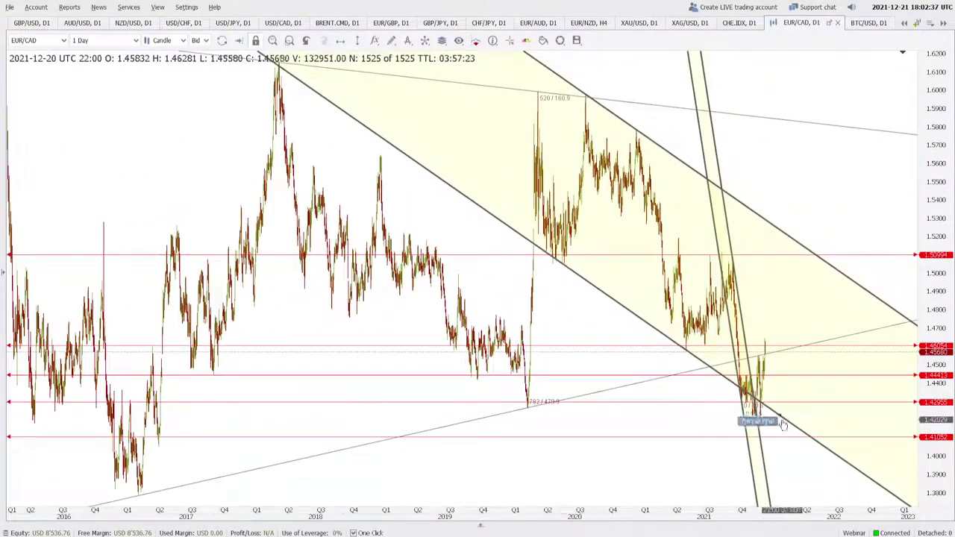
scroll(785, 423, "up", 3)
scroll(785, 423, "up", 5)
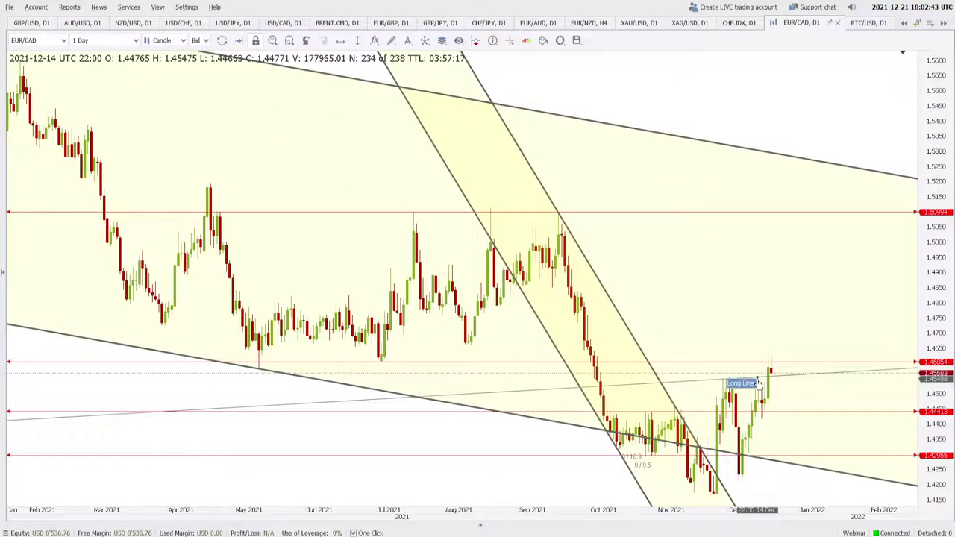
scroll(772, 405, "up", 3)
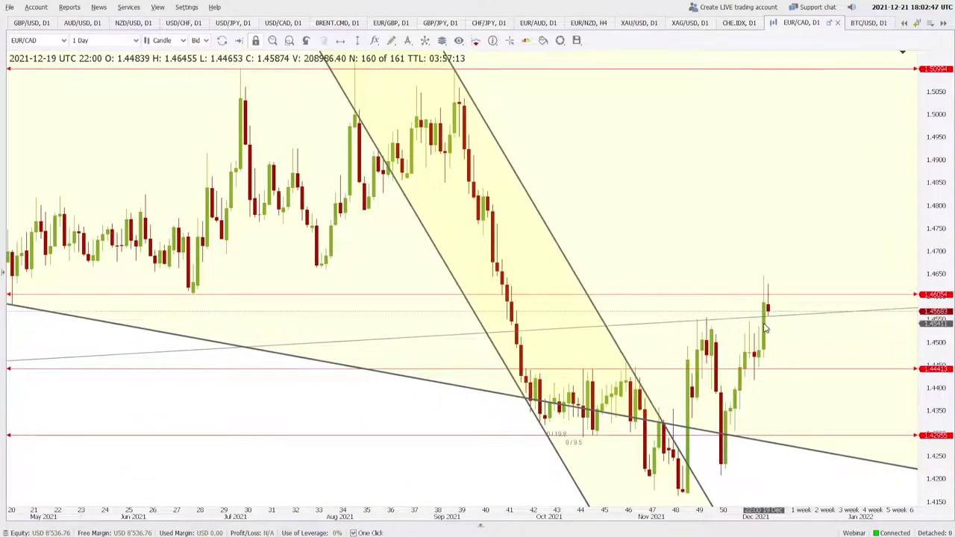
Step: View EUR/CAD on 4-hour candles with a wider price scale, then return to 1 Day
left_click(84, 42)
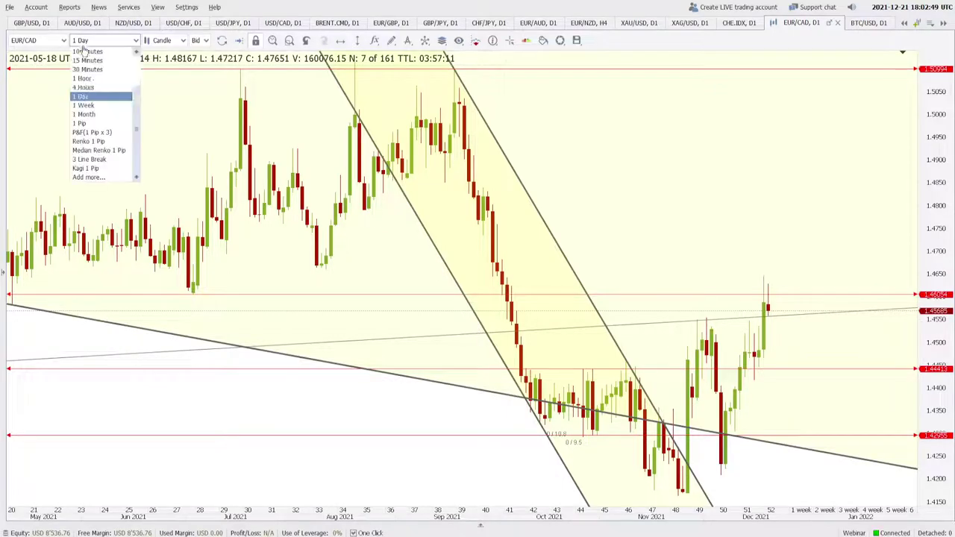
left_click(91, 88)
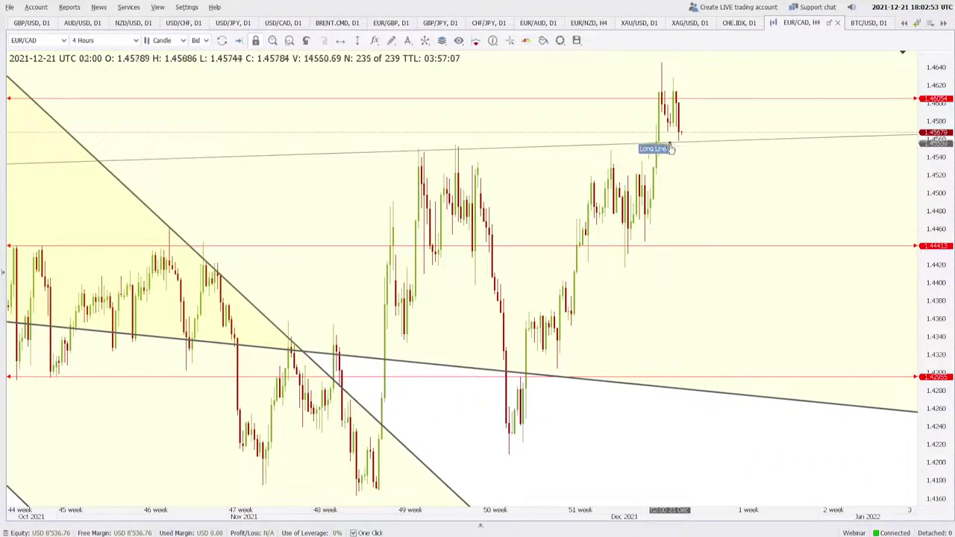
left_click_drag(931, 154, 925, 213)
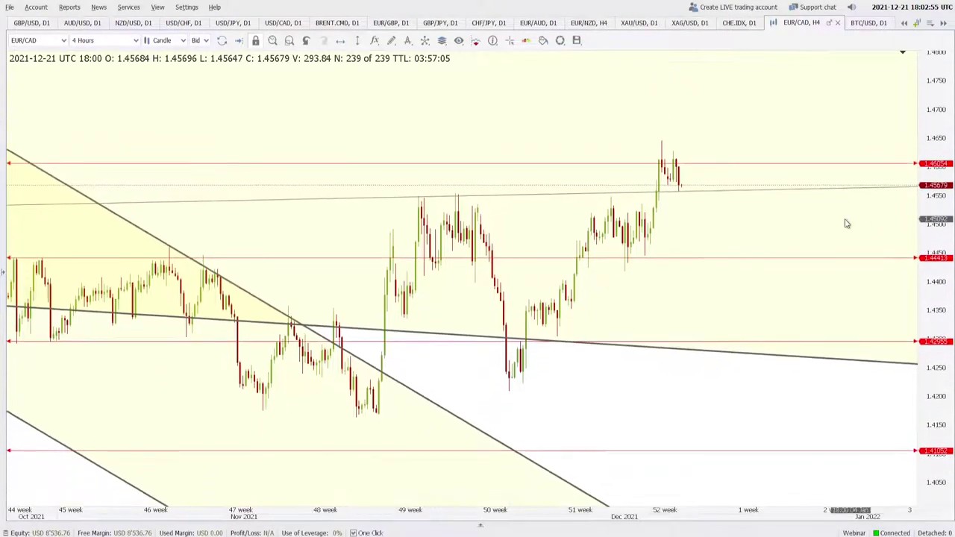
scroll(814, 221, "down", 2)
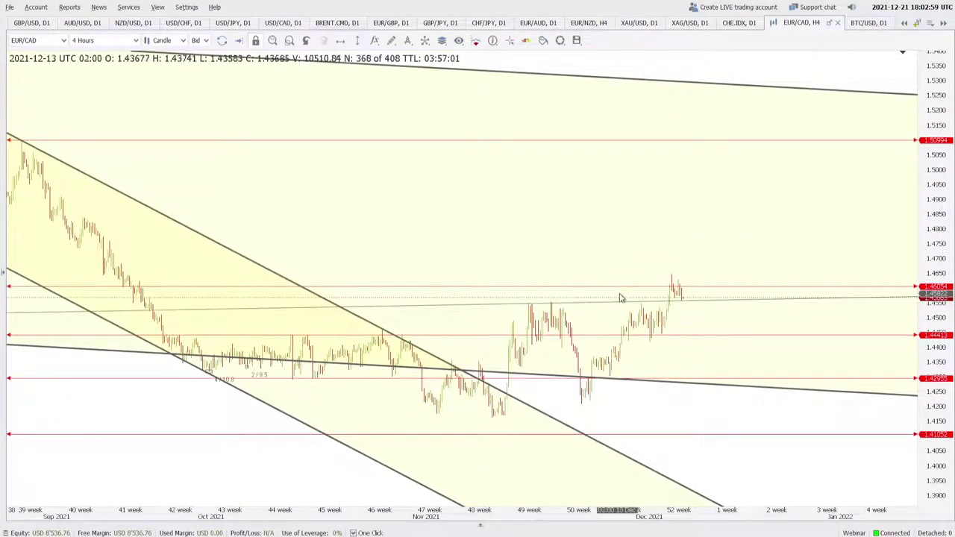
left_click(120, 40)
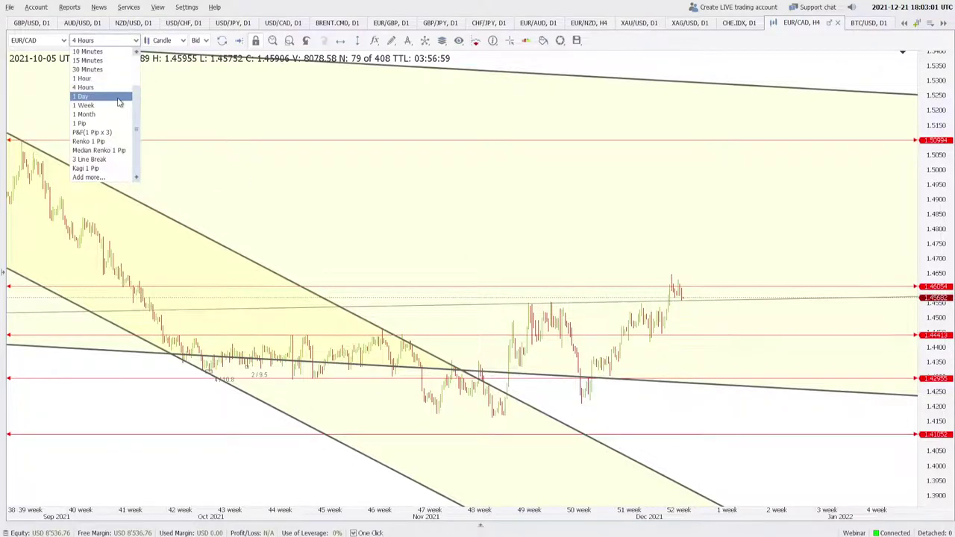
left_click(118, 98)
scroll(567, 278, "down", 4)
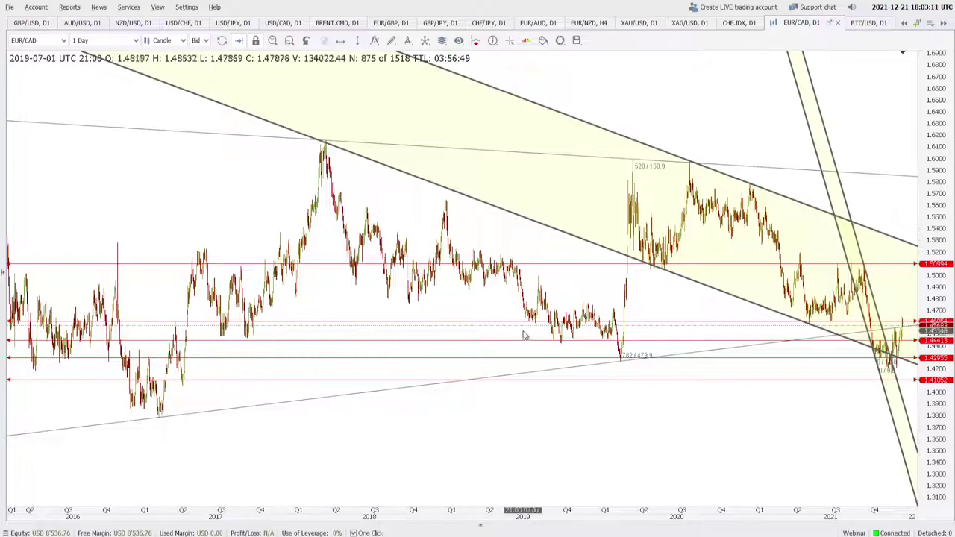
Step: Zoom and pan the EUR/CAD chart from 2019–2020 forward to the latest 2021 months
scroll(525, 335, "up", 1)
scroll(525, 336, "up", 3)
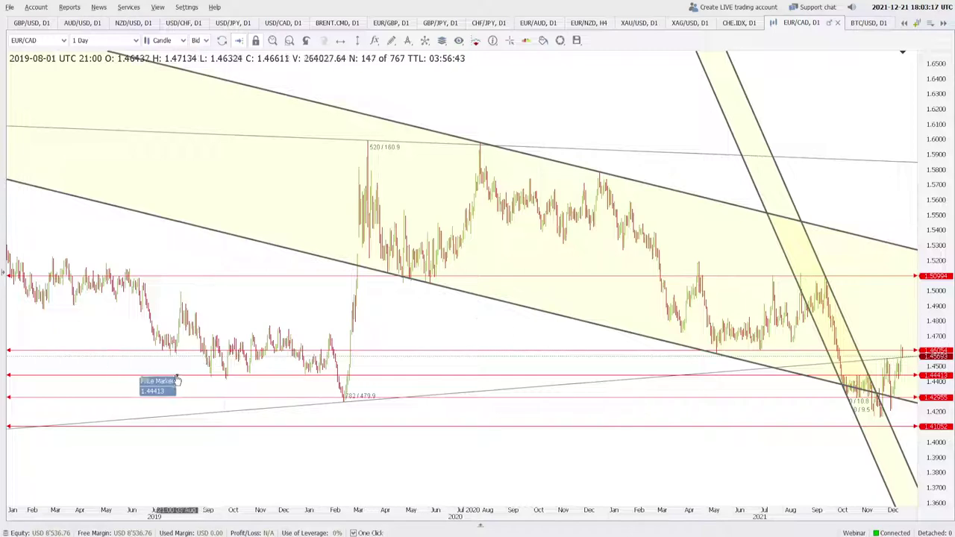
scroll(147, 391, "up", 1)
left_click_drag(97, 385, 313, 390)
scroll(313, 390, "up", 2)
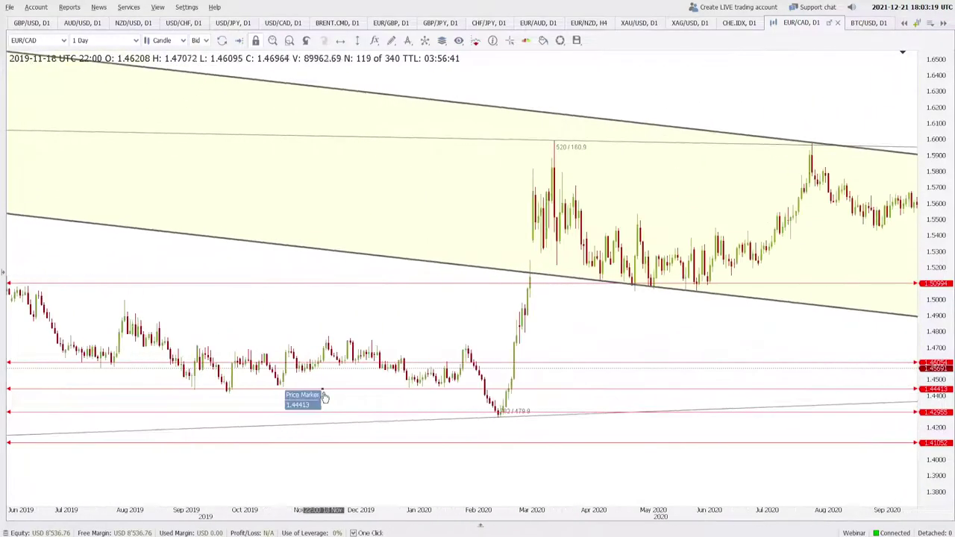
scroll(322, 409, "up", 1)
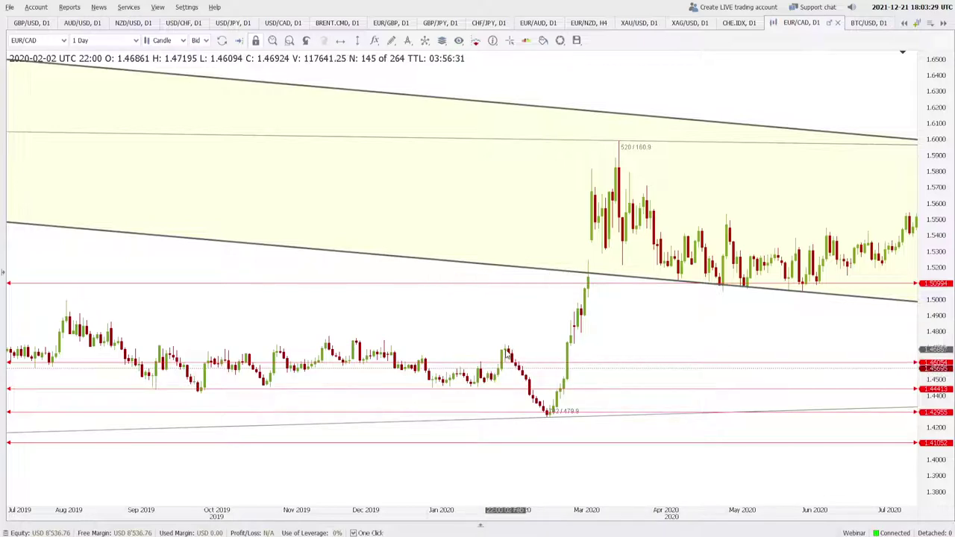
left_click_drag(759, 330, 90, 333)
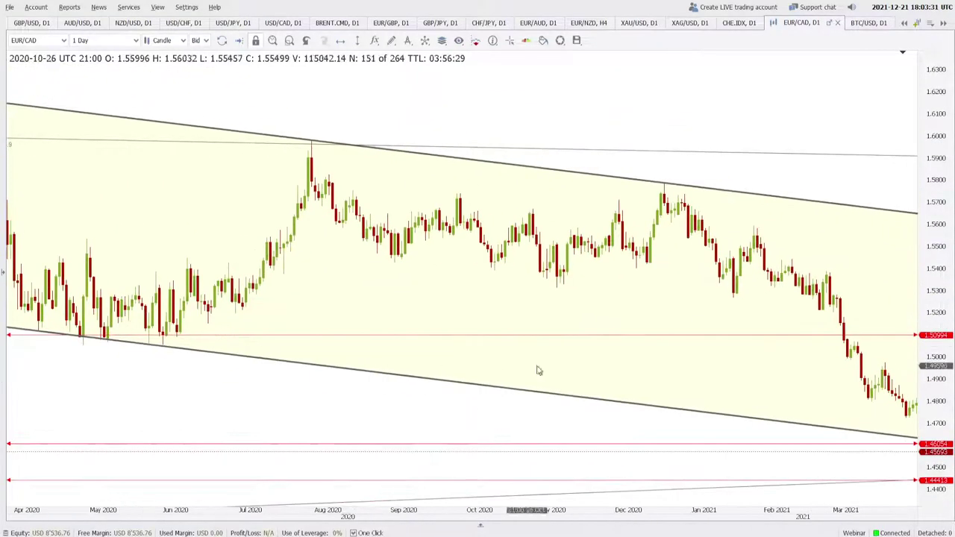
left_click_drag(537, 370, 363, 371)
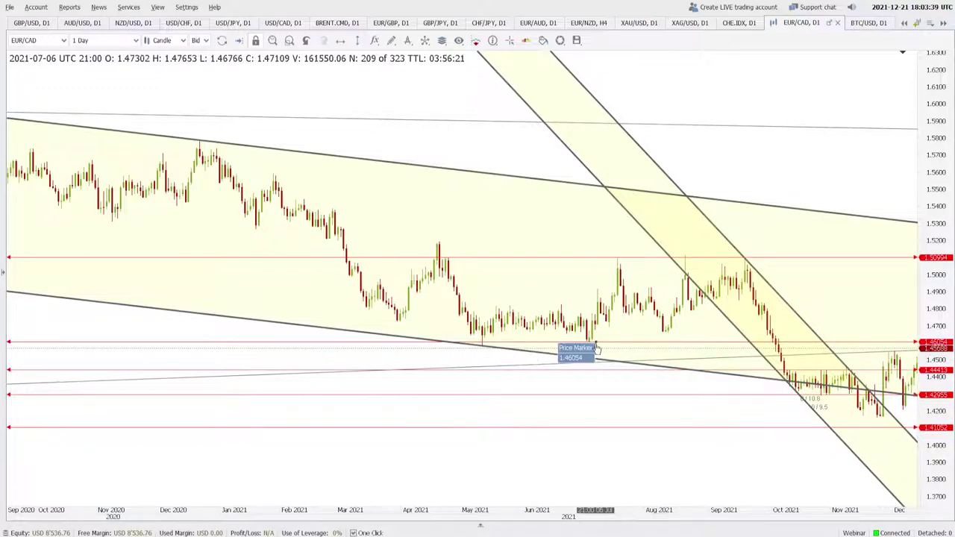
left_click_drag(708, 390, 388, 396)
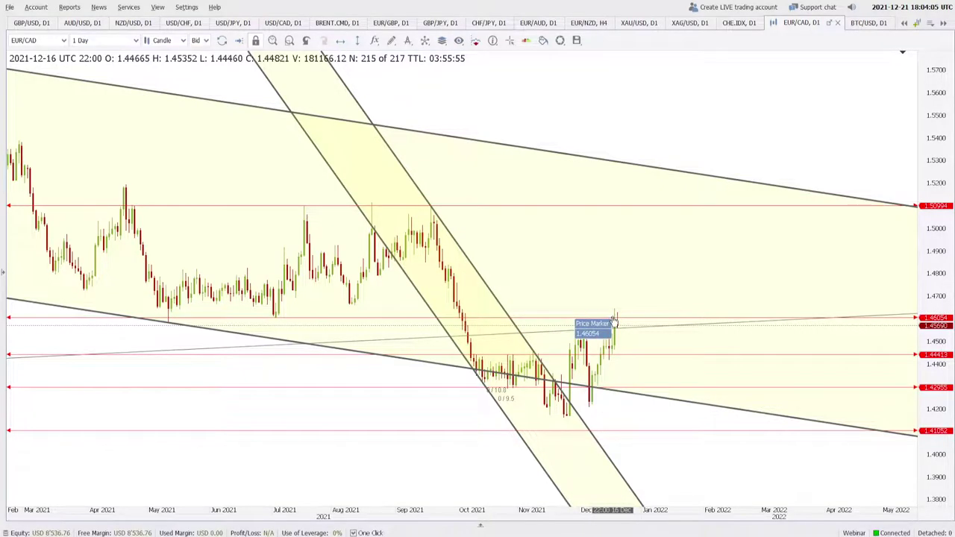
Step: Zoom in and stretch the price scale on the latest candles near 1.46054 and 1.44413
scroll(646, 373, "up", 2)
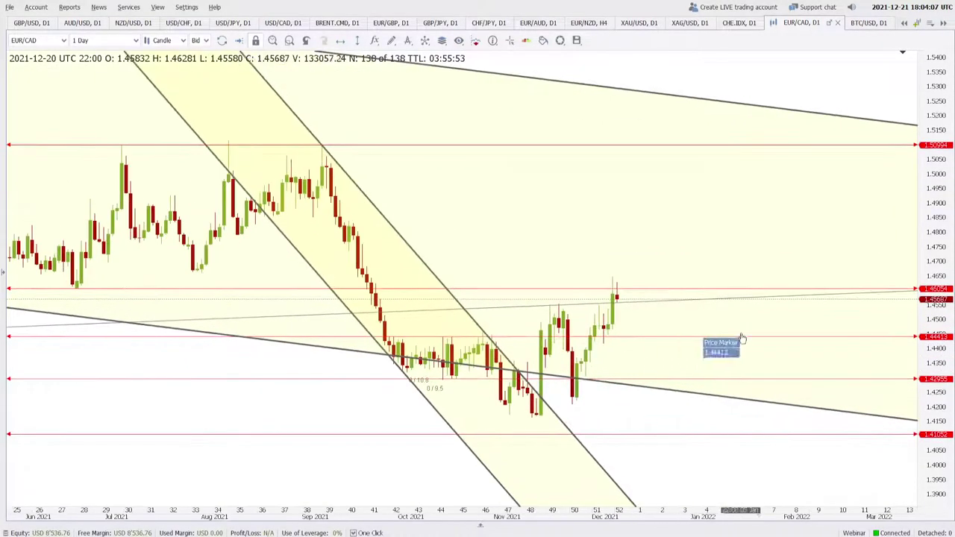
left_click_drag(938, 440, 941, 342)
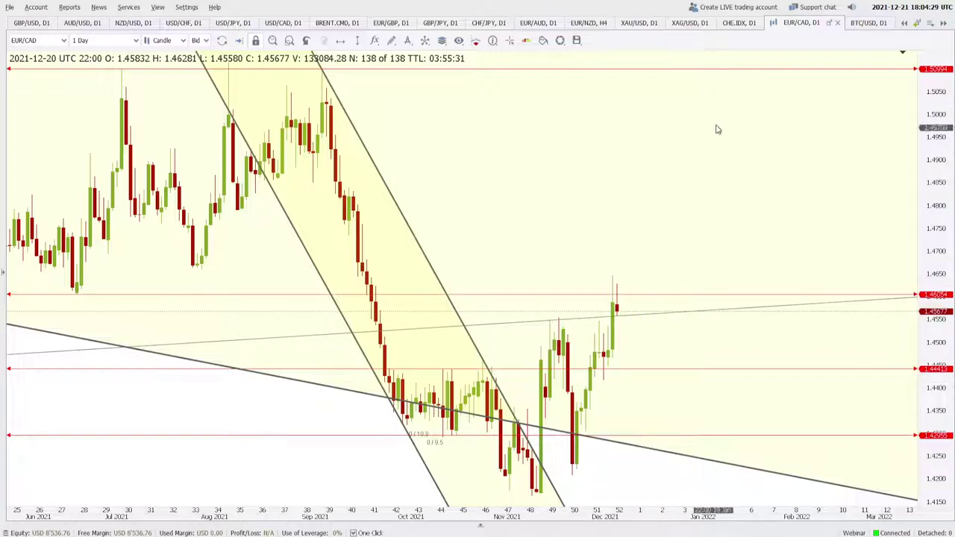
Step: Open the BTC/USD daily chart and place a horizontal level at about 45,470 below the candles
left_click(865, 23)
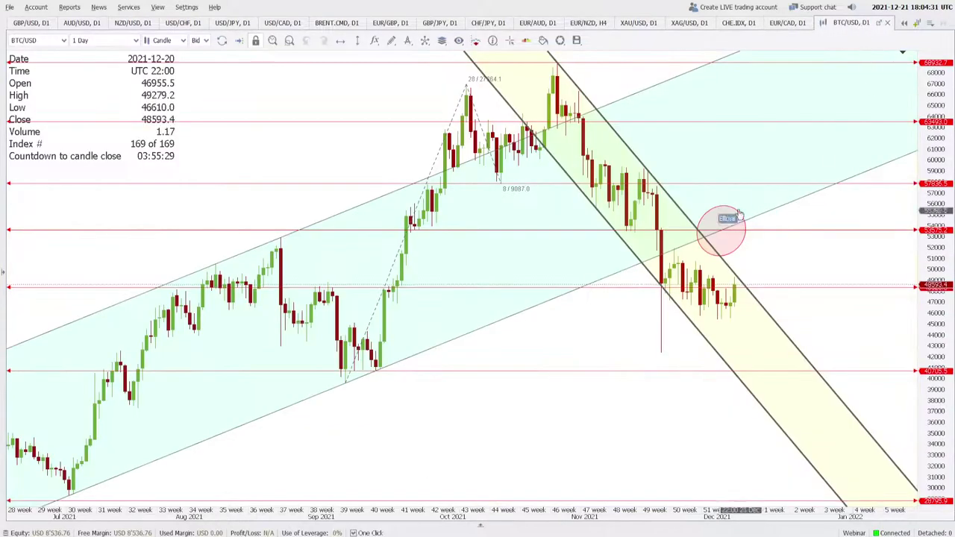
scroll(820, 329, "down", 2)
left_click_drag(790, 330, 769, 325)
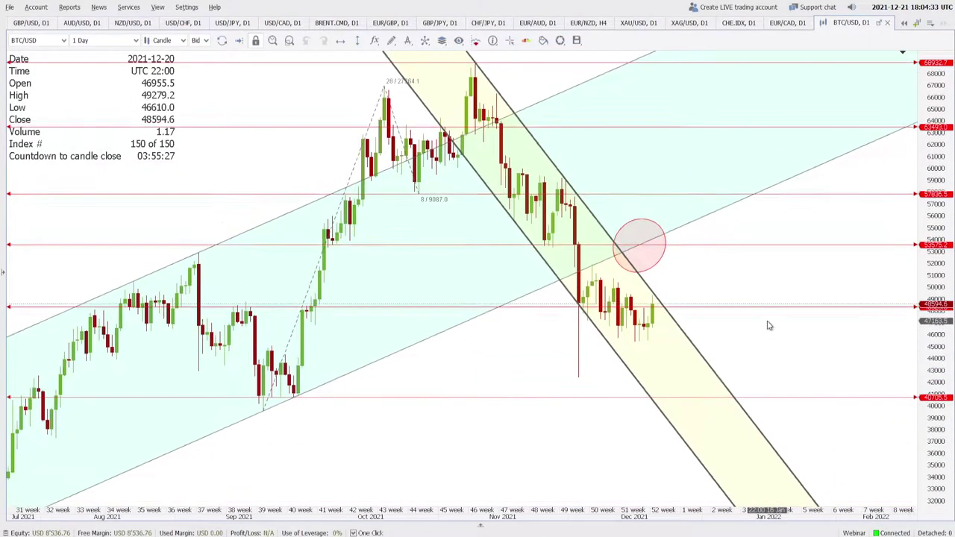
scroll(773, 276, "up", 4)
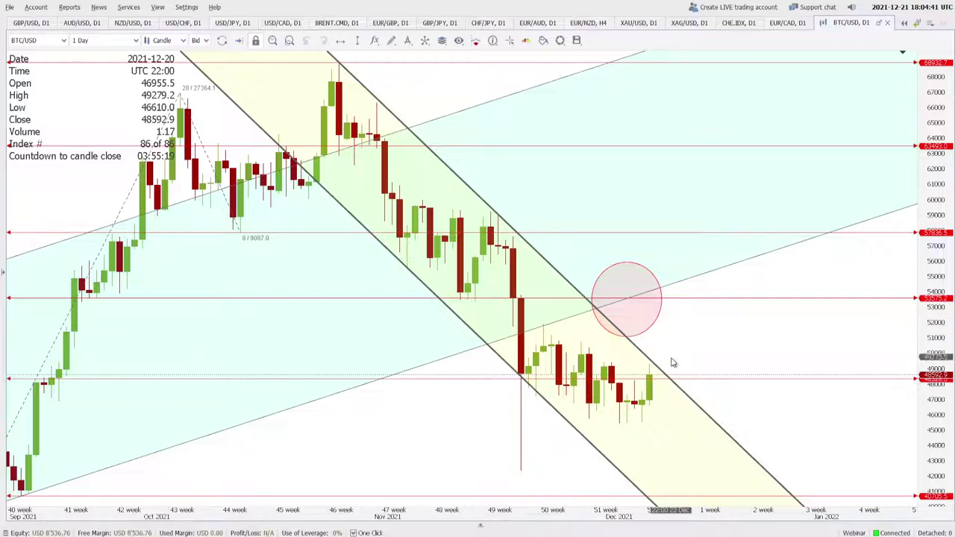
scroll(948, 284, "down", 5)
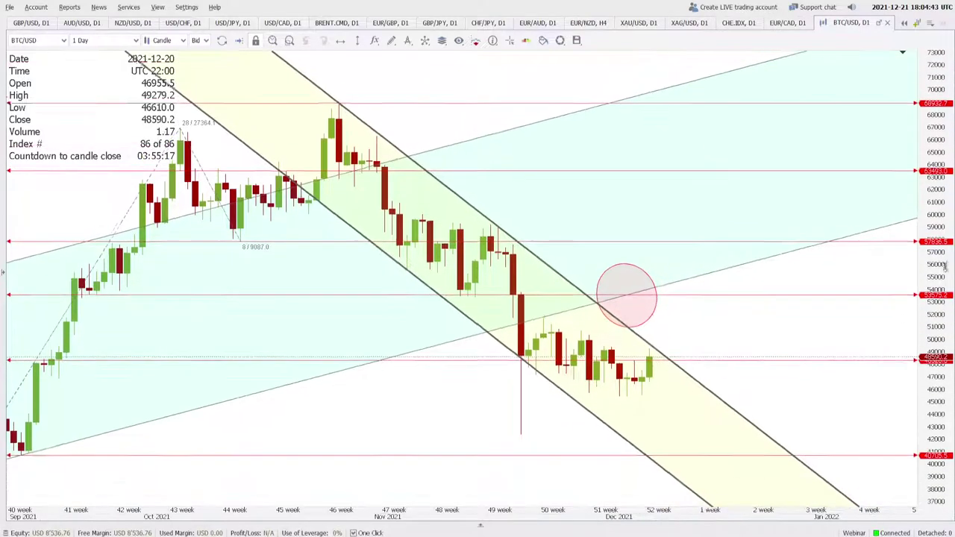
scroll(843, 326, "down", 5)
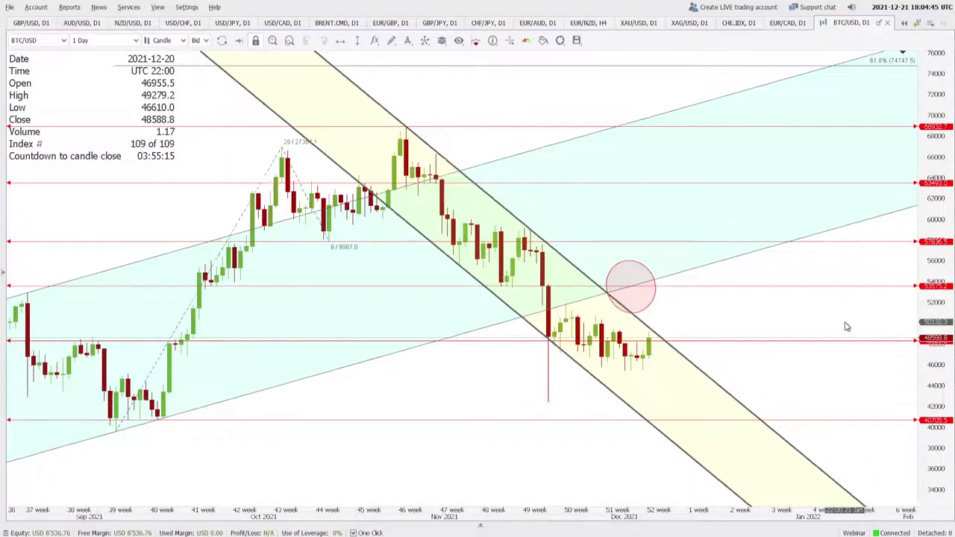
left_click(340, 40)
left_click(380, 88)
left_click_drag(391, 98, 639, 370)
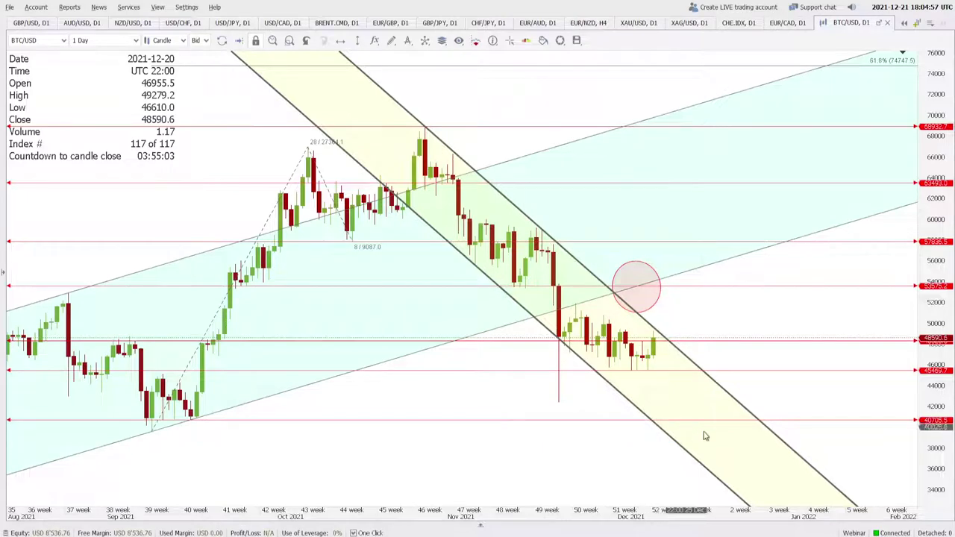
Step: Rescale the BTC/USD chart, reshape the channel-intersection ellipse, then delete it
left_click_drag(936, 323, 936, 366)
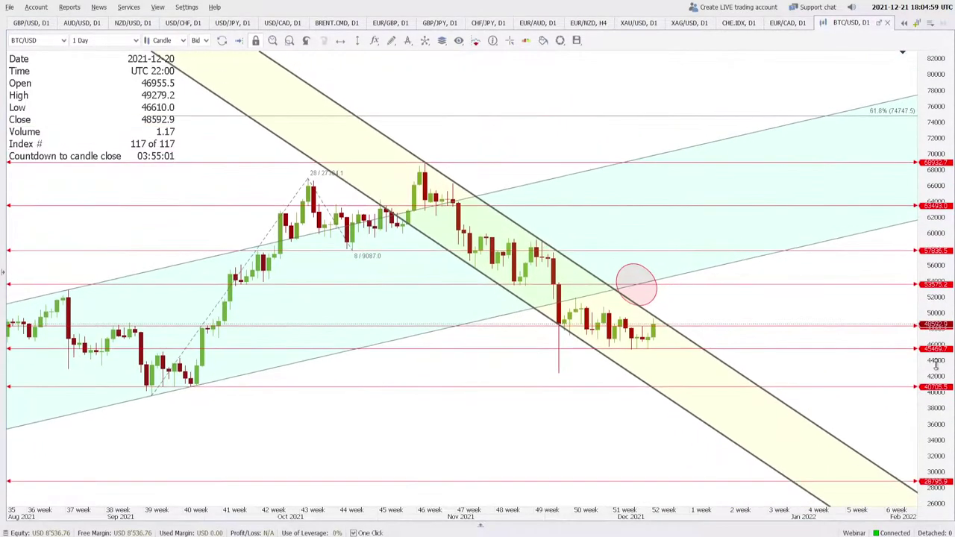
scroll(870, 372, "down", 3)
scroll(870, 371, "down", 2)
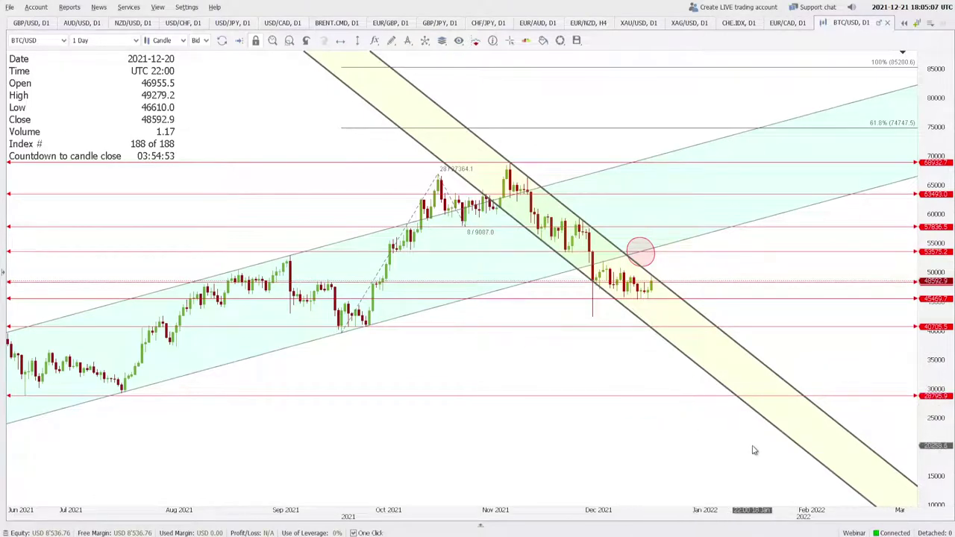
scroll(751, 451, "up", 2)
left_click_drag(912, 418, 913, 350)
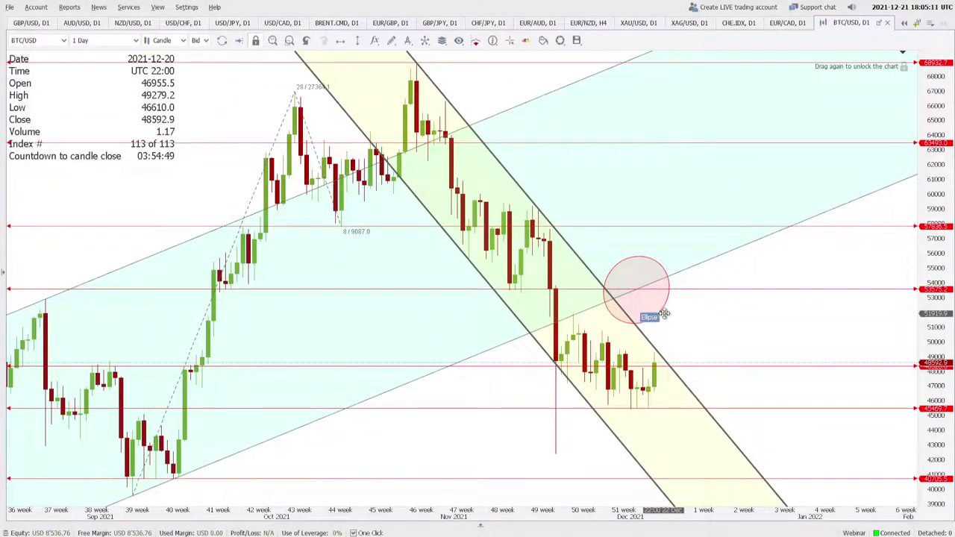
mouse_move(656, 313)
left_mouse_down()
mouse_move(640, 289)
mouse_move(608, 302)
mouse_move(634, 291)
left_mouse_up()
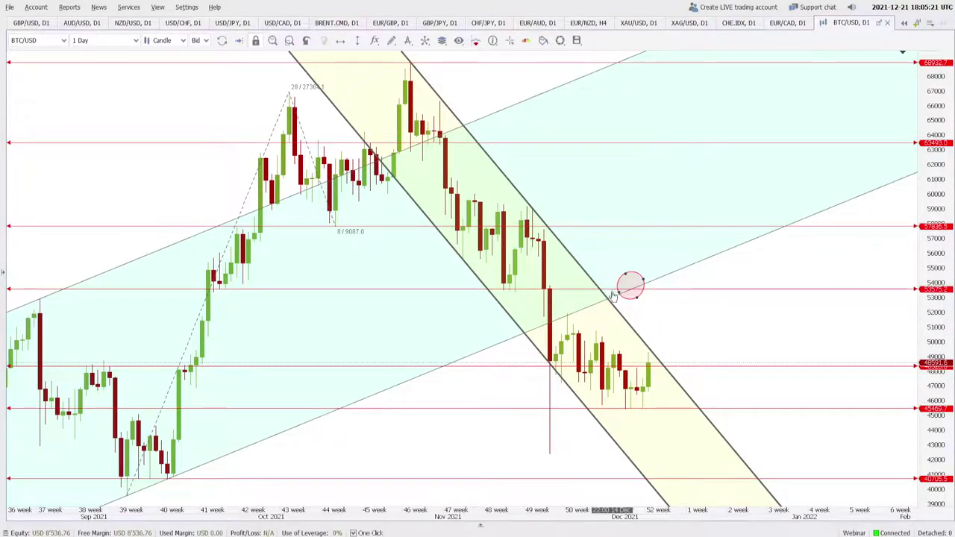
key("Delete")
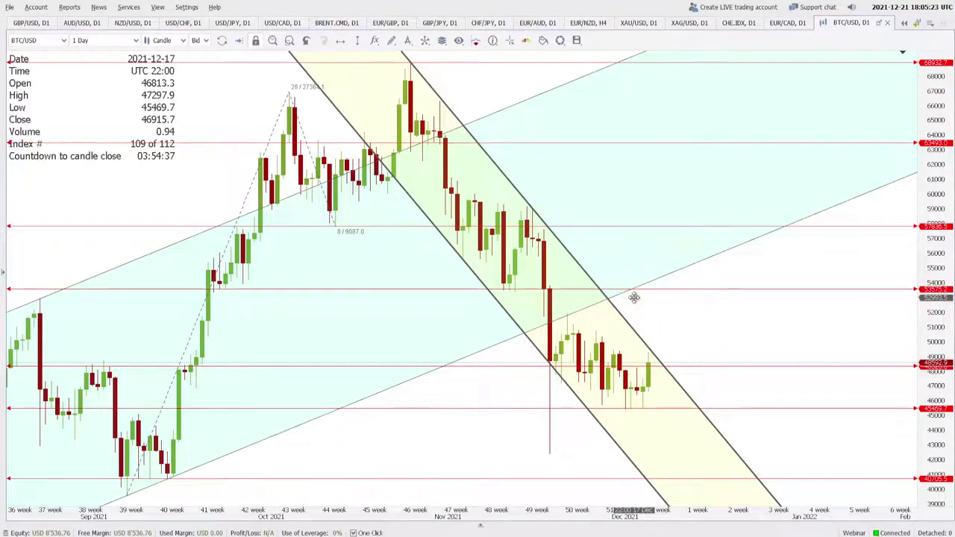